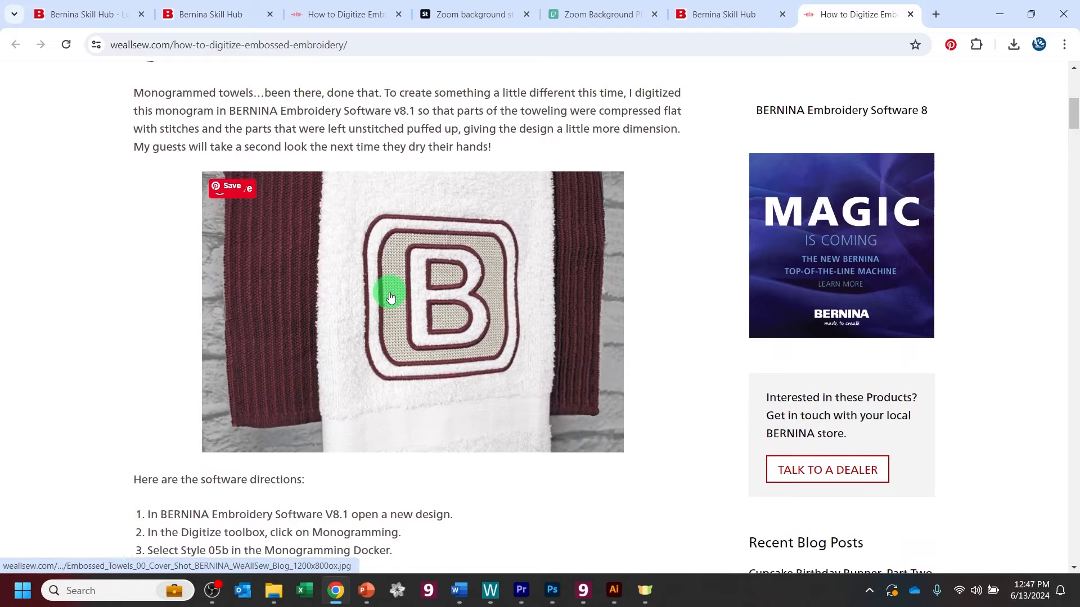
Read through the embossed embroidery article's instructions on lettering, Lacework Fill settings, and Outlines and Offsets.
scroll(391, 296, down, 10)
scroll(389, 293, down, 15)
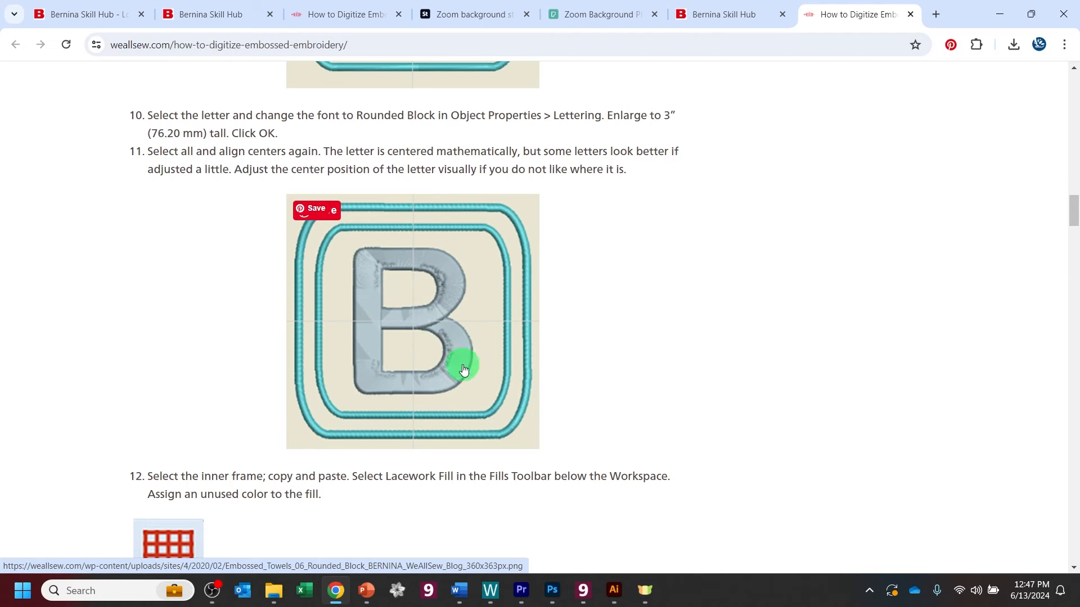
scroll(467, 287, down, 10)
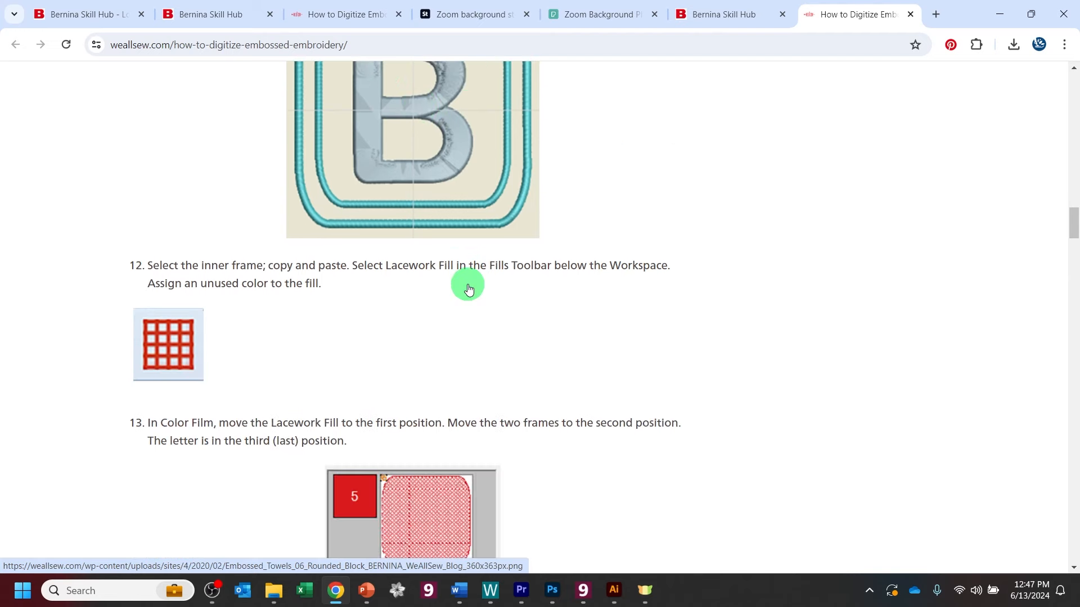
scroll(469, 289, down, 14)
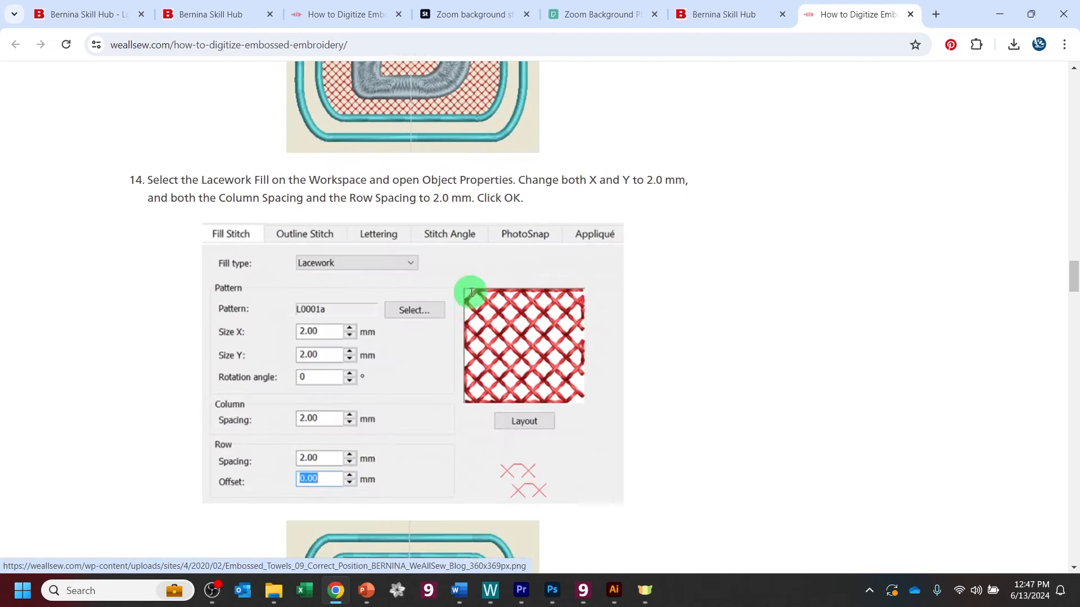
scroll(473, 302, down, 4)
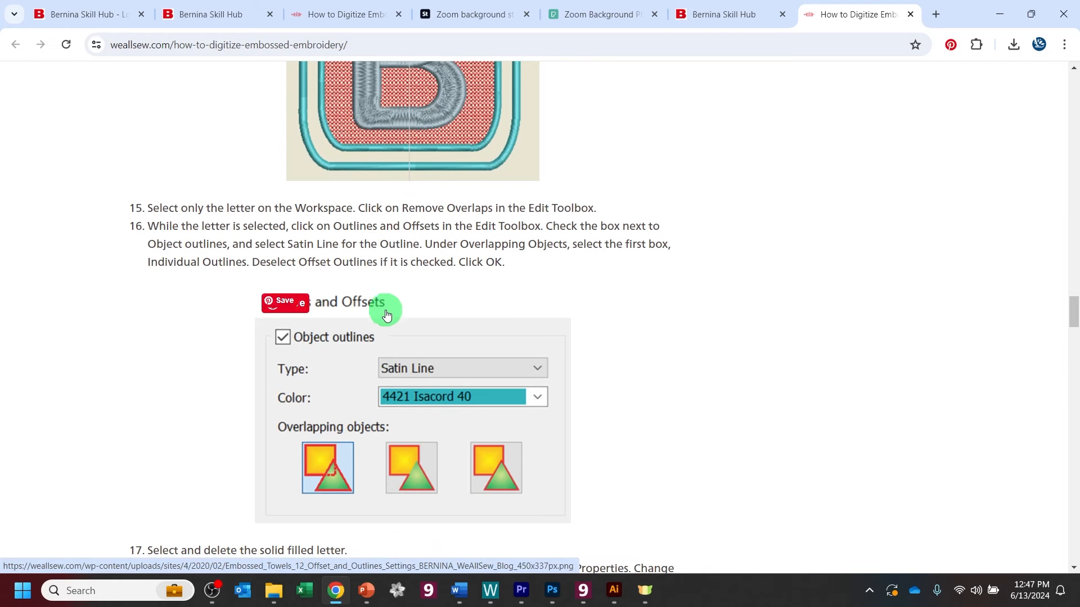
scroll(422, 402, down, 9)
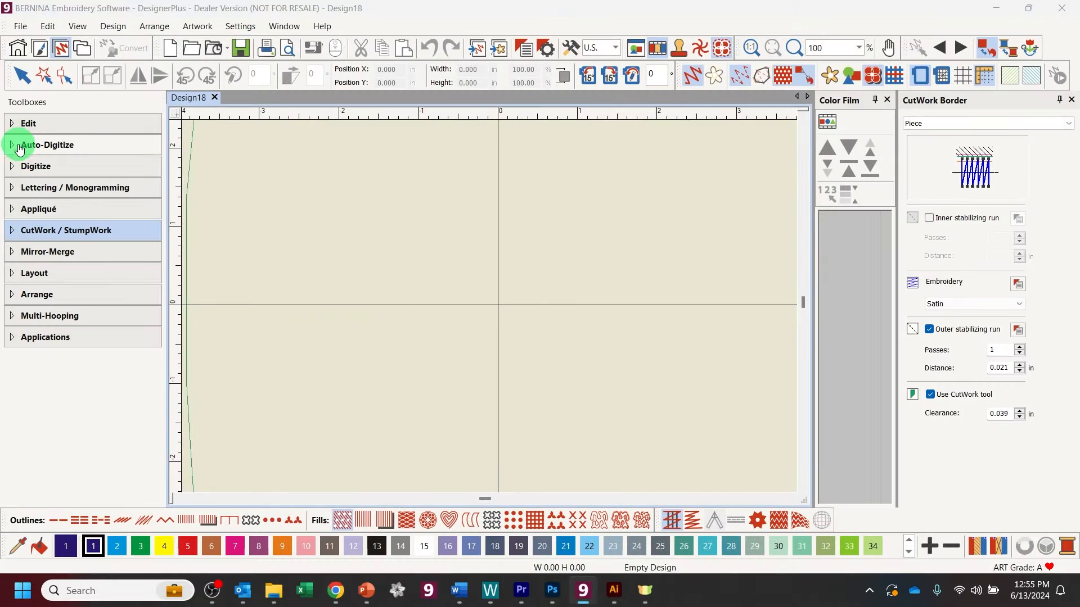
Create a letter B as lettering in the Fortress font with a height of 1 inch.
click(18, 188)
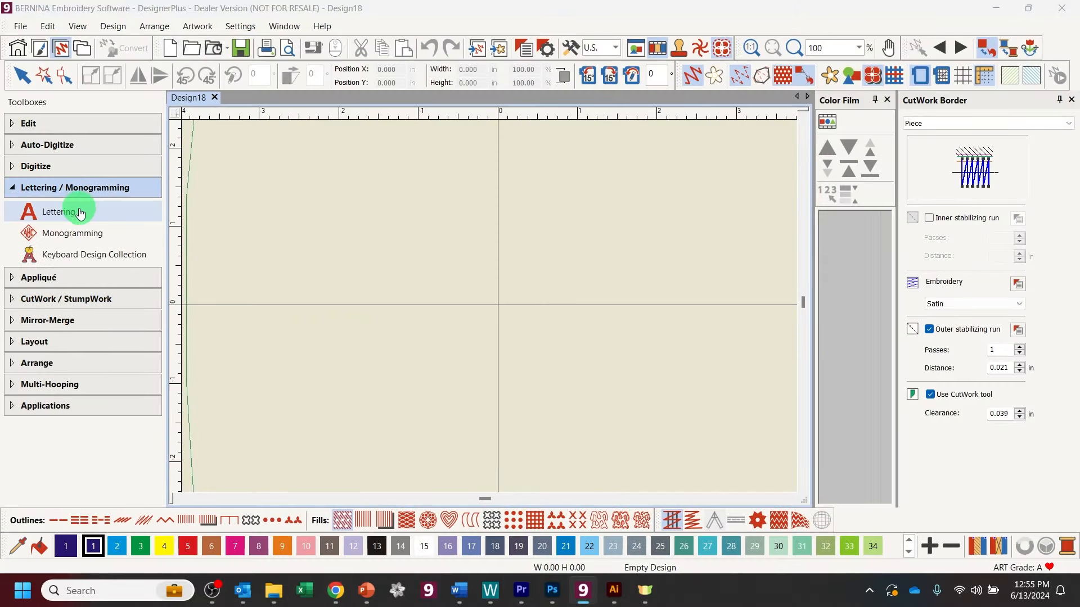
click(79, 217)
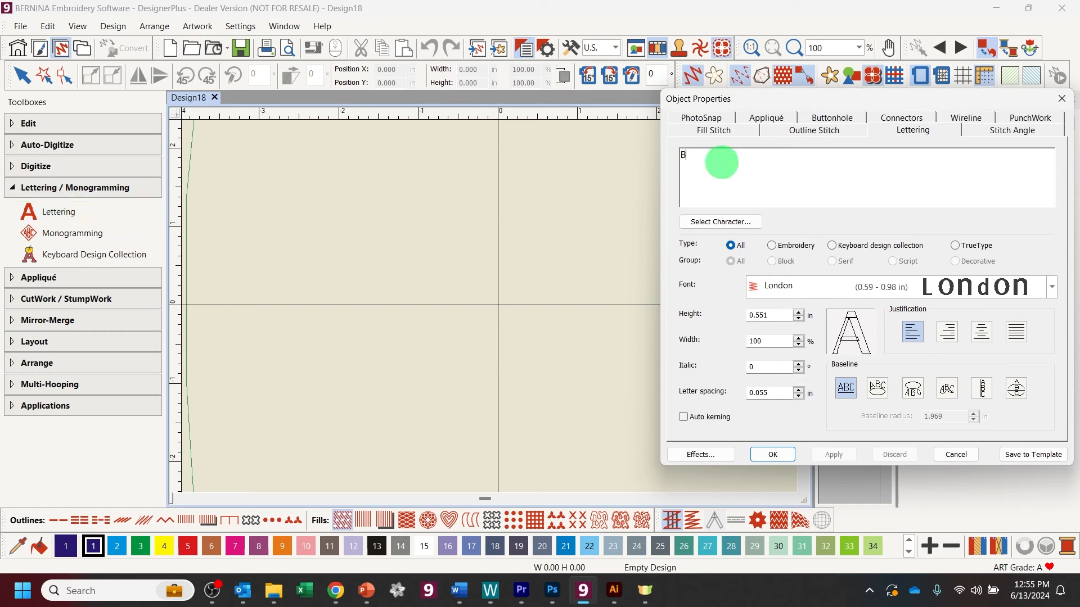
click(1052, 288)
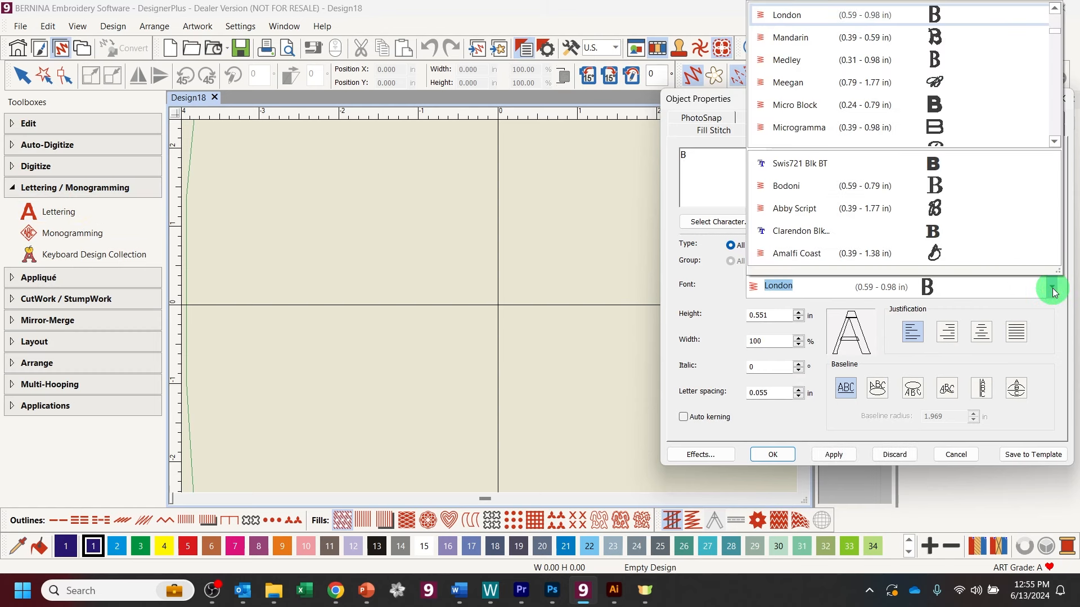
click(945, 104)
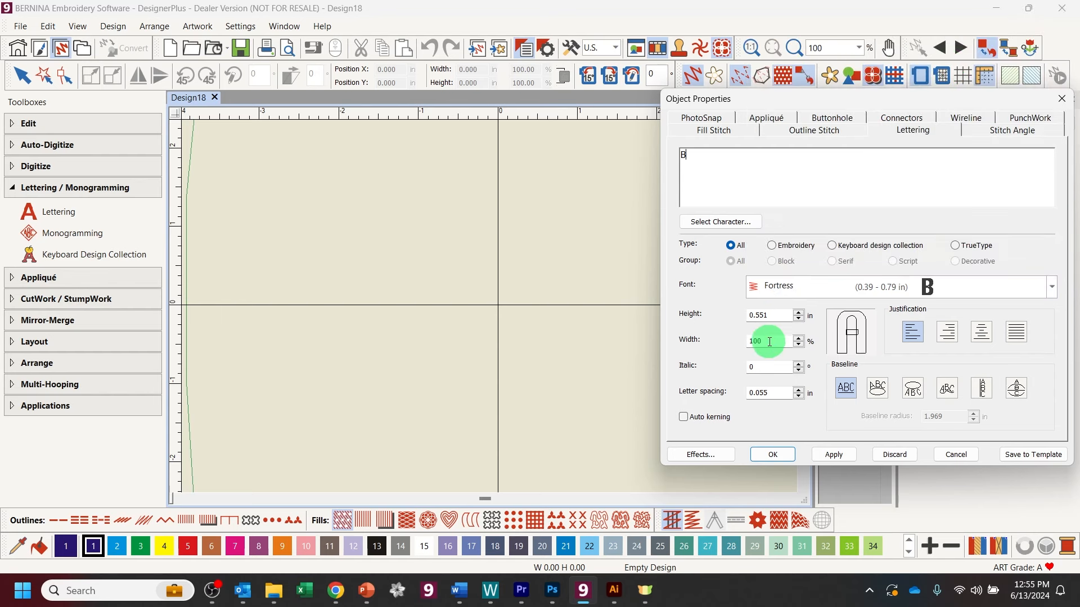
click(765, 310)
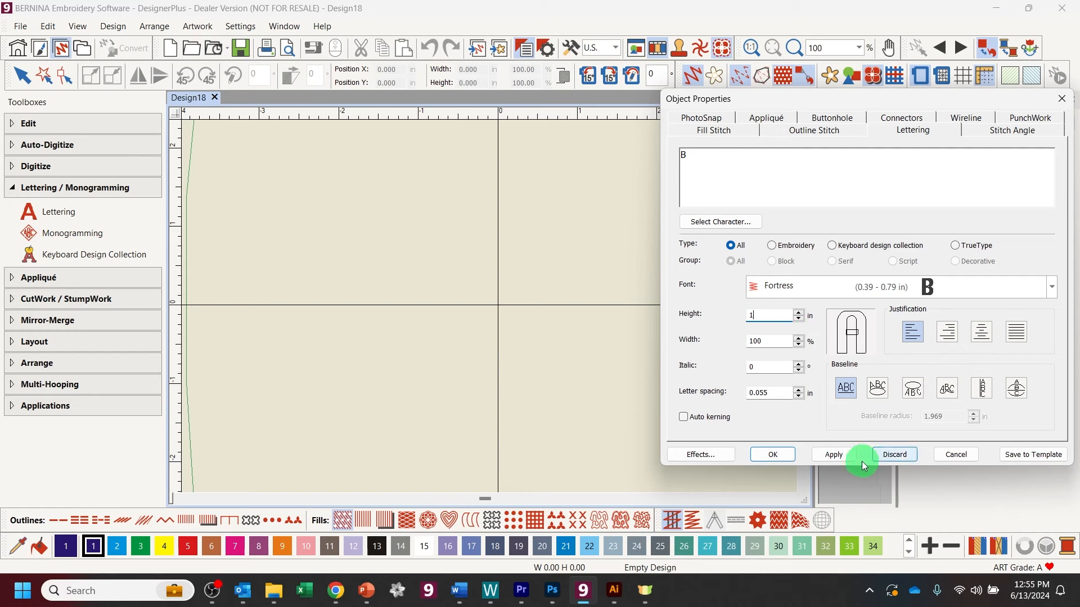
click(834, 455)
click(774, 456)
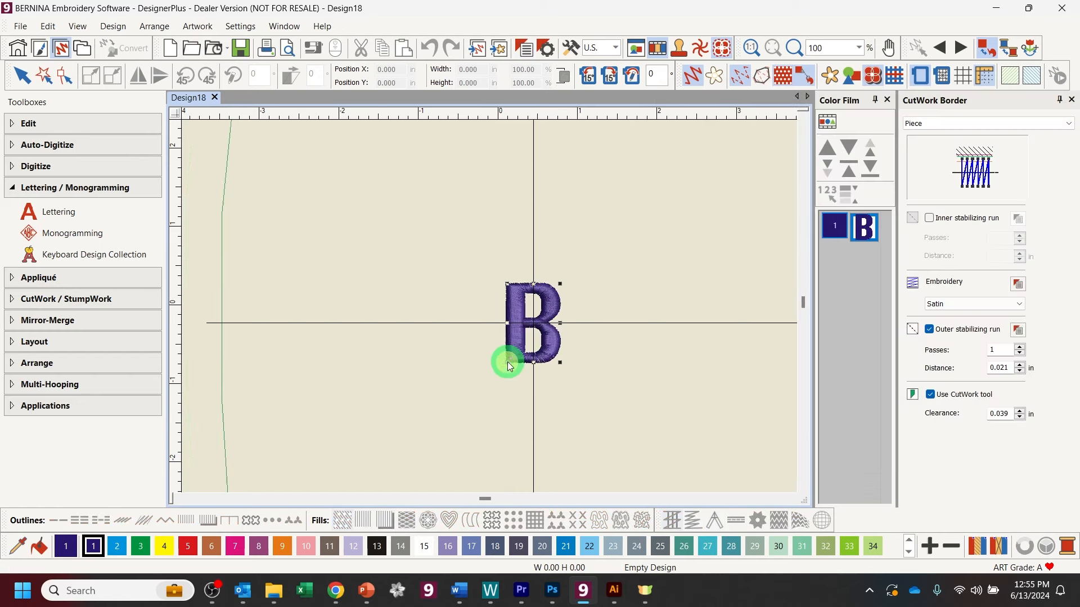
Shift the B slightly to the left and place a duplicate of it to its right.
click(794, 48)
drag(456, 262, 612, 390)
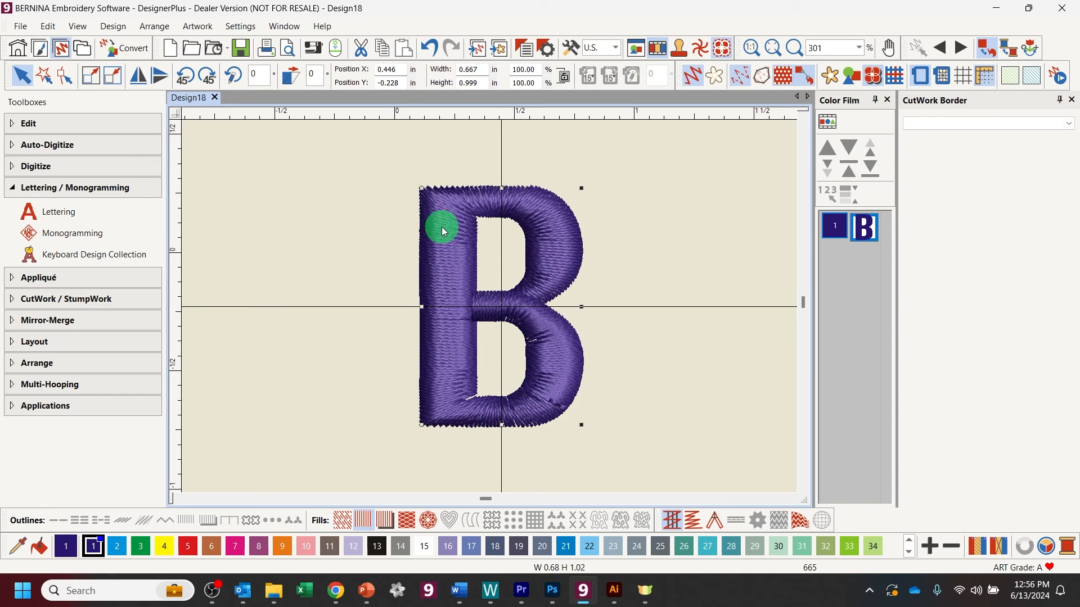
drag(441, 228, 404, 227)
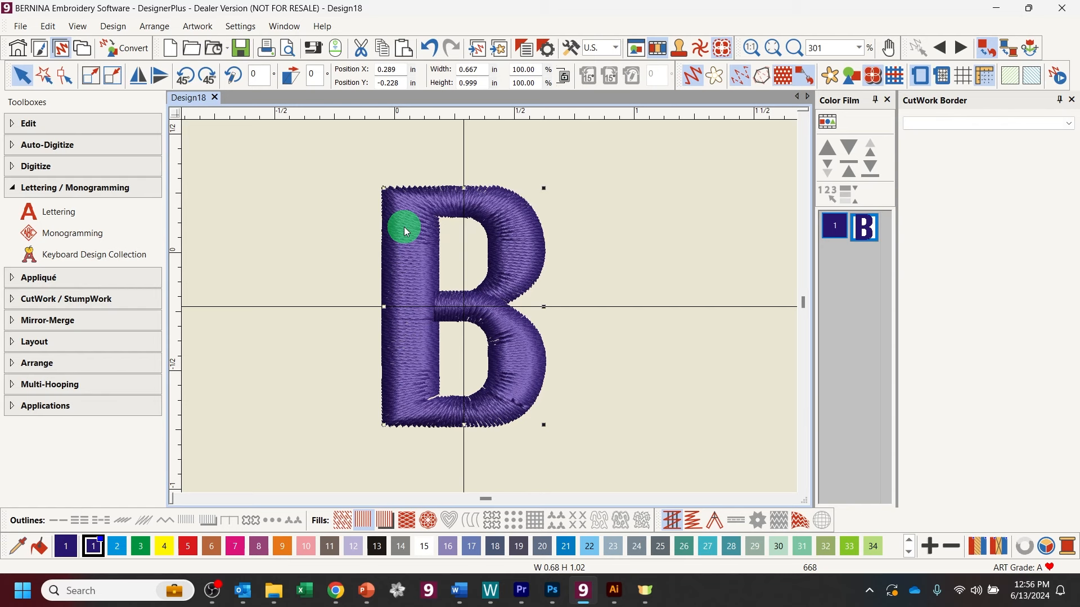
drag(419, 260, 461, 261)
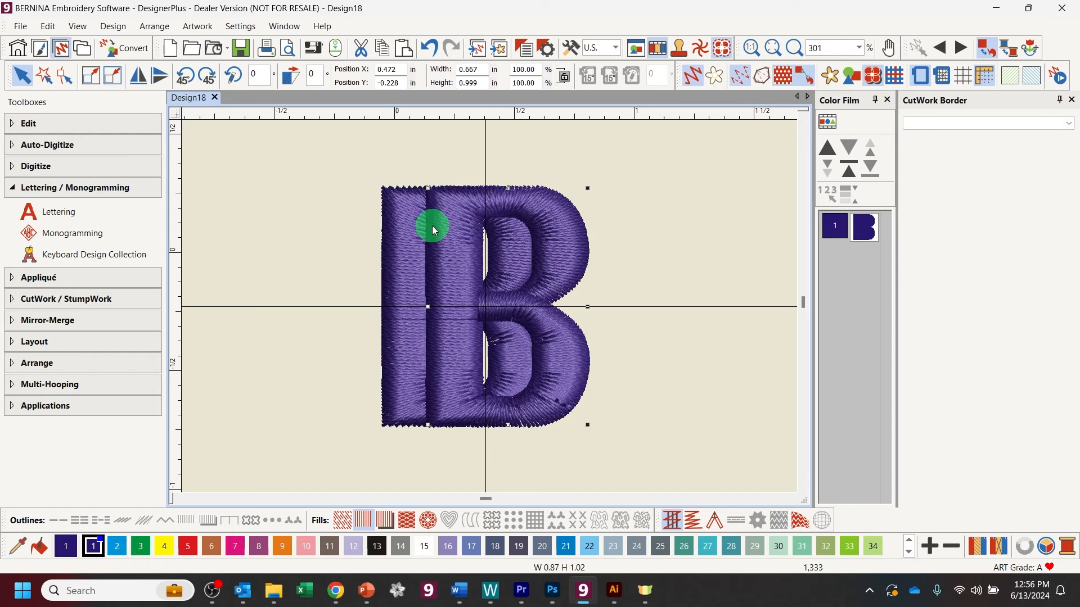
drag(613, 234, 616, 248)
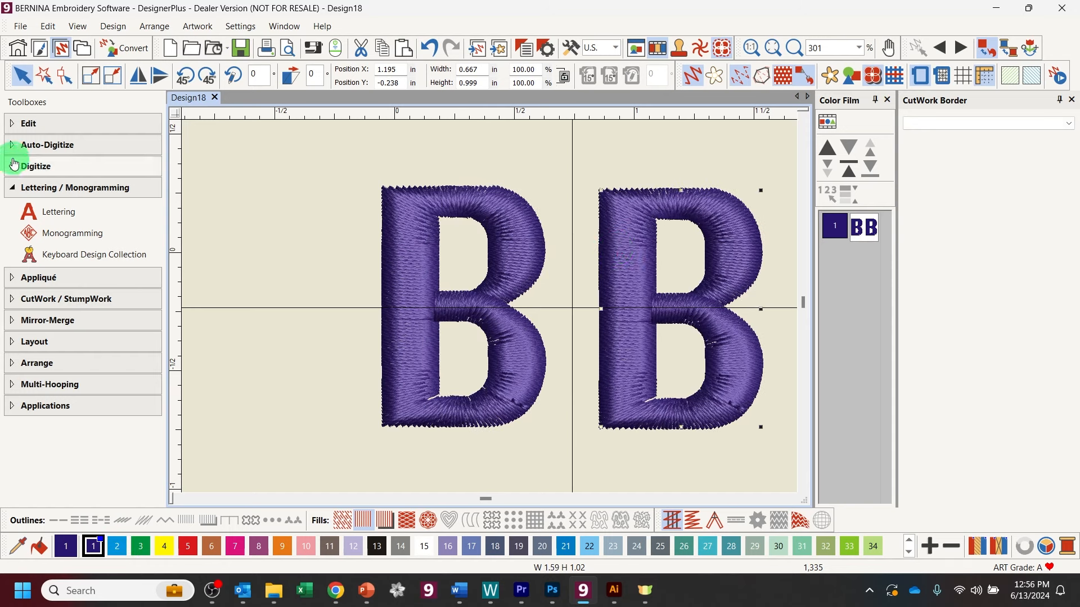
Break apart the duplicate B and convert its satin fill to a Triple outline.
click(21, 124)
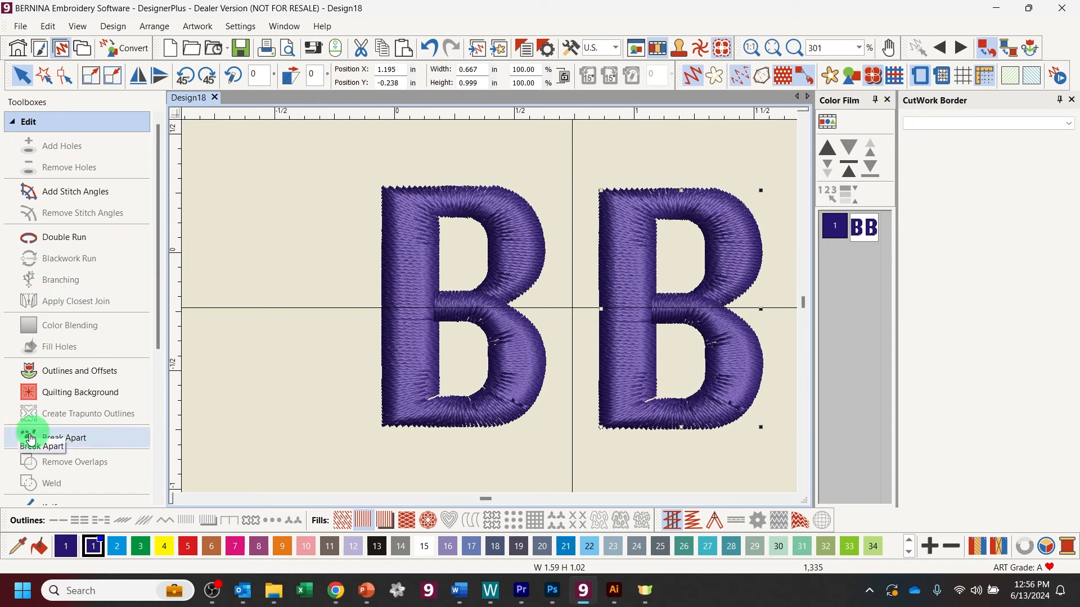
click(51, 443)
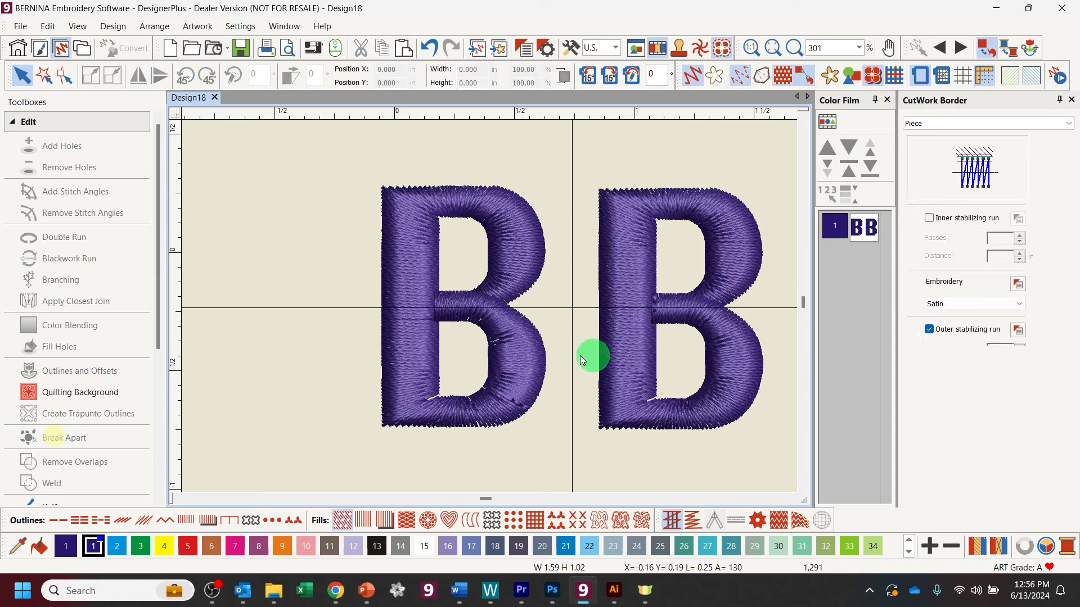
click(677, 201)
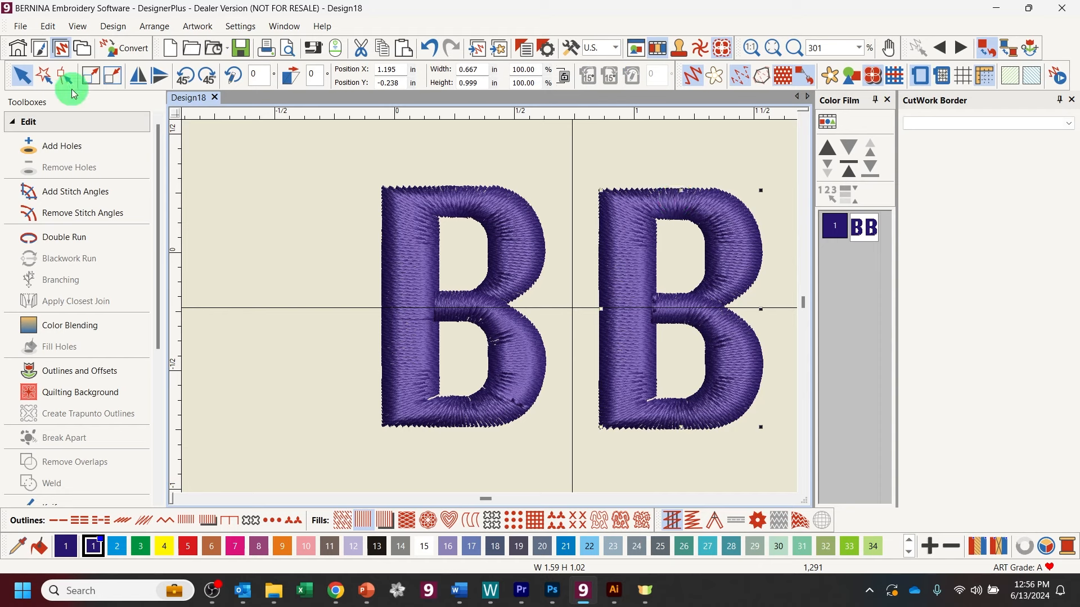
click(574, 160)
click(717, 206)
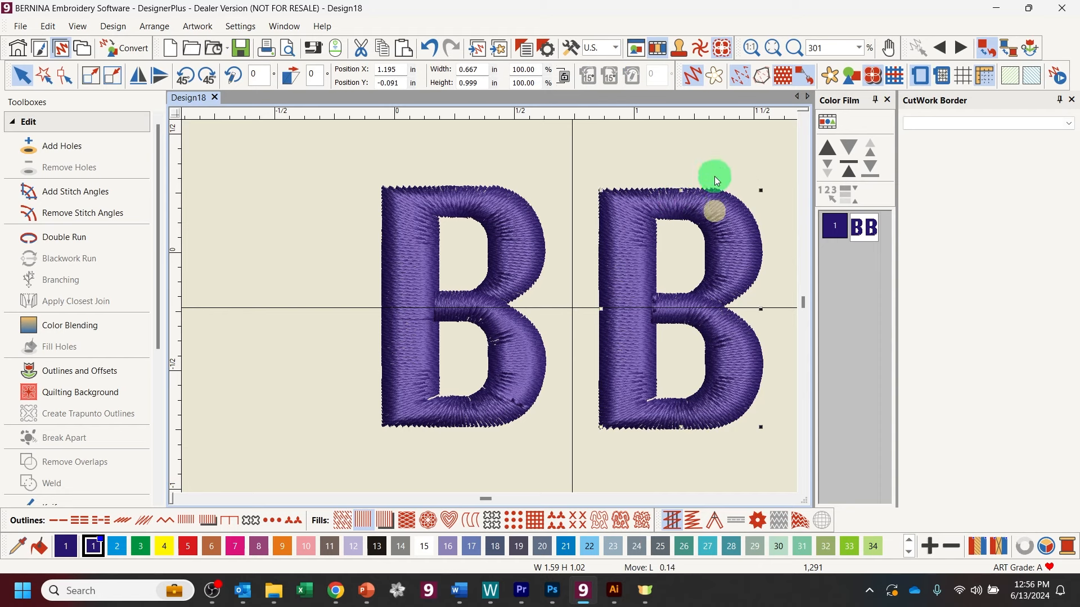
click(234, 77)
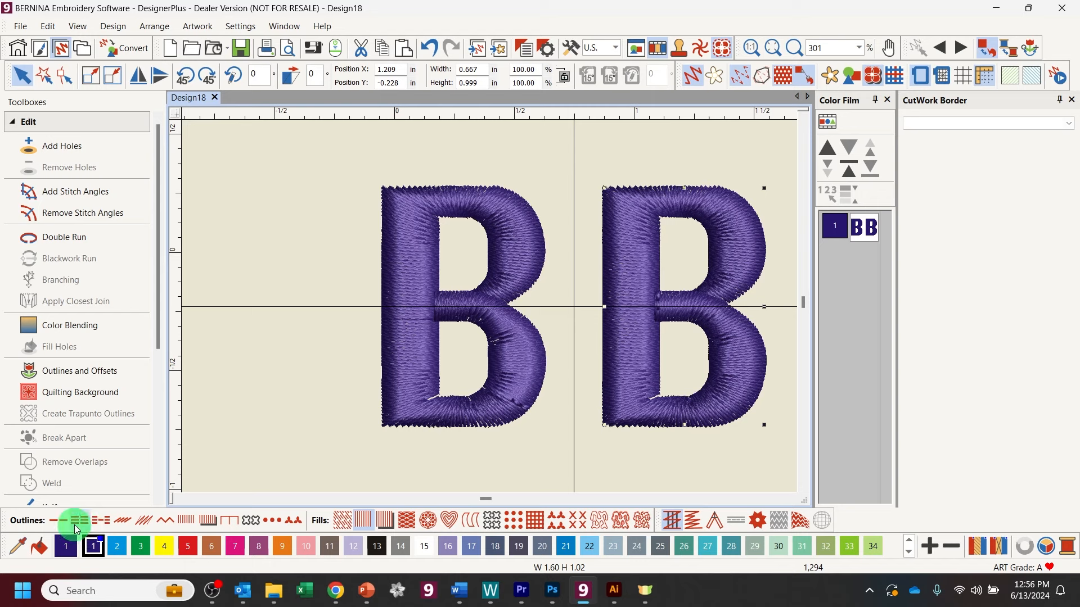
click(80, 519)
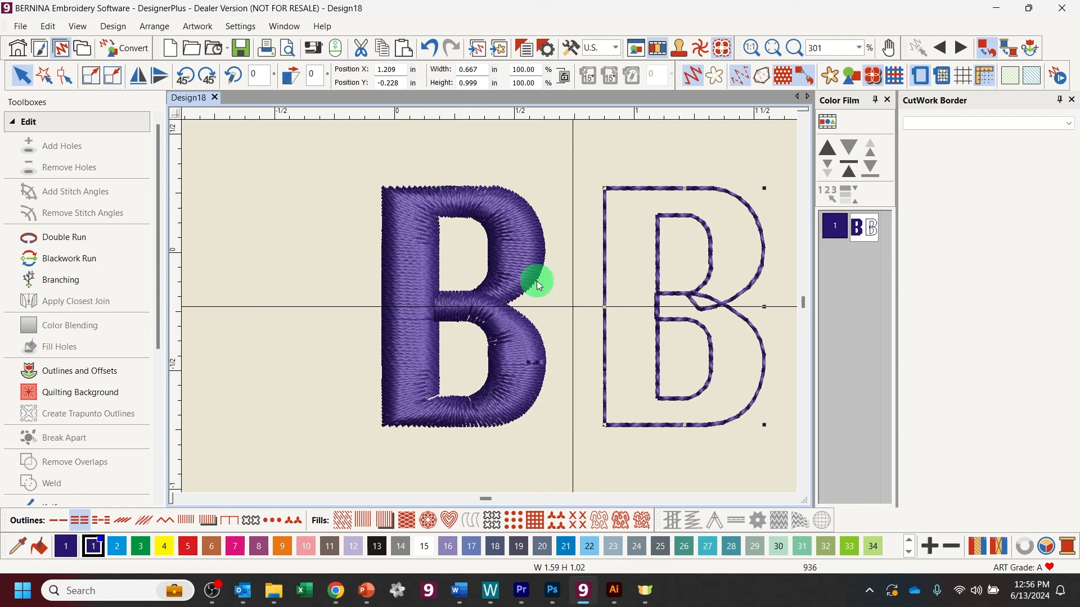
Add individual object outlines to the filled B with Outlines and Offsets, using type Triple and color 3 BERNINA, without offset outlines.
click(406, 206)
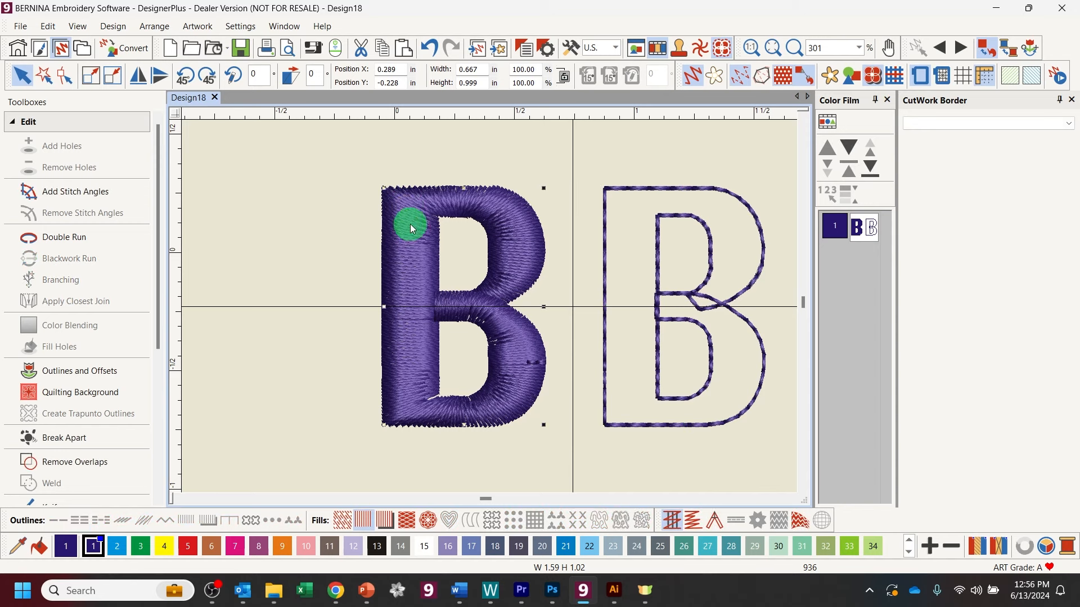
click(106, 379)
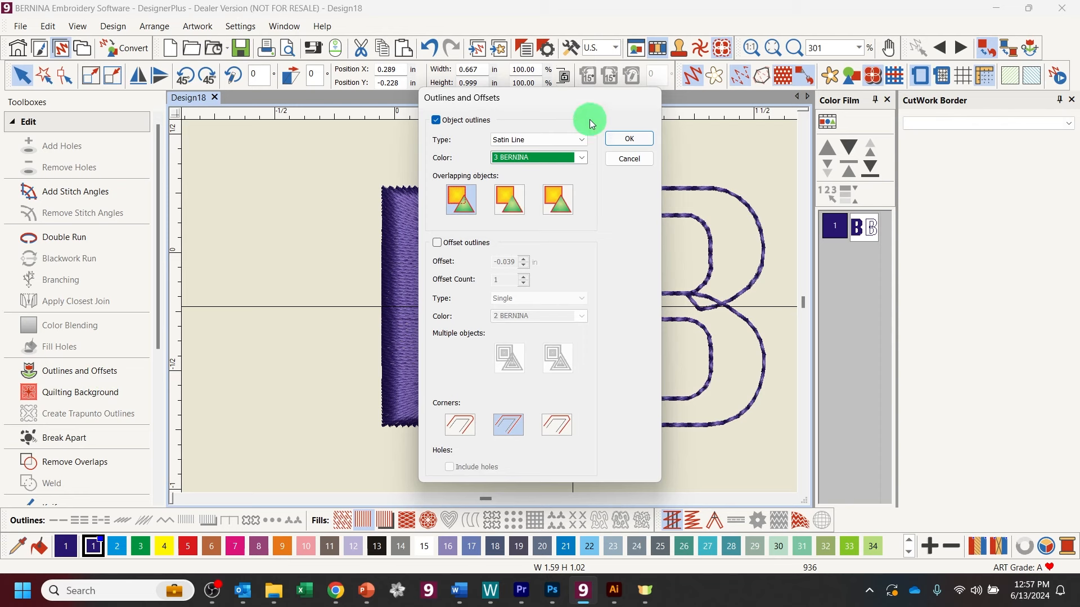
click(528, 142)
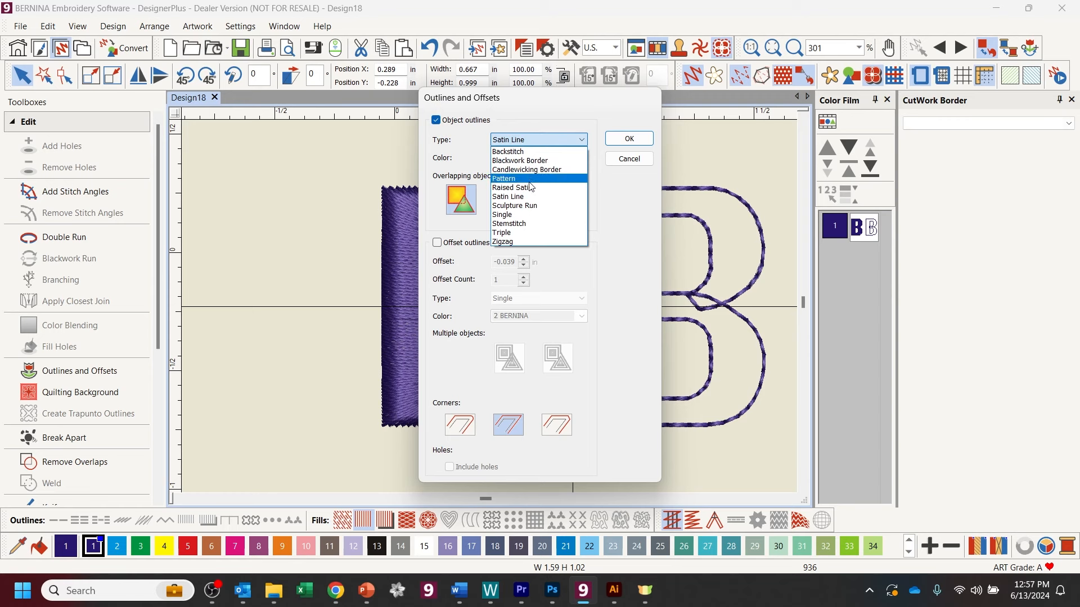
click(524, 233)
click(456, 186)
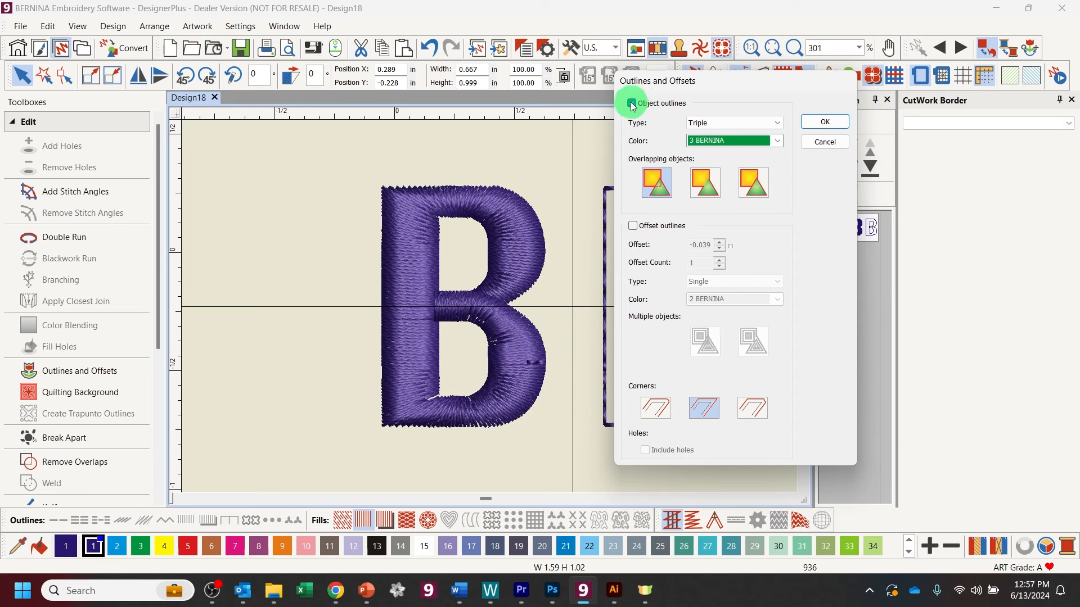
click(632, 104)
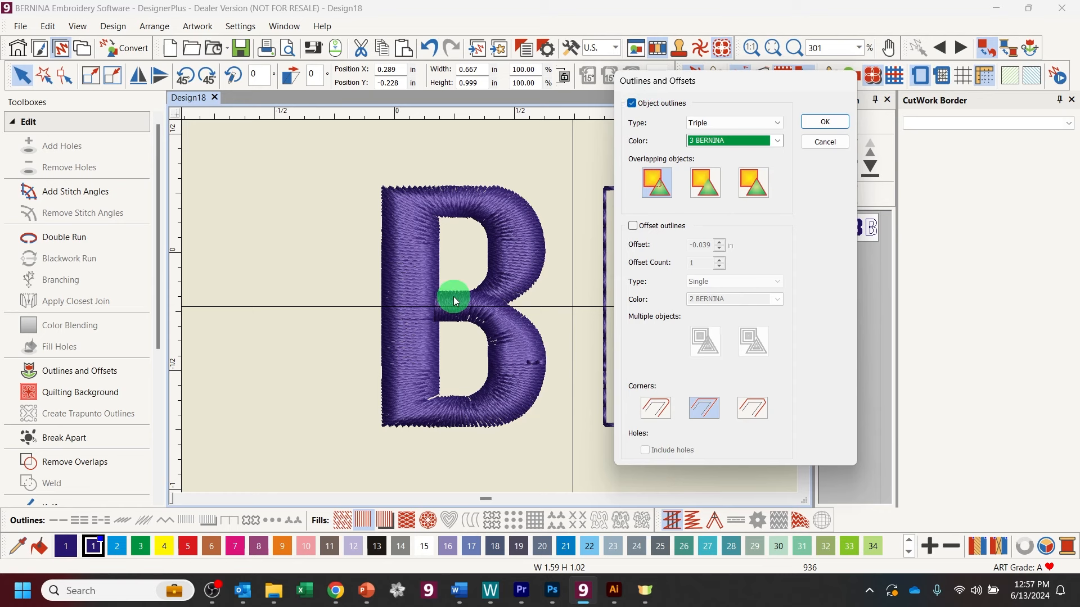
click(835, 131)
click(512, 257)
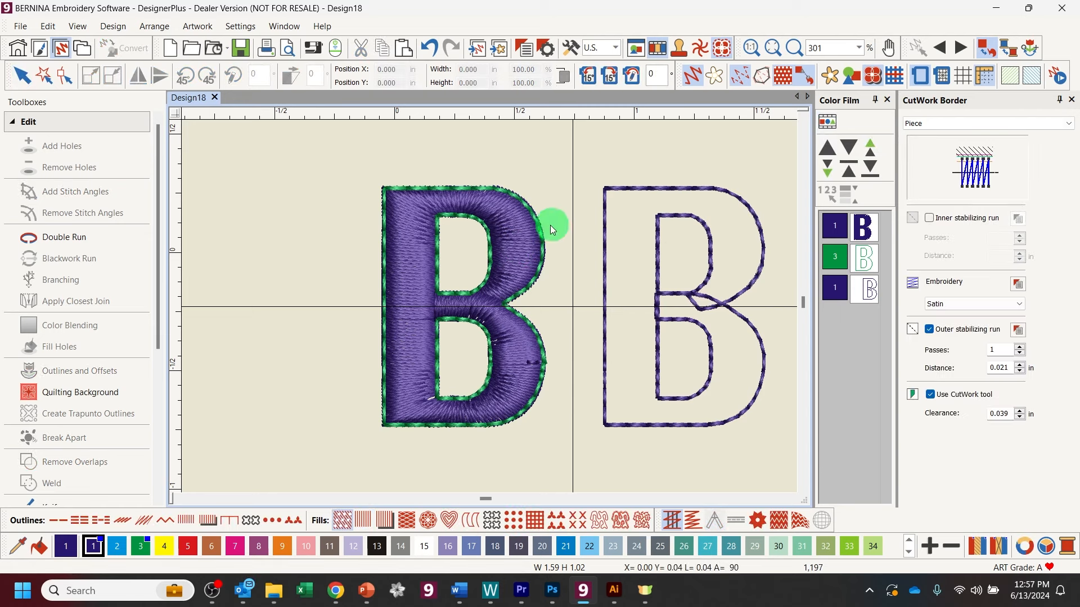
Select the green outline by its color and move it horizontally clear of the filled B.
click(830, 260)
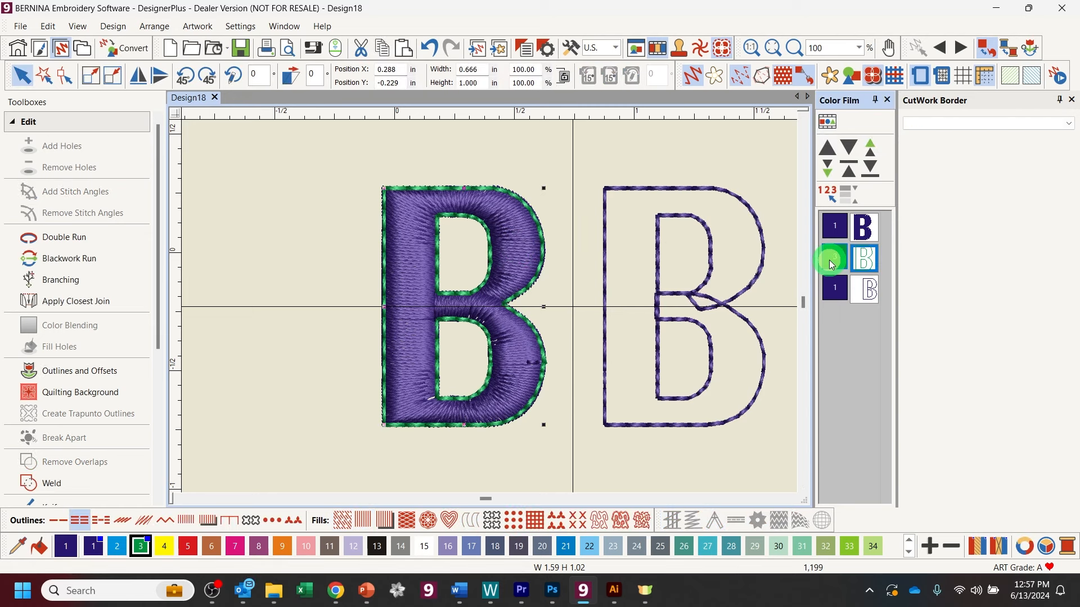
click(531, 217)
key(Right)
key(Right)
key(Right)
key(Right)
key(Right)
key(Right)
key(Right)
key(Right)
key(Right)
key(Right)
key(Right)
key(Right)
key(Right)
key(Right)
key(Right)
key(Right)
key(Right)
key(Right)
key(Right)
key(Right)
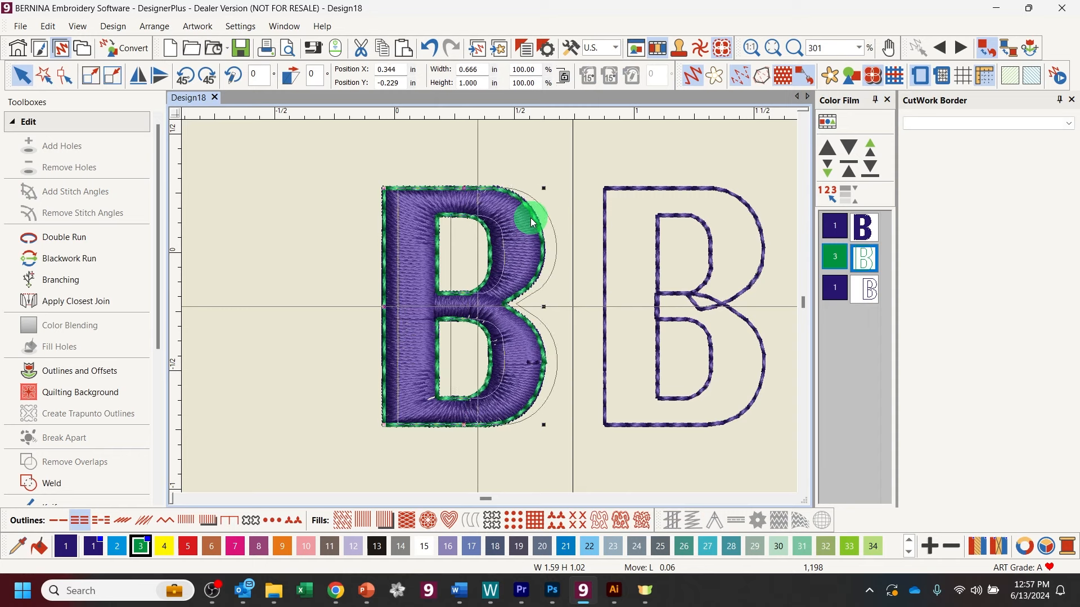
key(Right)
key(Right)
key(Right)
key(Right)
key(Right)
key(Right)
key(Right)
key(Right)
key(Right)
key(Right)
key(Right)
key(Right)
key(Right)
key(Right)
key(Right)
key(Right)
key(Right)
key(Right)
key(Right)
key(Right)
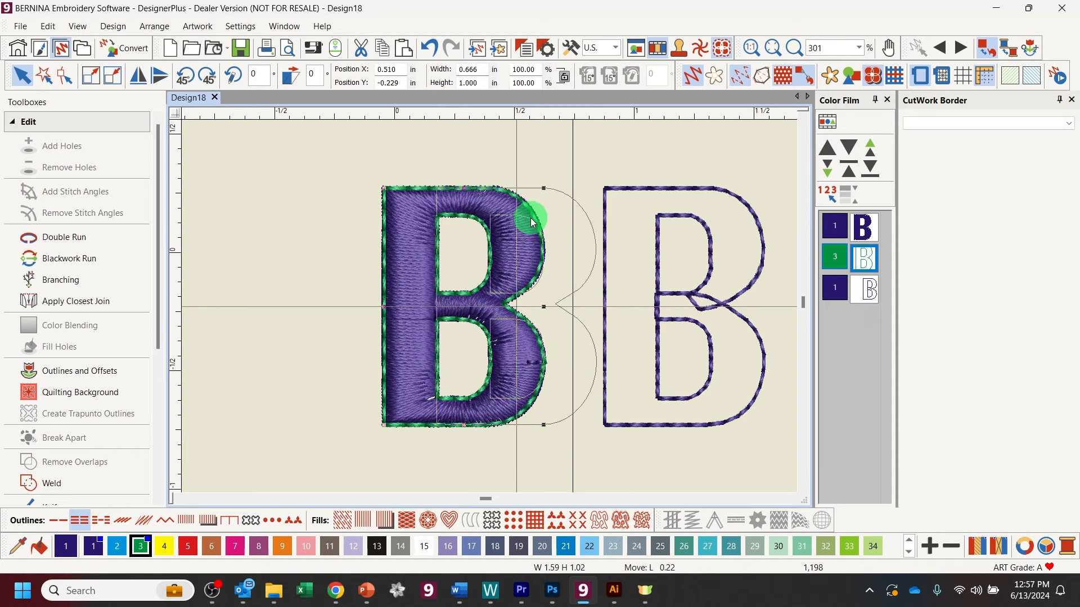
key(Right)
key(Right)
key(Right)
key(Right)
key(Right)
key(Right)
key(Right)
key(Right)
key(Right)
key(Right)
key(Right)
key(Right)
key(Right)
key(Right)
key(Right)
key(Right)
key(Right)
key(Right)
key(Right)
key(Right)
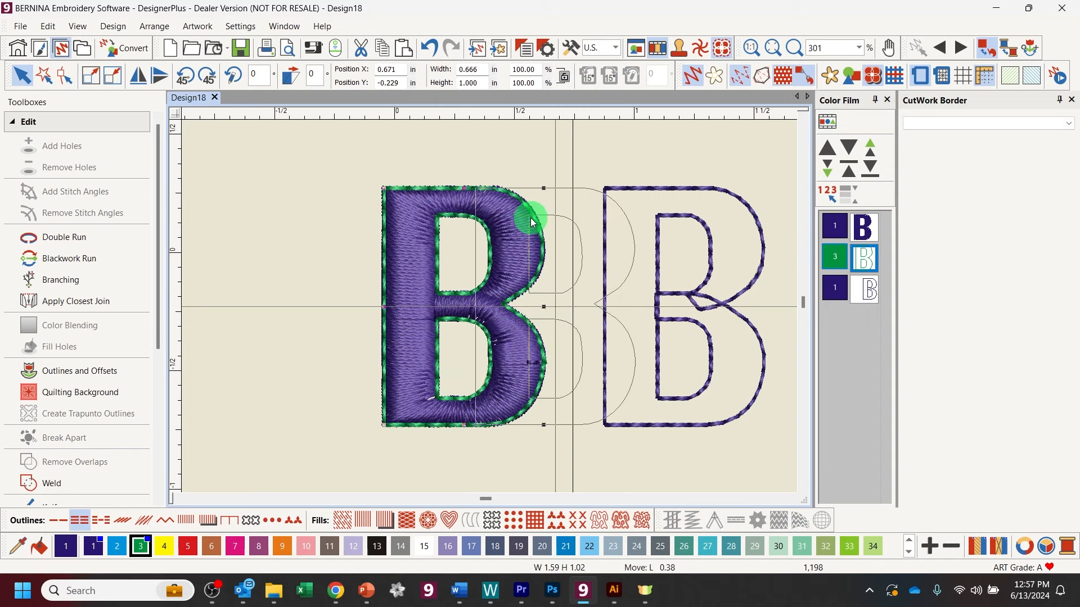
key(Right)
key(Right)
key(Right)
key(Right)
key(Right)
key(Right)
key(Right)
key(Right)
key(Right)
key(Right)
key(Right)
key(Right)
key(Right)
key(Right)
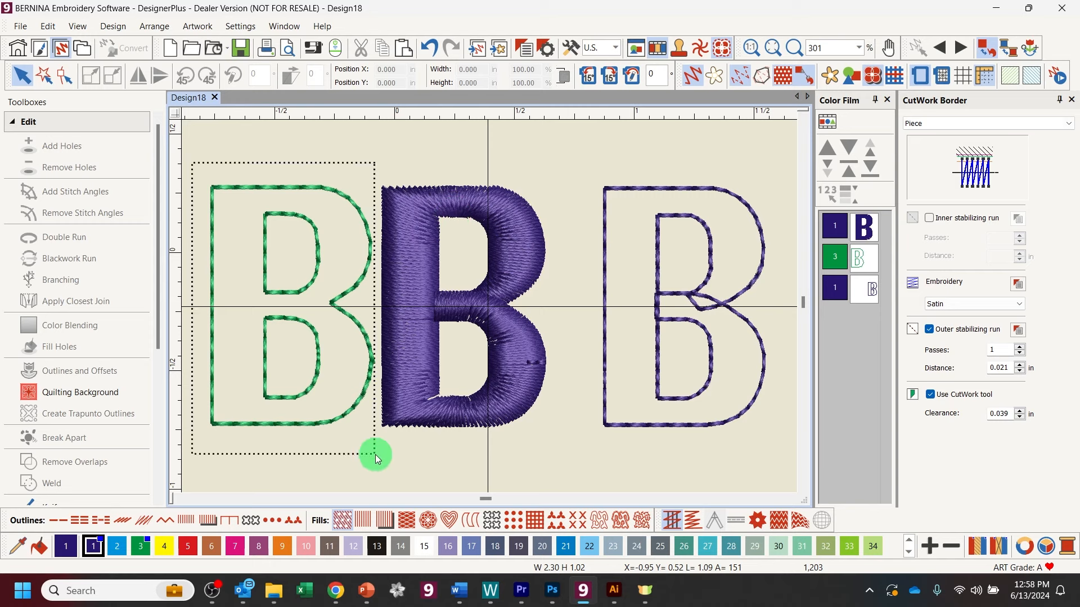
Convert the outer outline of the green B to a CutWork border of type Cut without an outer stabilizing run.
drag(380, 460, 380, 458)
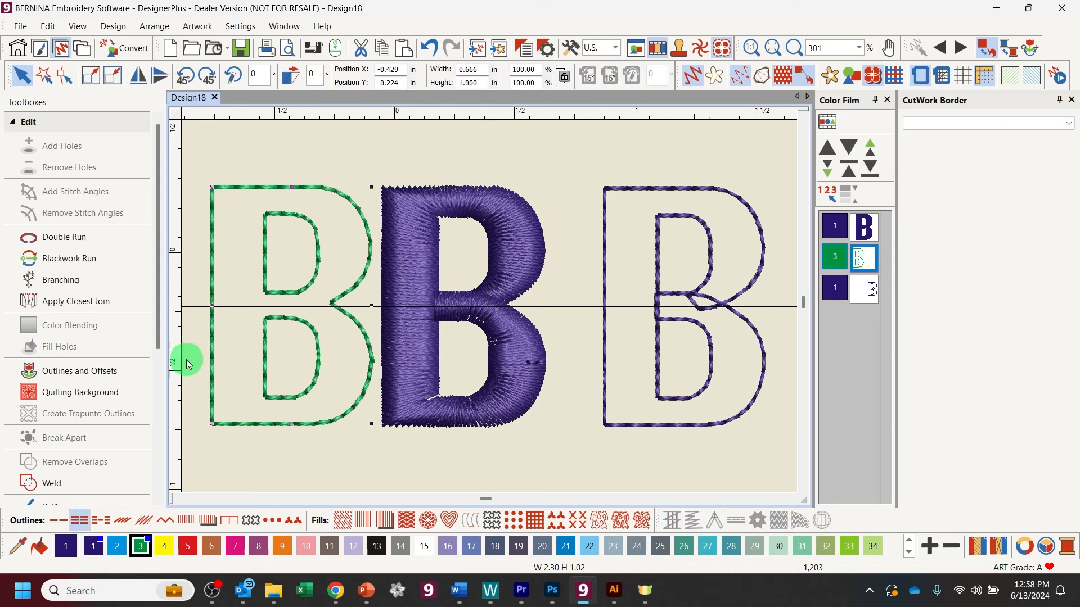
click(14, 124)
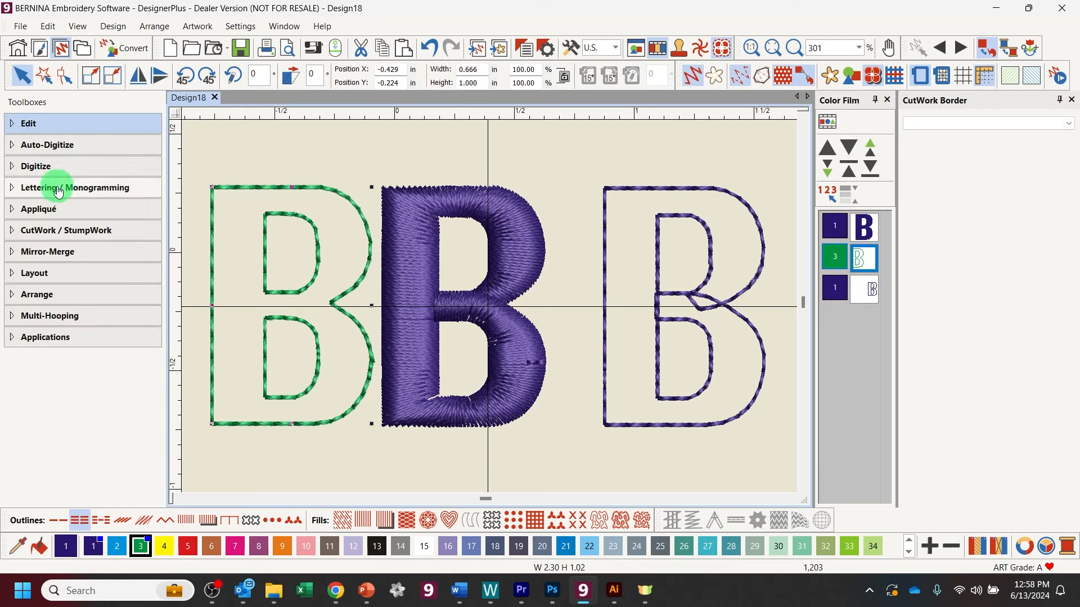
click(38, 231)
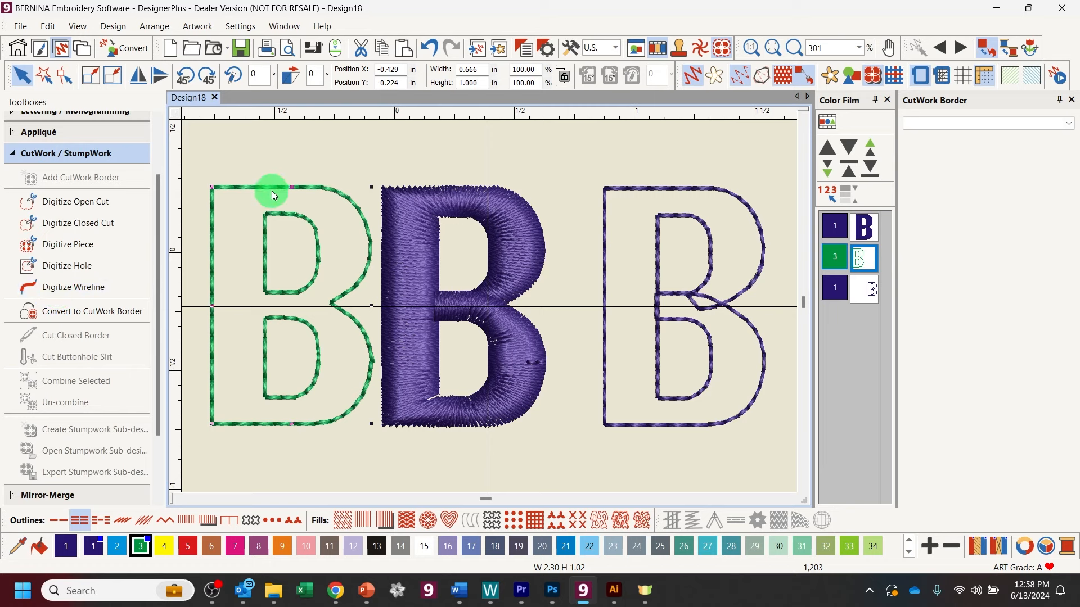
click(261, 173)
click(245, 187)
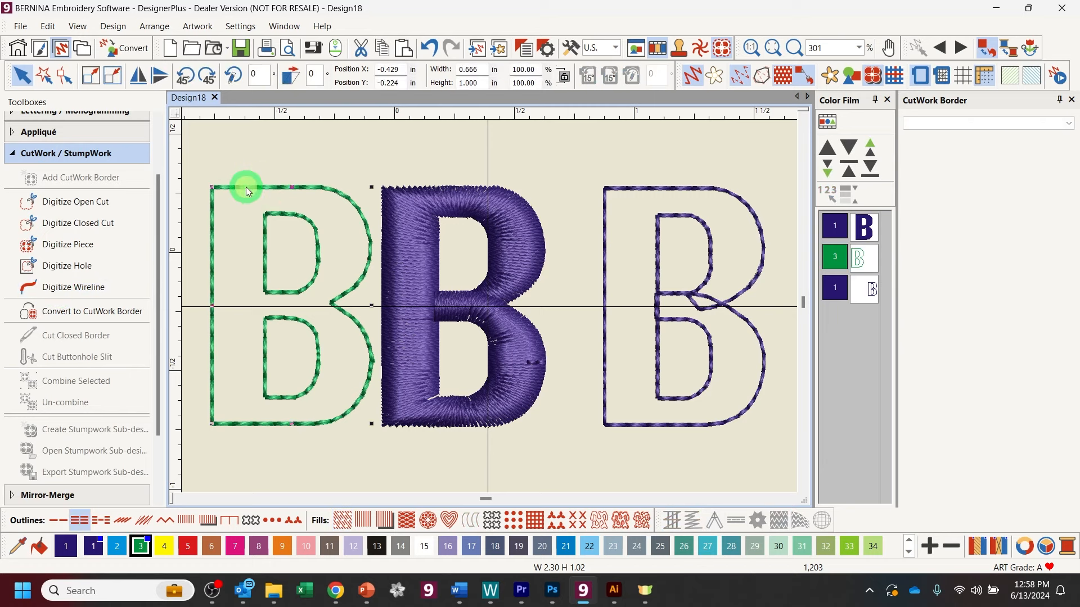
click(39, 318)
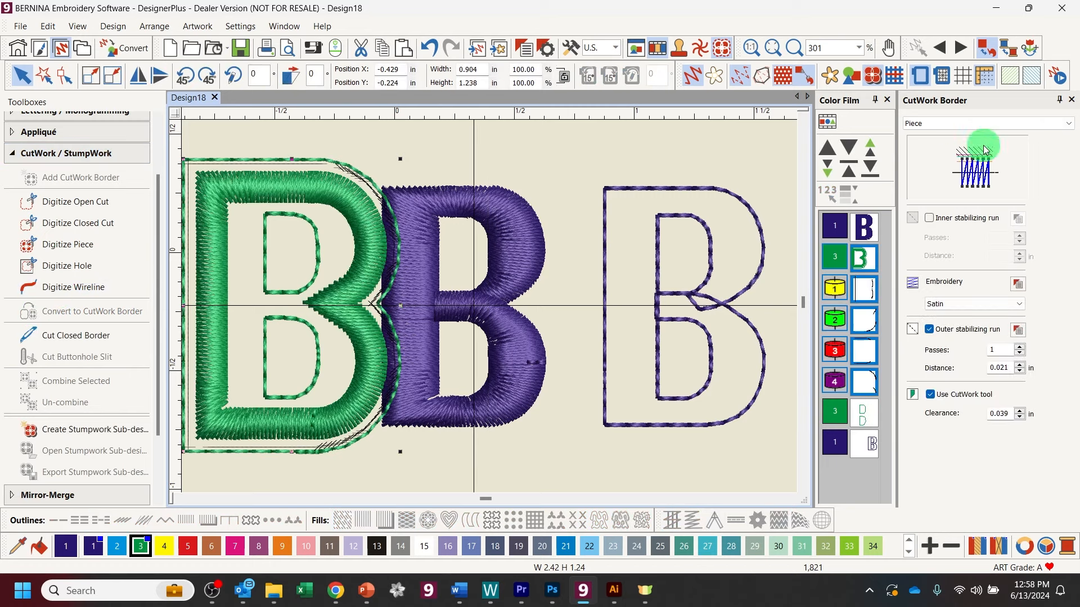
click(983, 125)
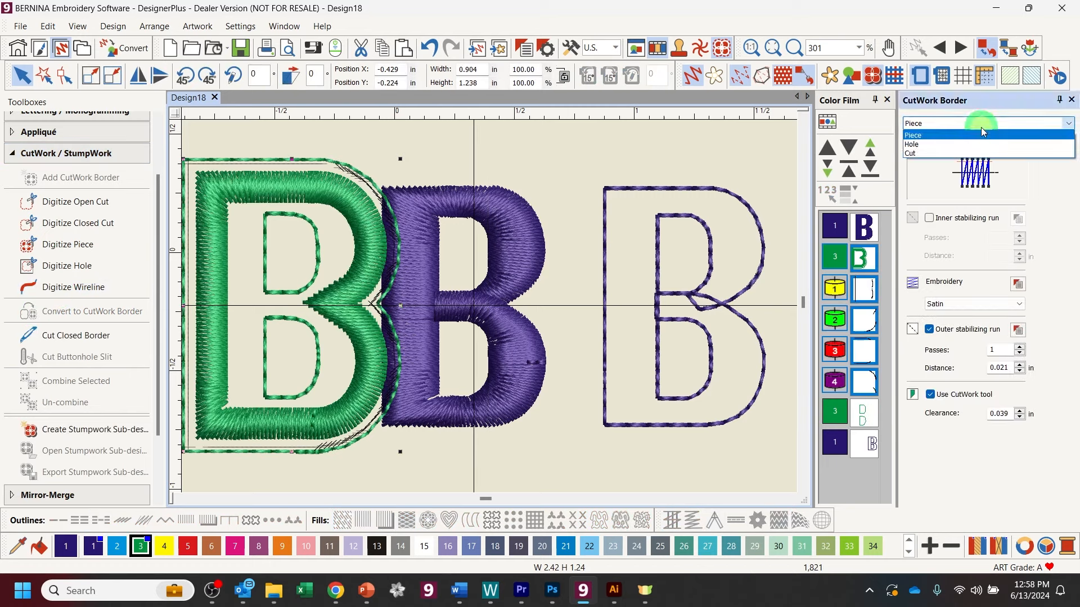
click(933, 148)
click(971, 239)
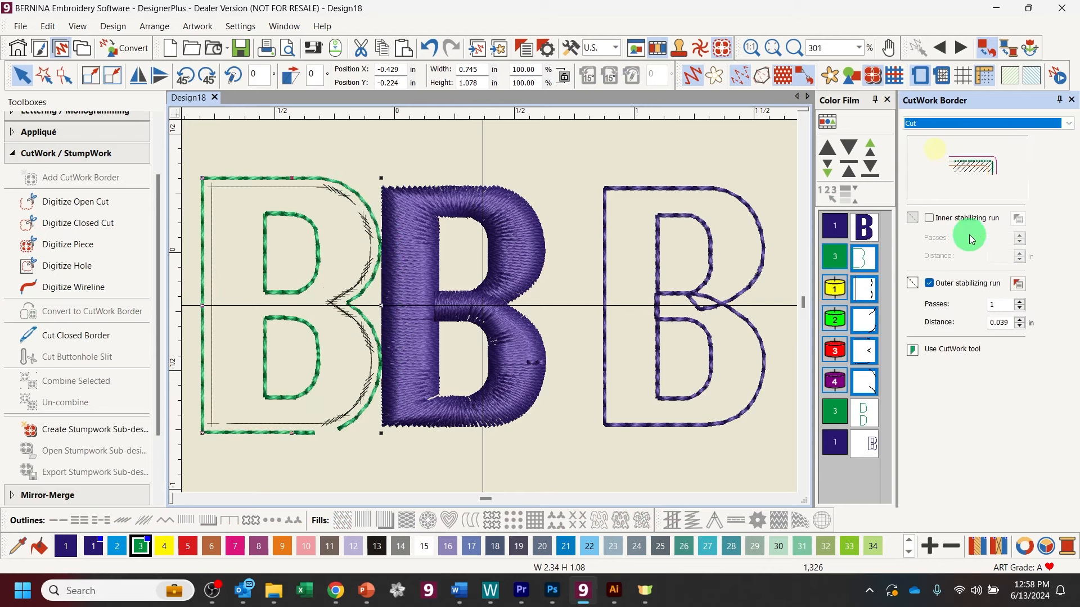
click(929, 283)
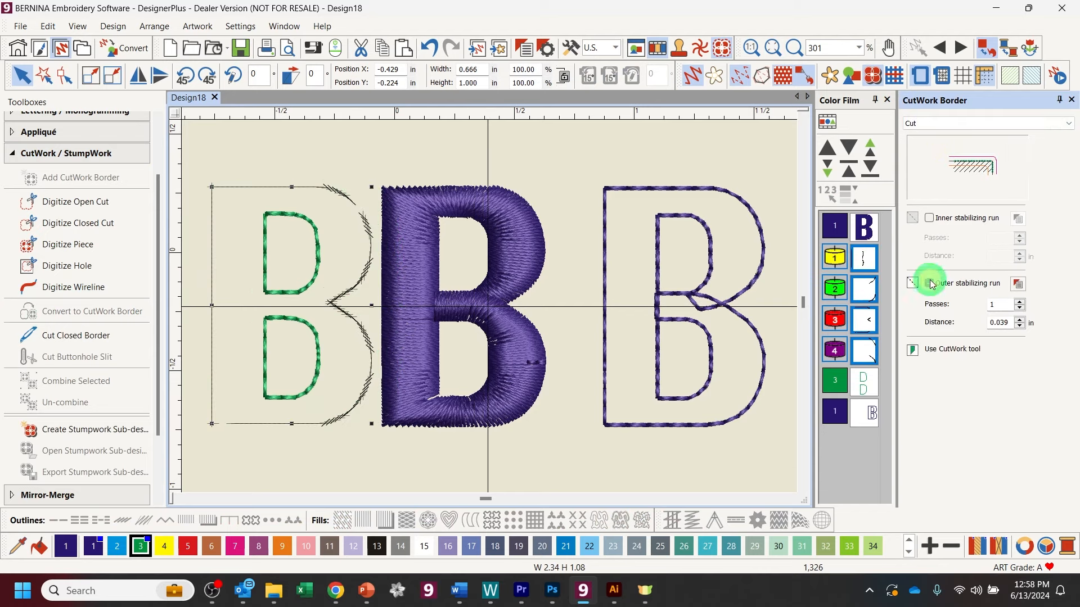
Convert the upper inner outline of the green B to a CutWork border of type Cut without an outer stabilizing run.
click(293, 214)
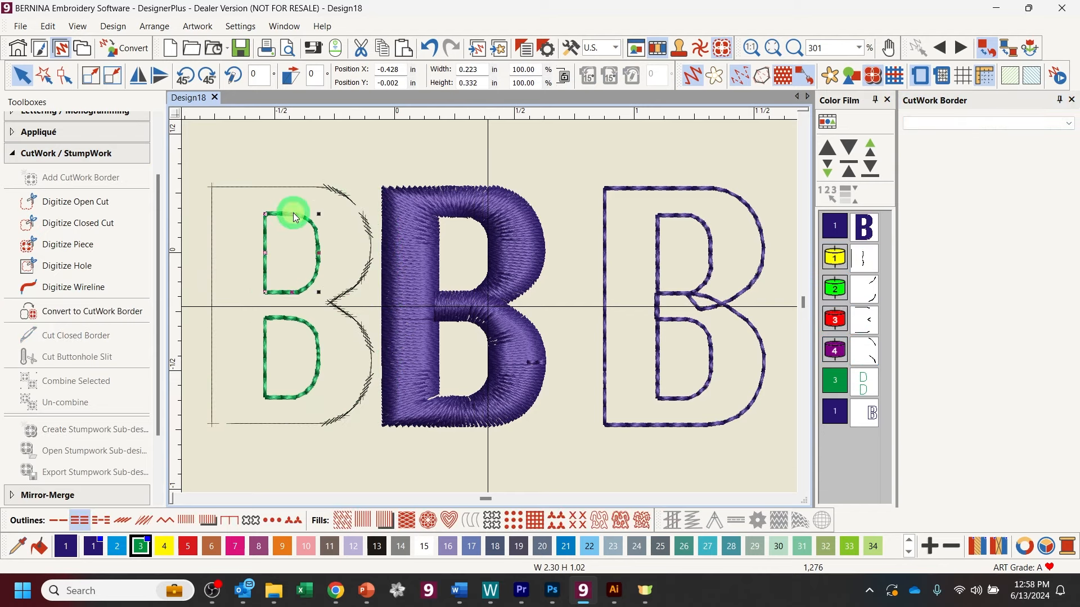
click(969, 121)
click(67, 306)
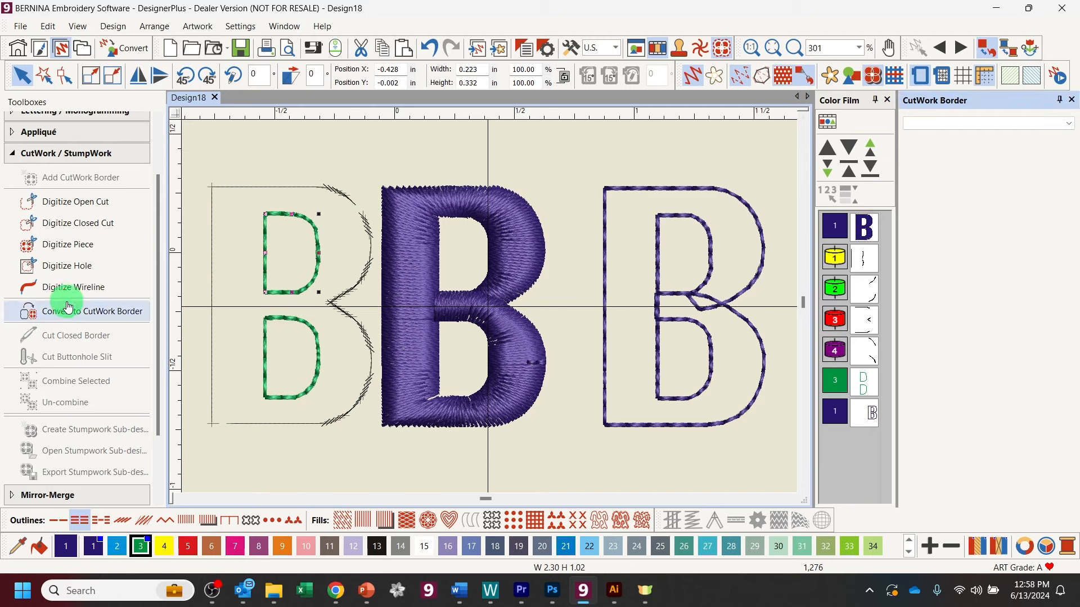
click(984, 125)
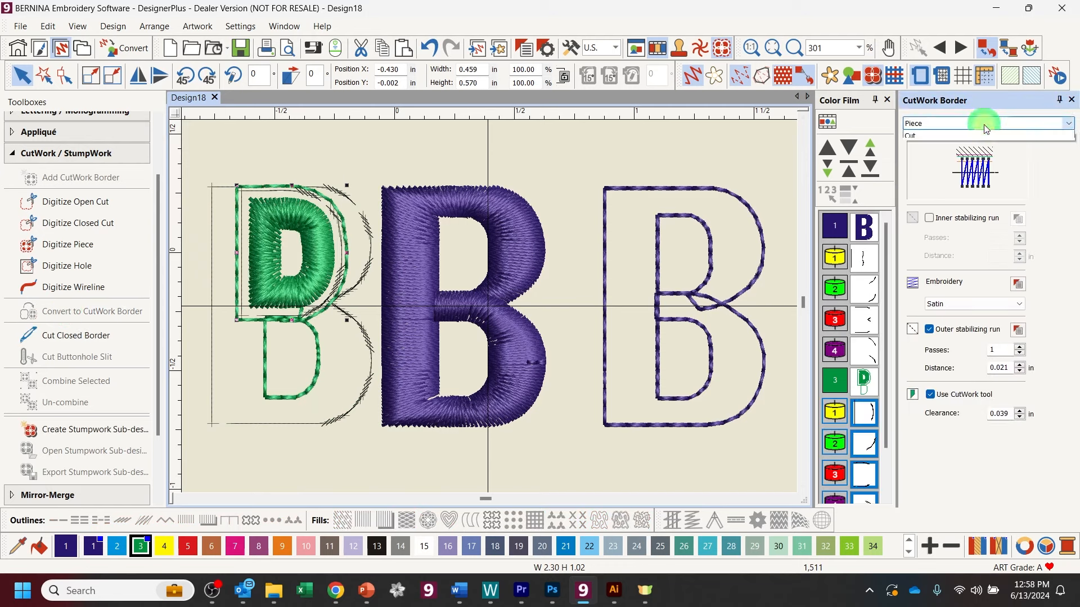
click(944, 150)
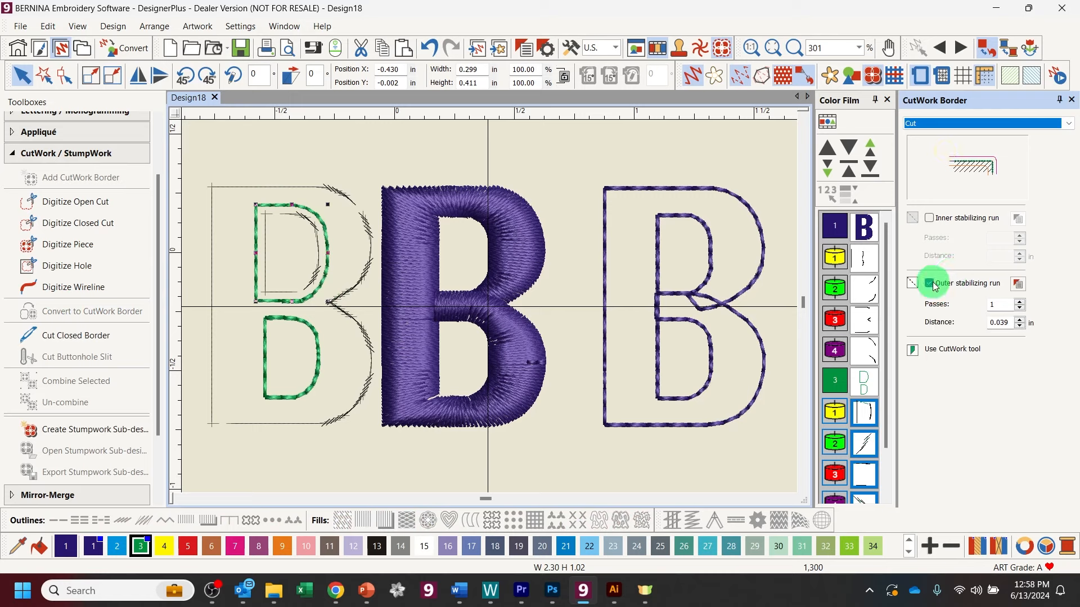
click(929, 283)
click(321, 154)
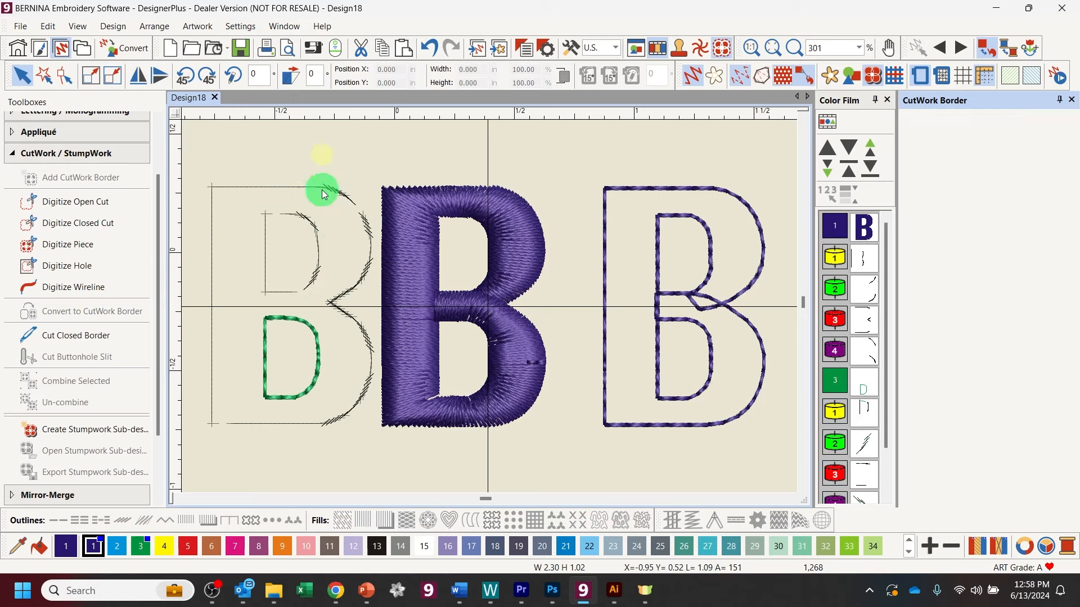
Undo the CutWork border conversions made on the green B's outlines.
click(322, 194)
click(294, 316)
click(961, 125)
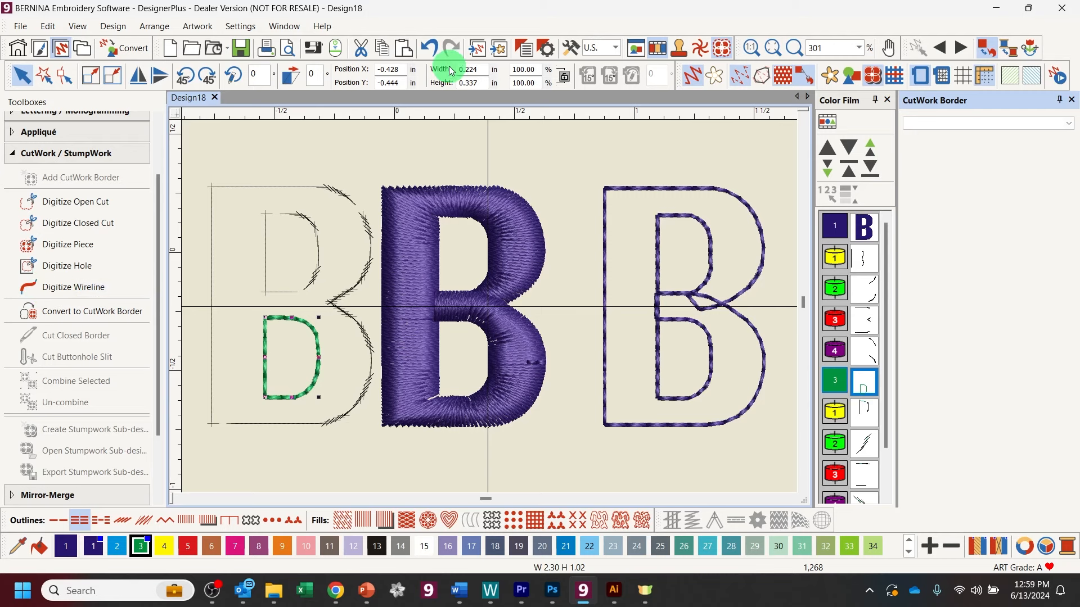
click(438, 49)
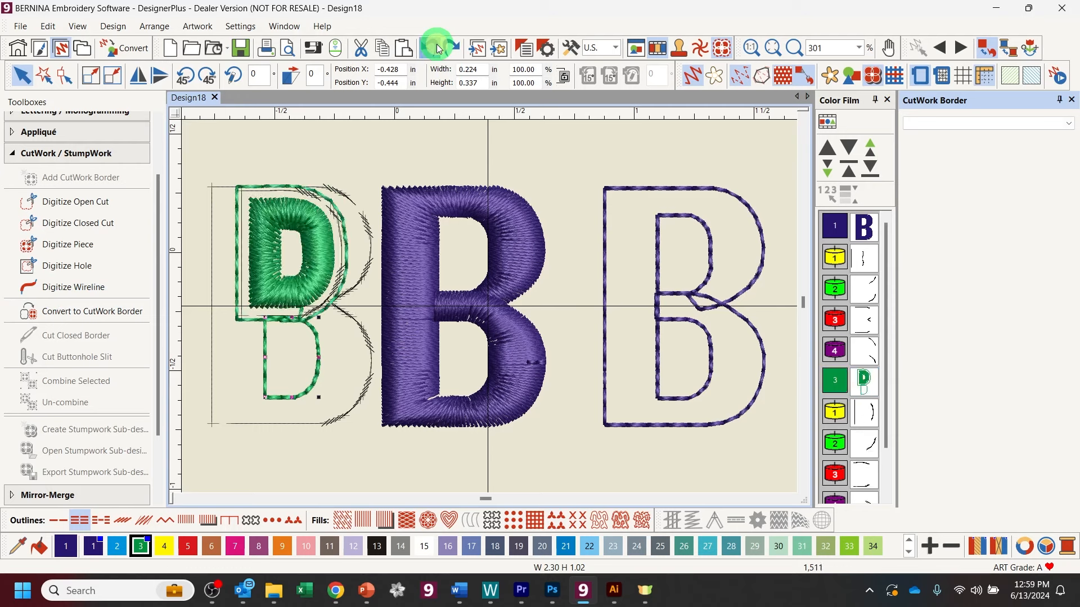
click(437, 47)
click(437, 47)
click(437, 46)
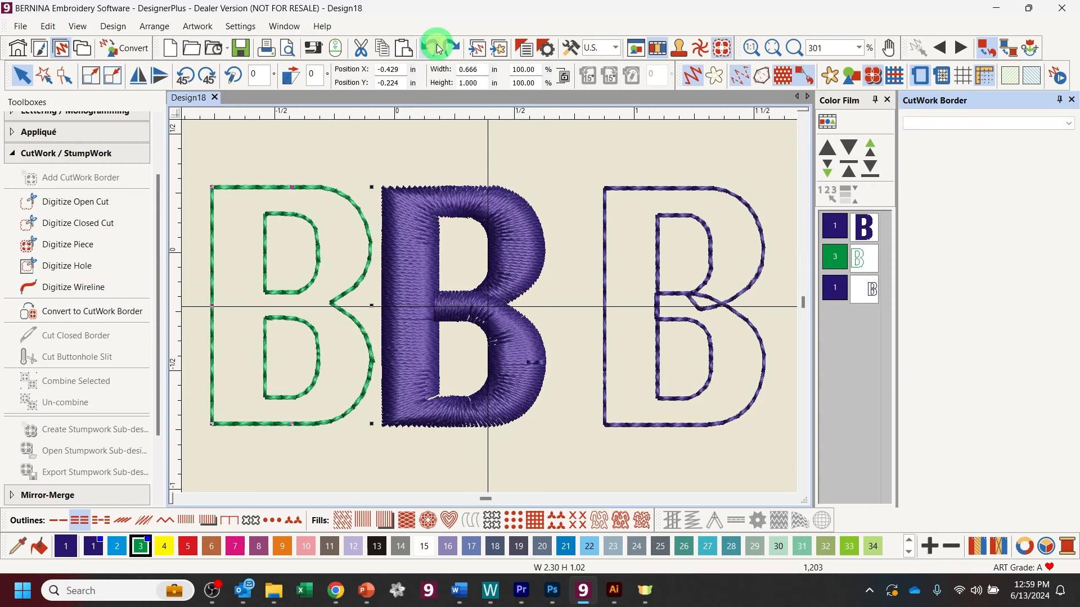
click(439, 47)
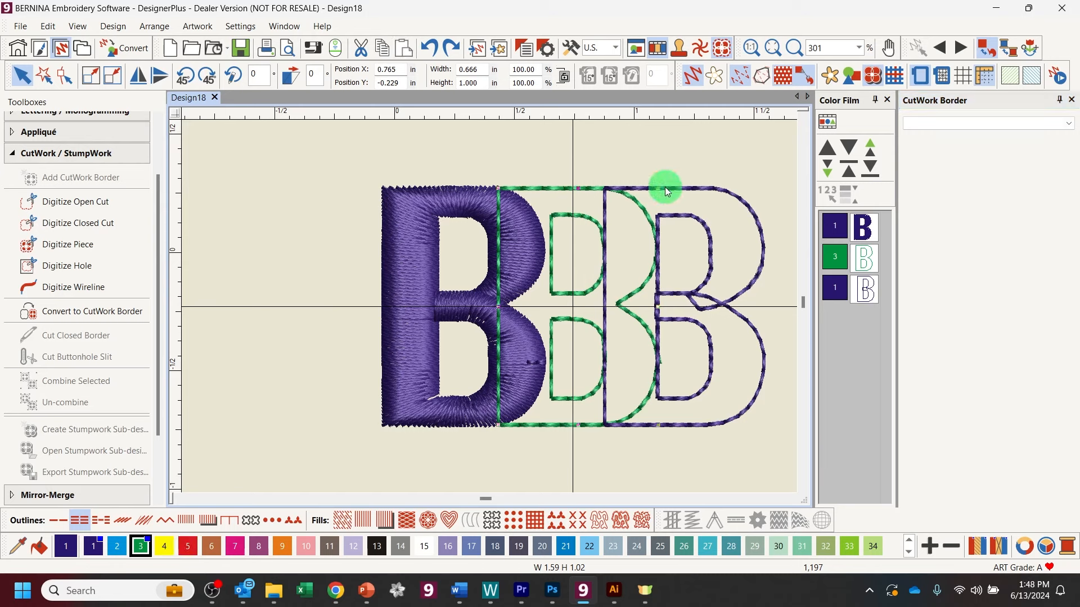
Delete the broken-apart purple outline B and all green outlines, keeping only the filled B.
key(Delete)
click(634, 194)
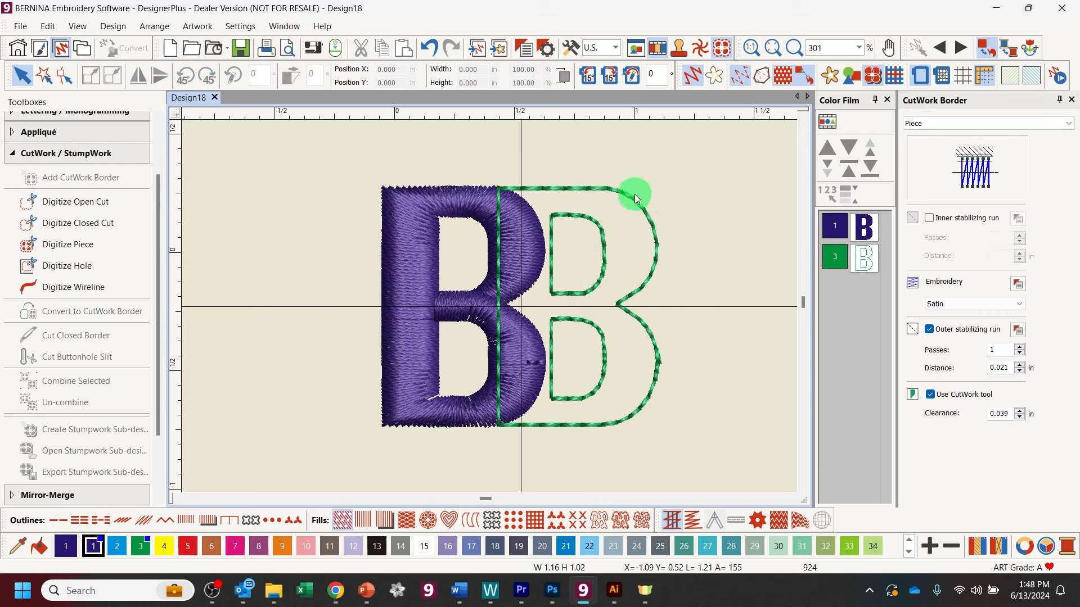
key(Delete)
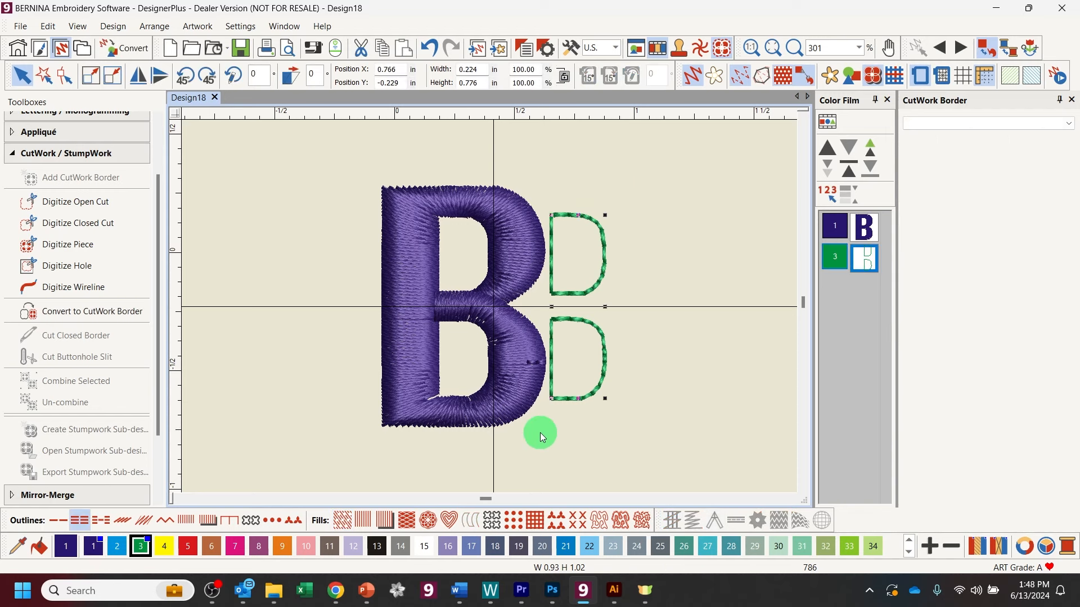
key(Delete)
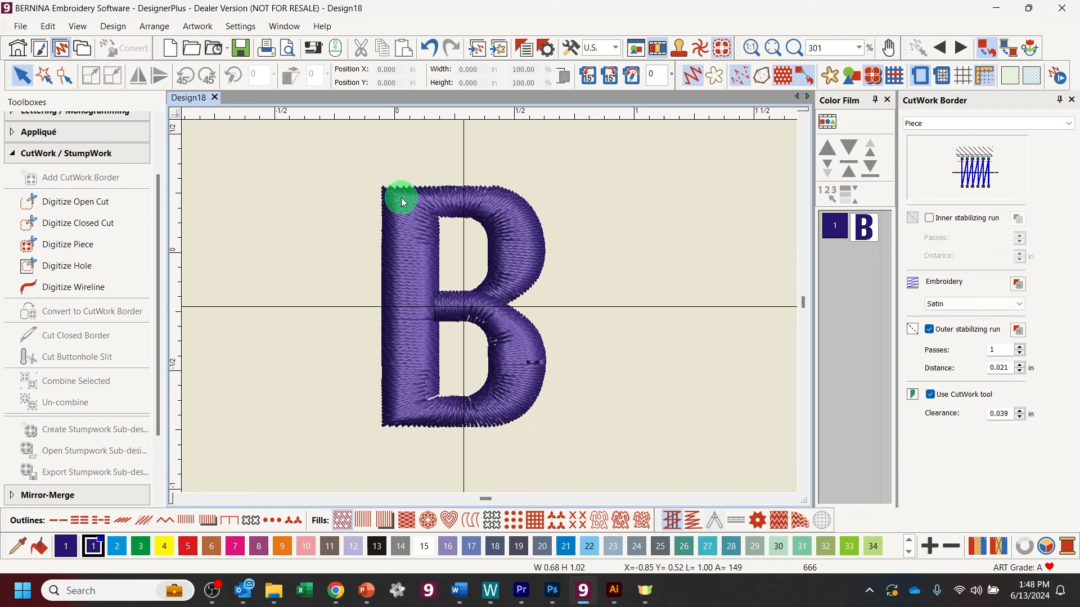
Add individual object outlines to the filled B with Outlines and Offsets, using type Satin Line and color 3 BERNINA.
click(408, 217)
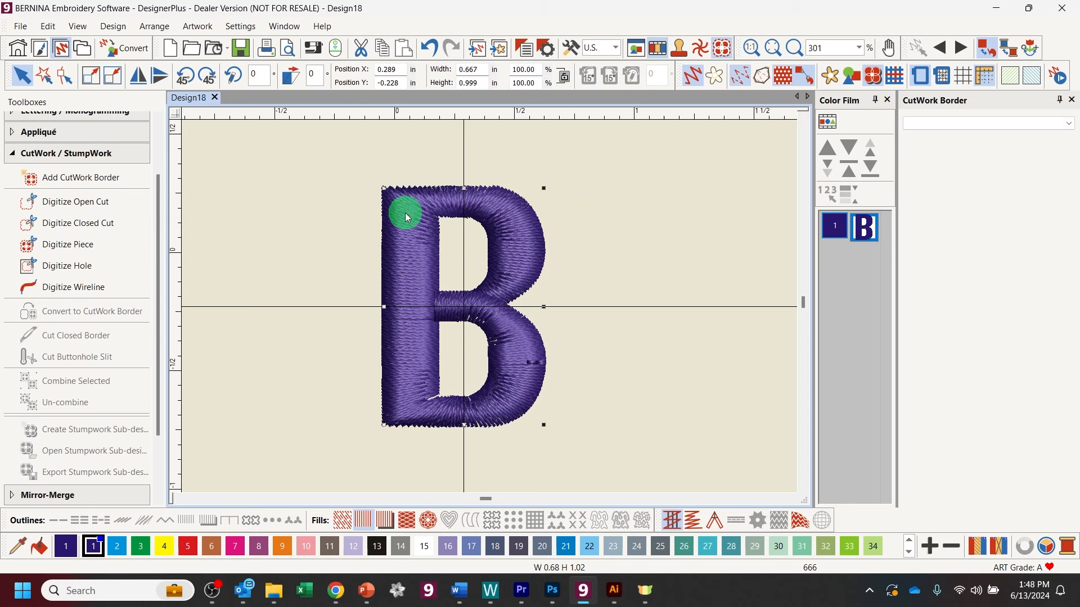
click(68, 271)
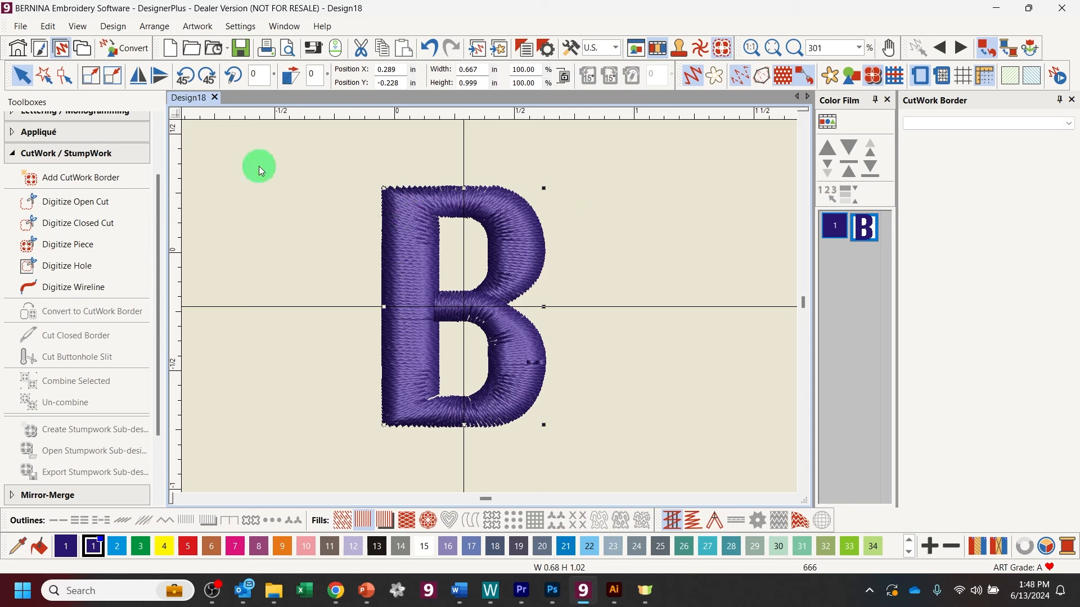
scroll(60, 145, up, 3)
click(20, 122)
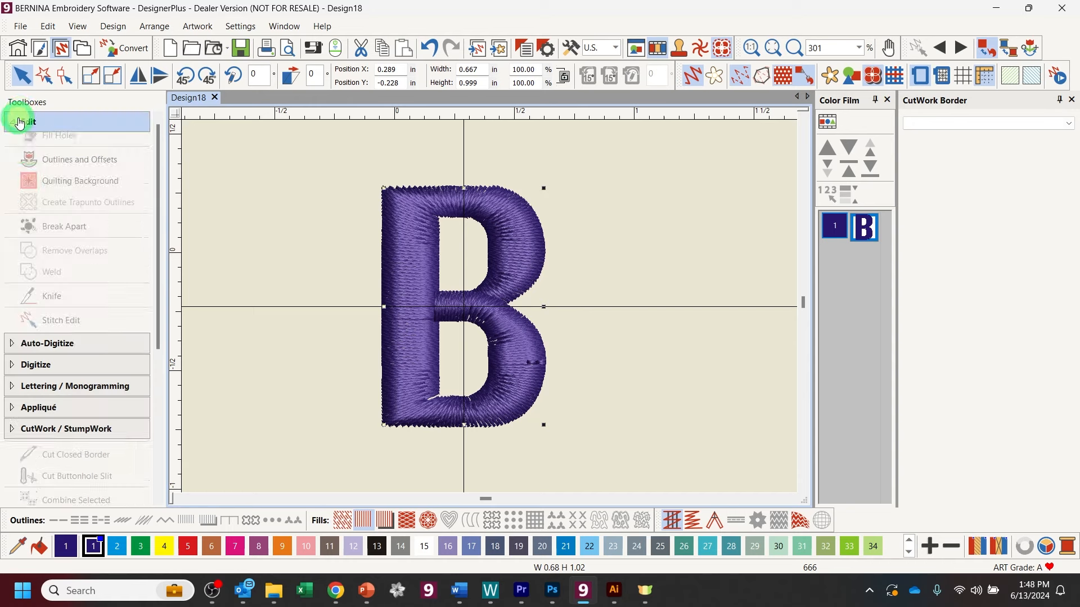
click(39, 366)
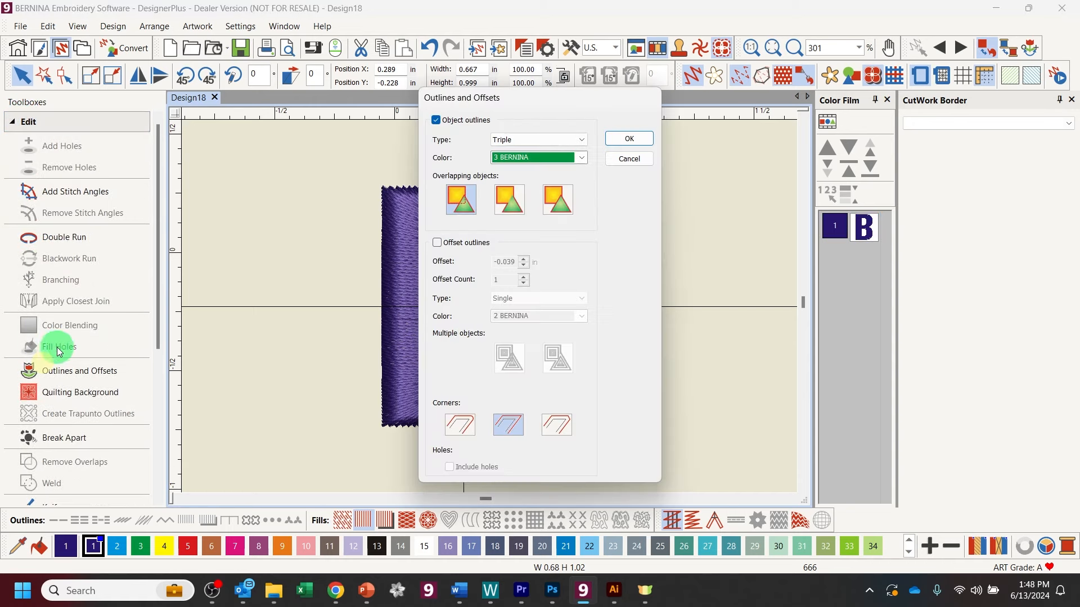
click(548, 136)
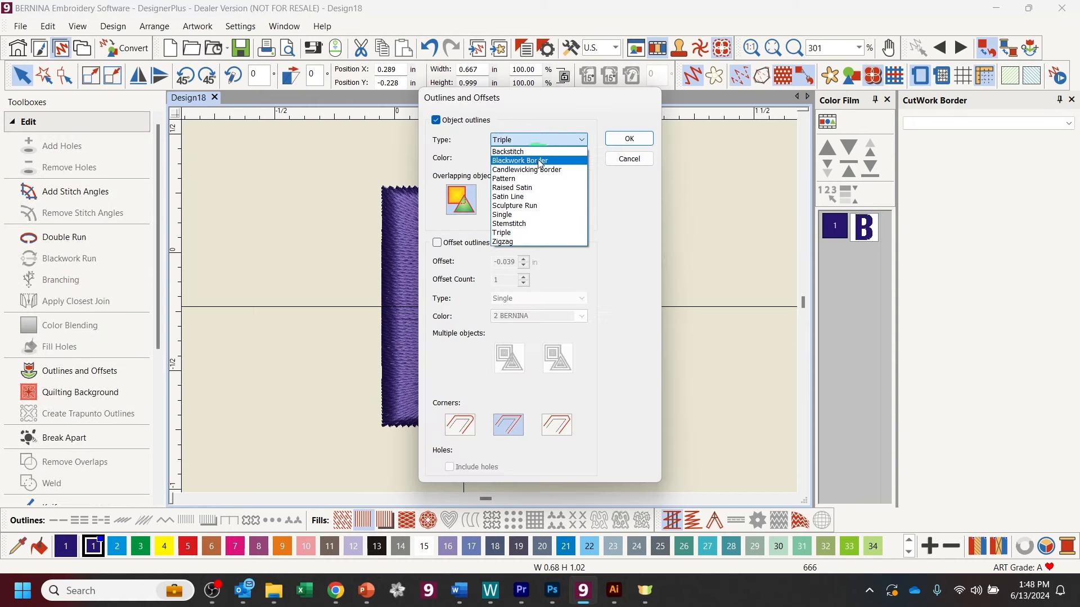
click(533, 197)
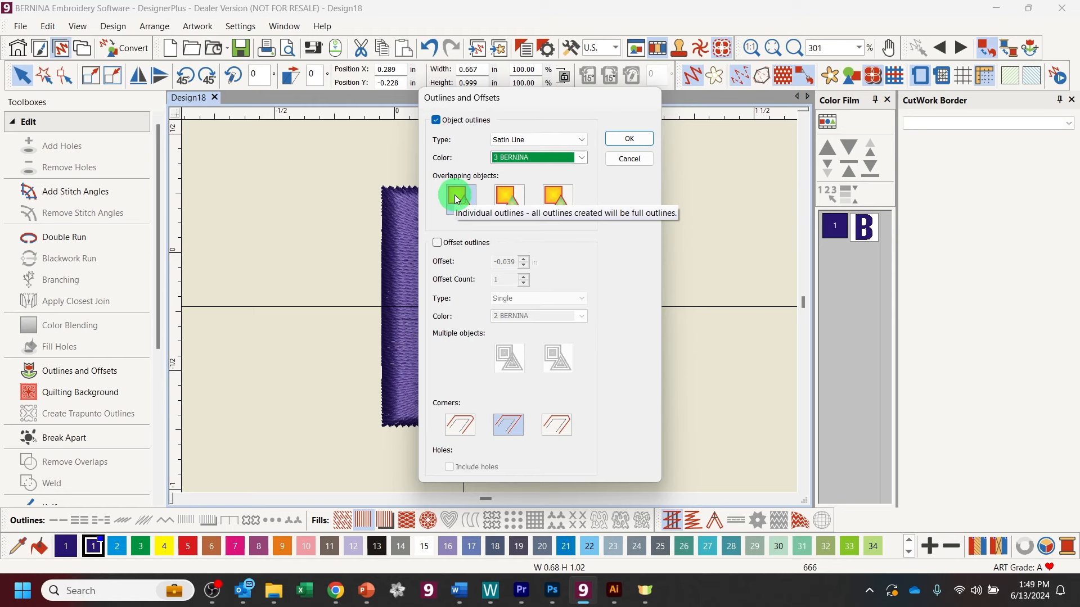
click(630, 139)
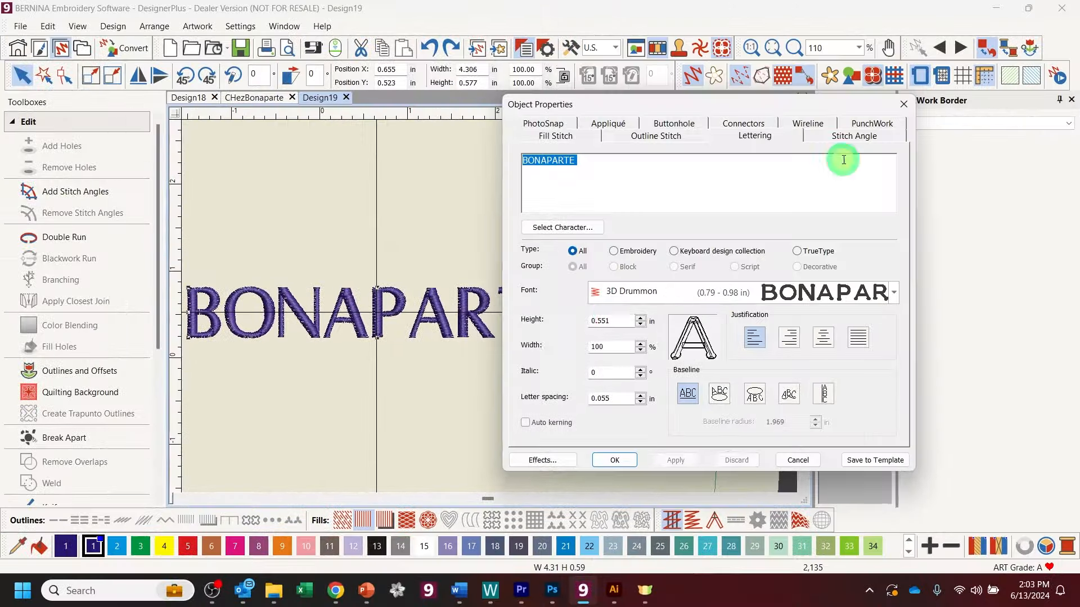
Set the BONAPARTE lettering's height to 0.75 in and recolor it with orange color 9.
double_click(618, 318)
text(0.8)
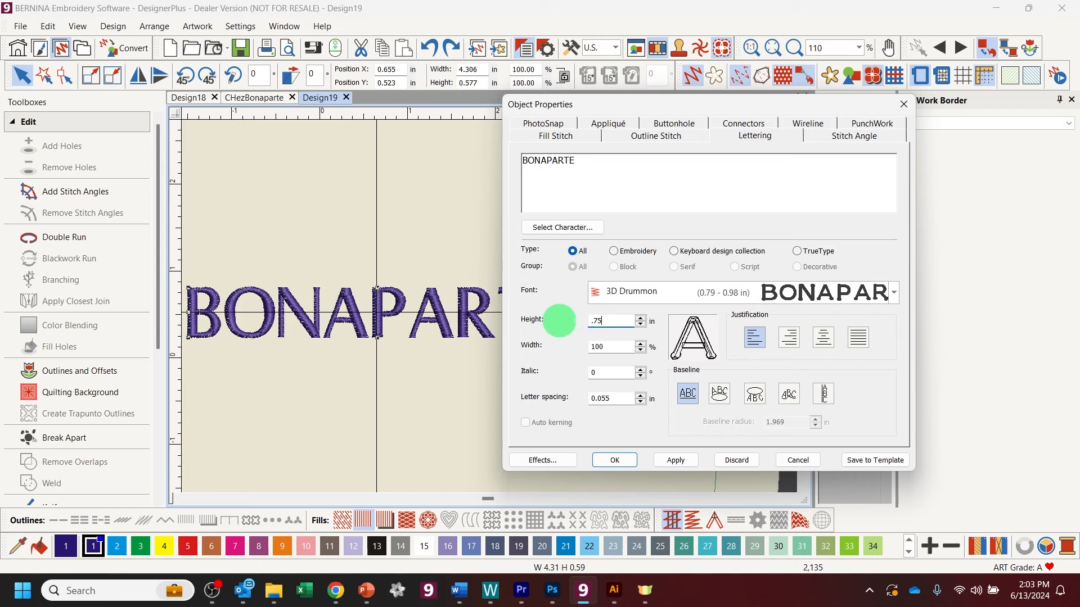
click(605, 460)
click(282, 546)
Add object outlines to the BONAPARTE lettering with Outlines and Offsets, choosing a different outline color.
click(45, 371)
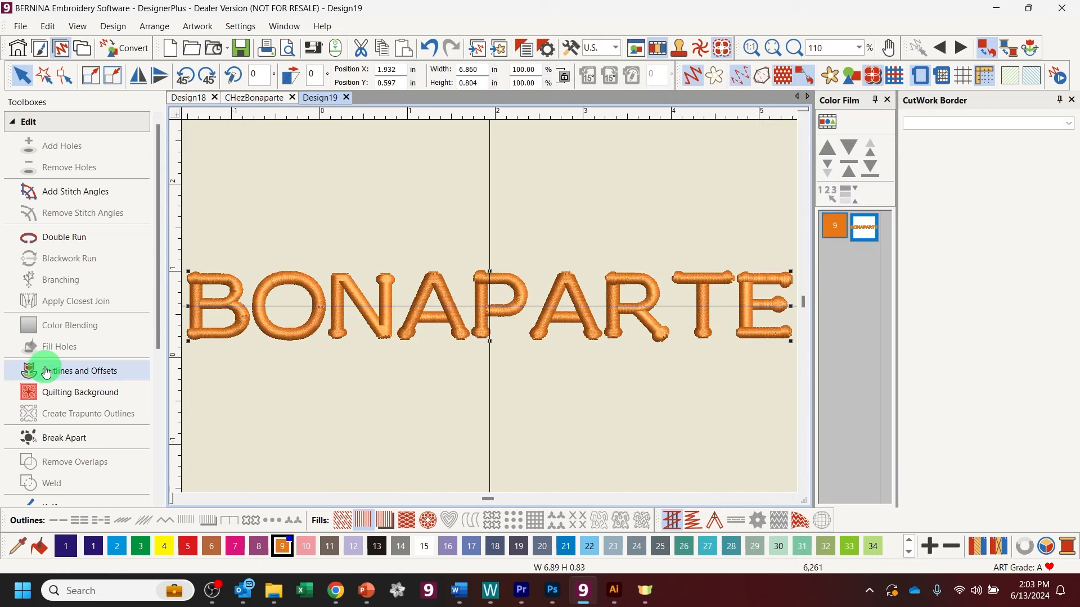
click(581, 158)
click(579, 186)
click(629, 138)
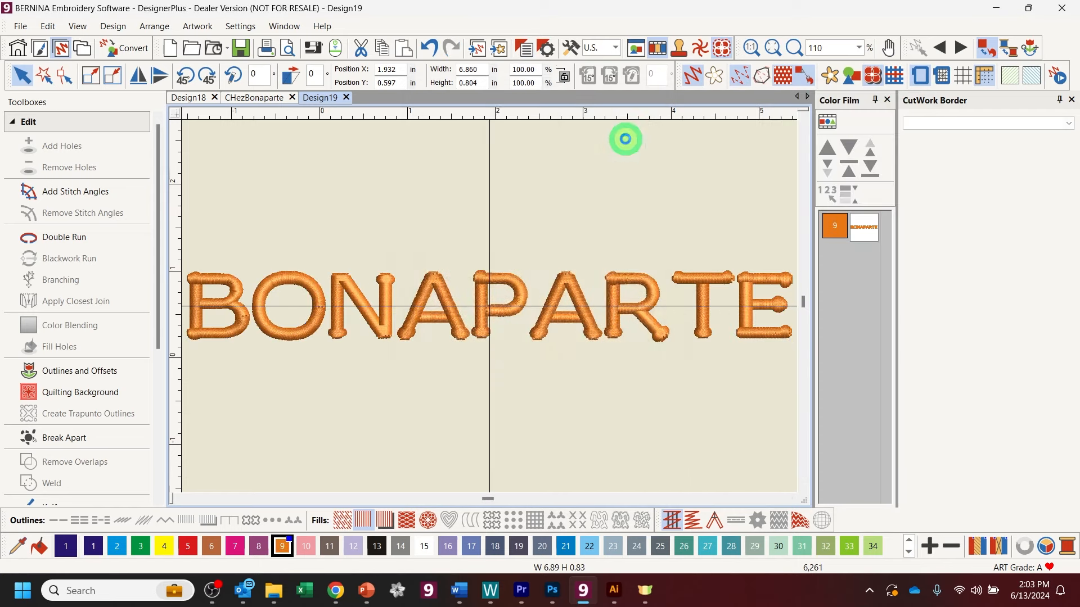
click(794, 48)
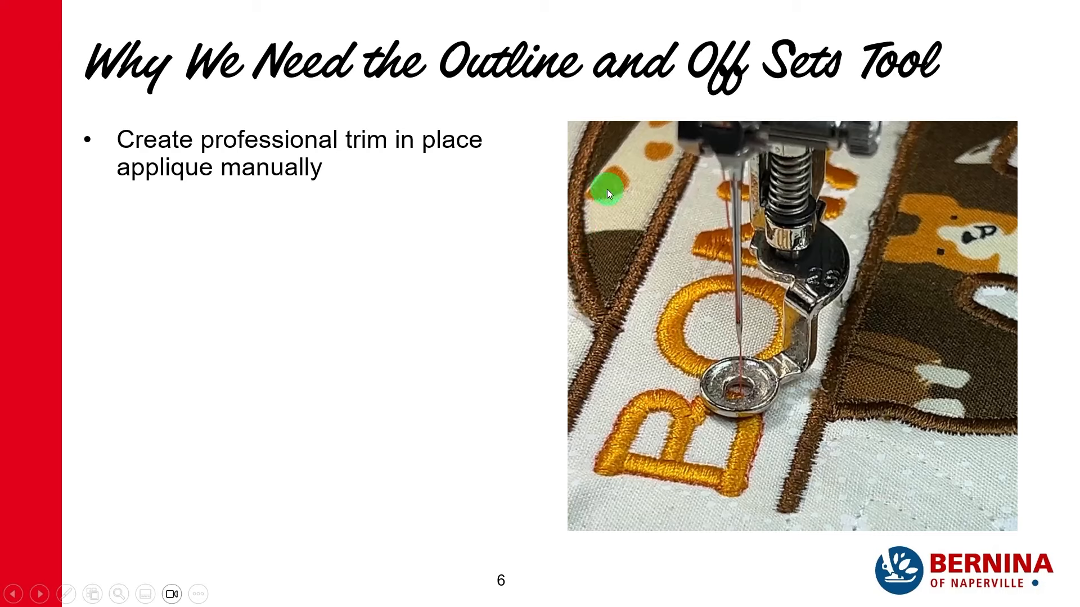
drag(663, 196, 661, 174)
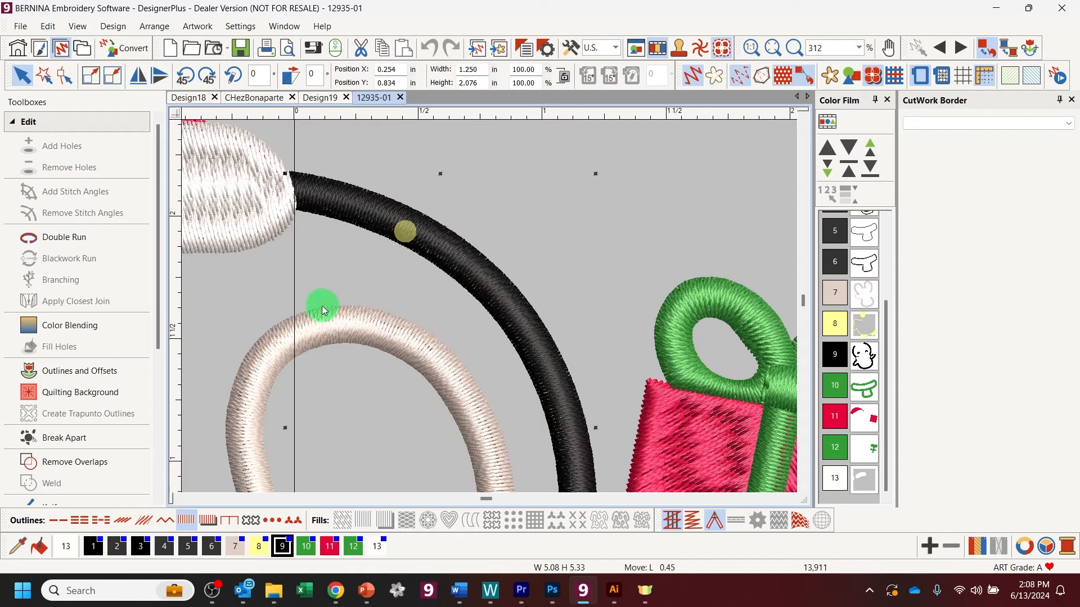
click(396, 242)
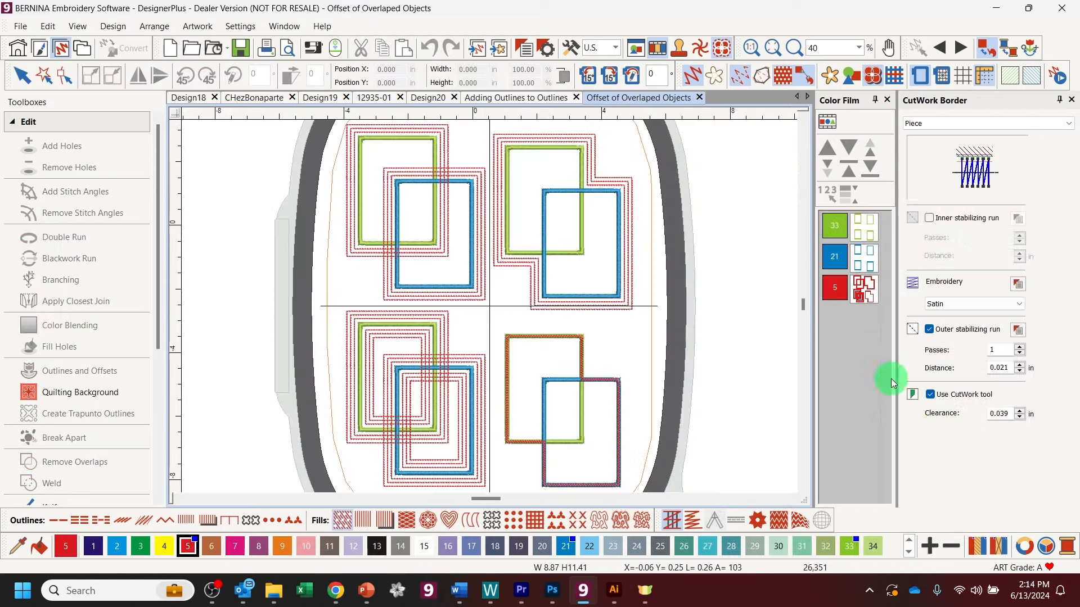
Examine the outline around the lower-right pair of overlapping green and blue rectangles in the Offset of Overlaped Objects design.
click(794, 47)
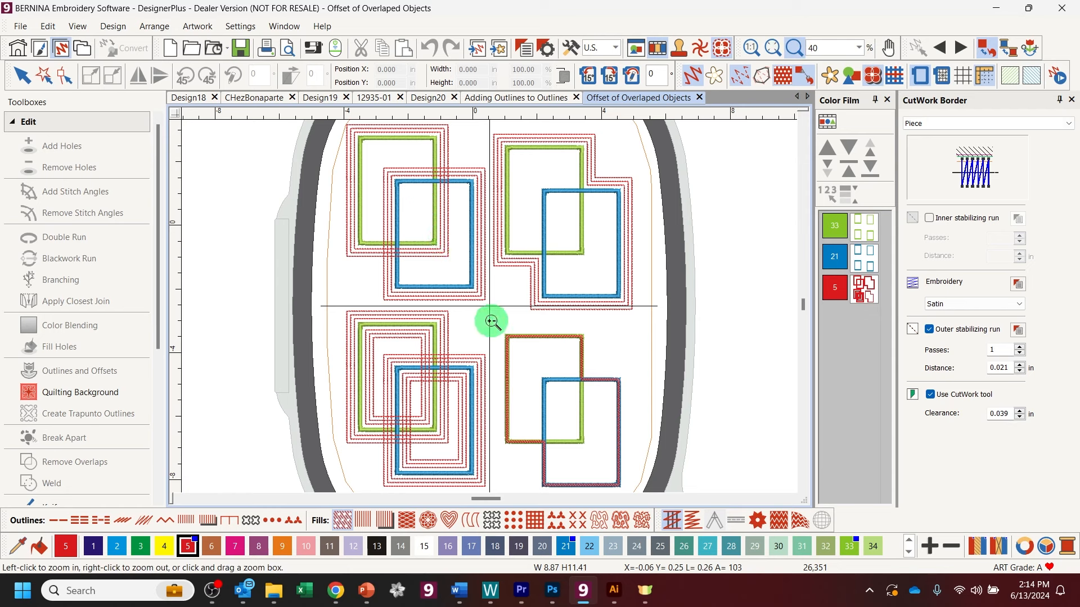
drag(491, 321, 591, 426)
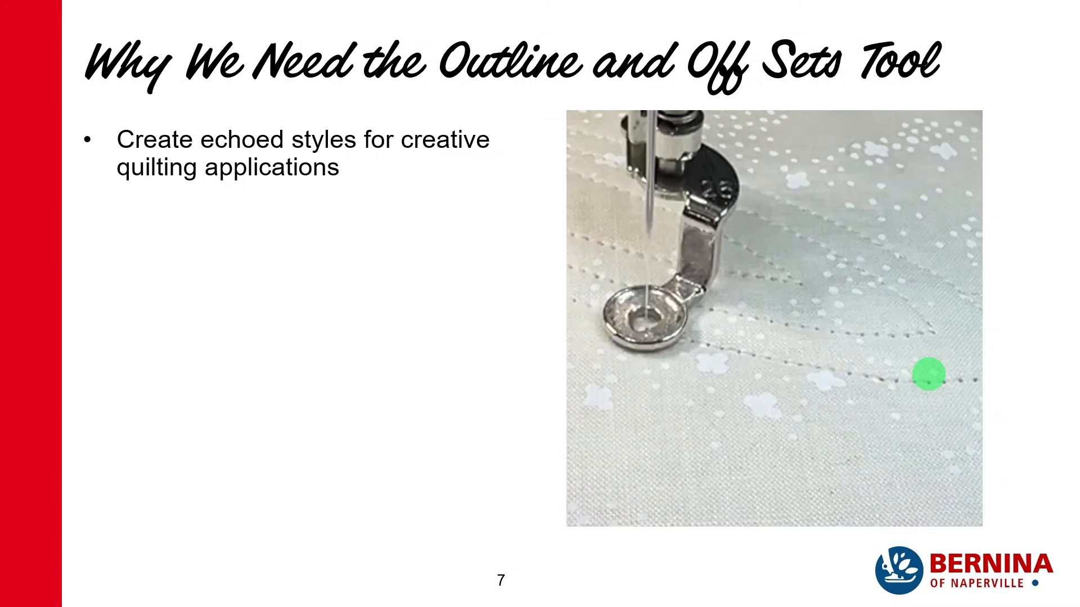
key(Right)
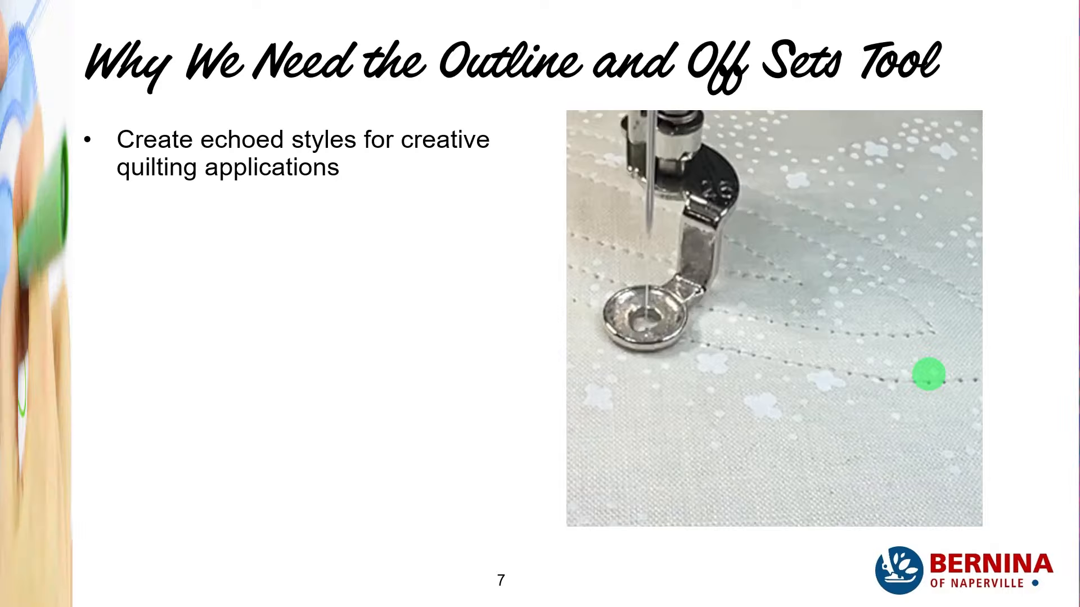
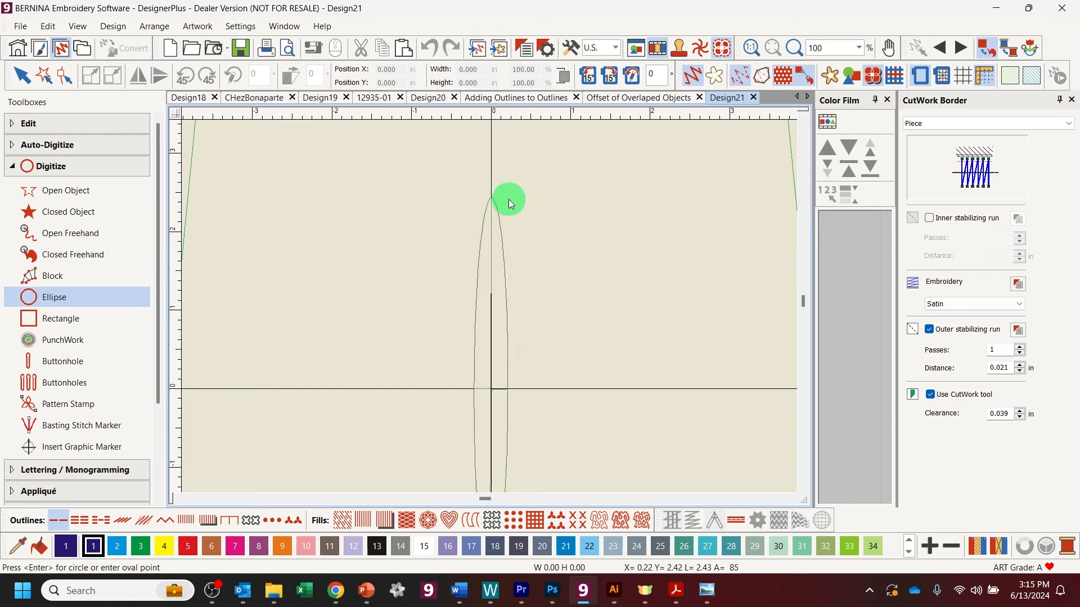
Complete a narrow upright ellipse about 1.30 in wide and 4.87 in high, centered in the hoop.
click(543, 201)
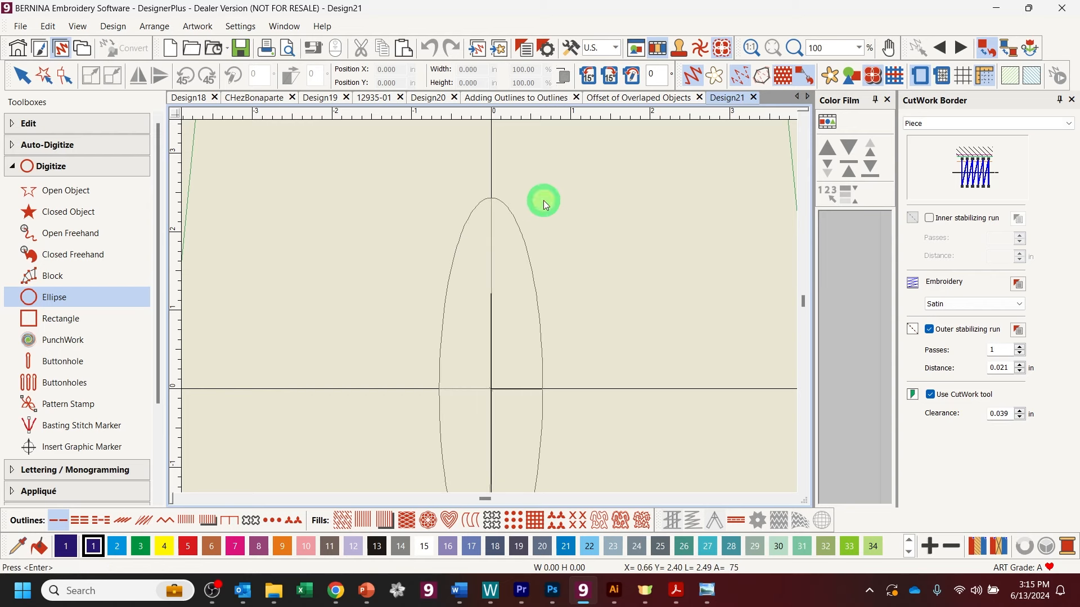
key(Return)
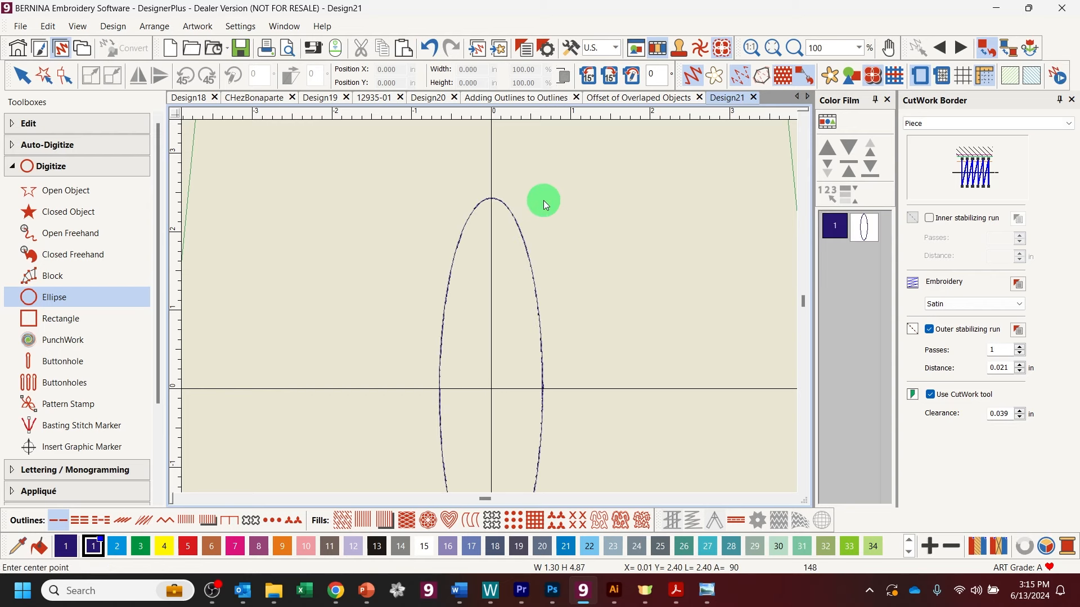
click(859, 47)
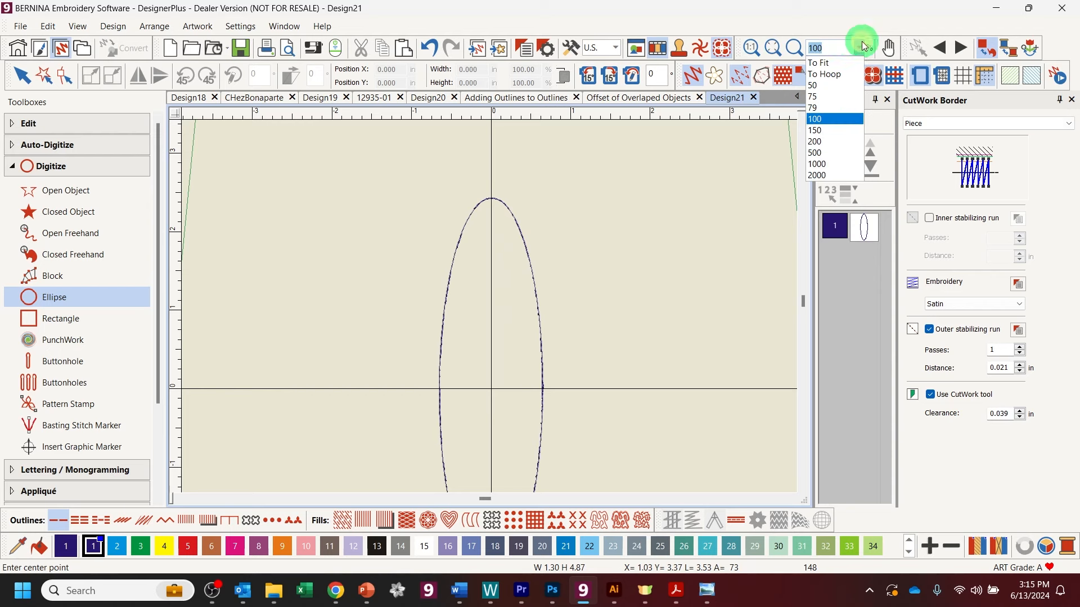
click(849, 73)
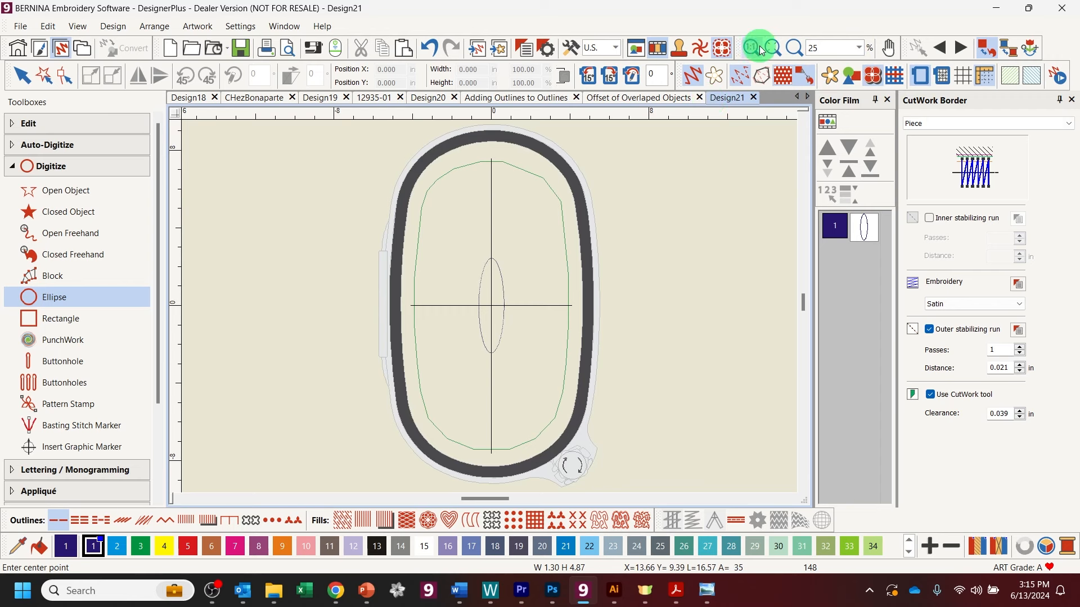
click(793, 48)
drag(422, 212, 550, 424)
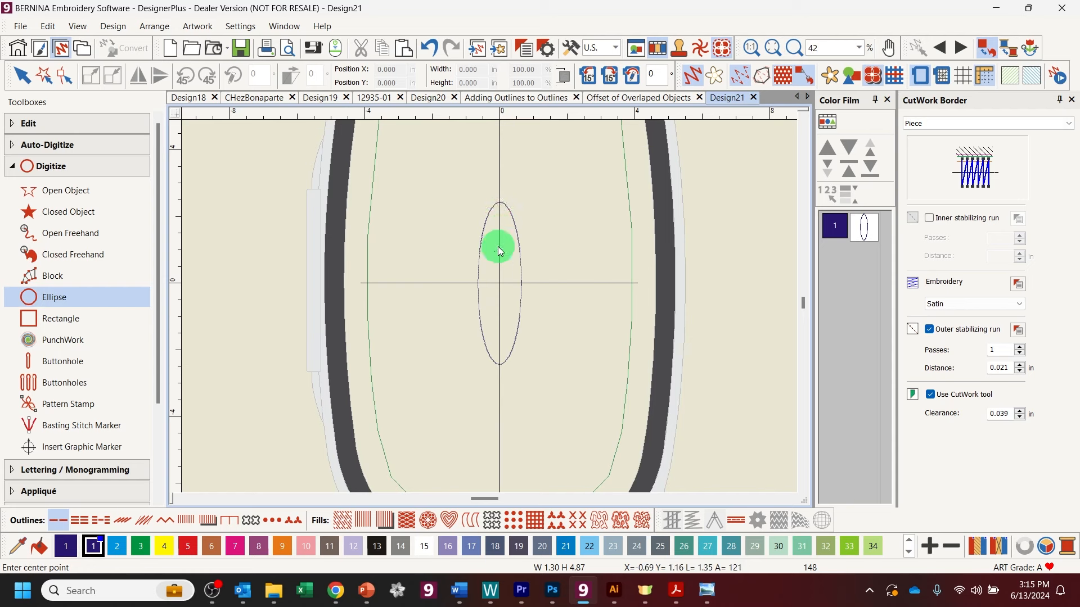
key(Escape)
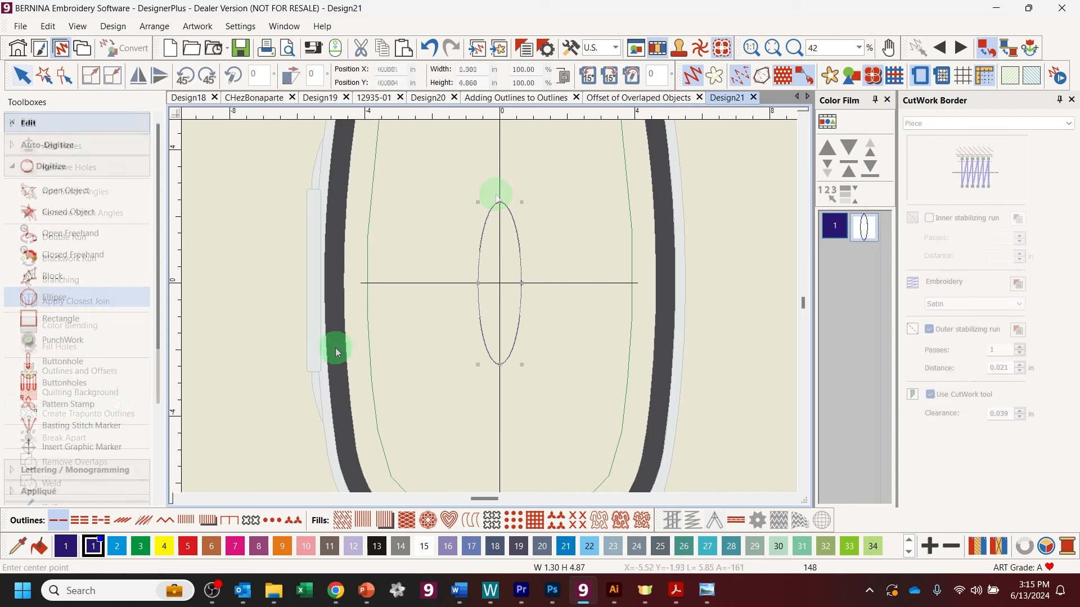
Start Outlines and Offsets for the ellipse, with object outlines off and offset outlines on in color 1 BERNINA.
click(500, 203)
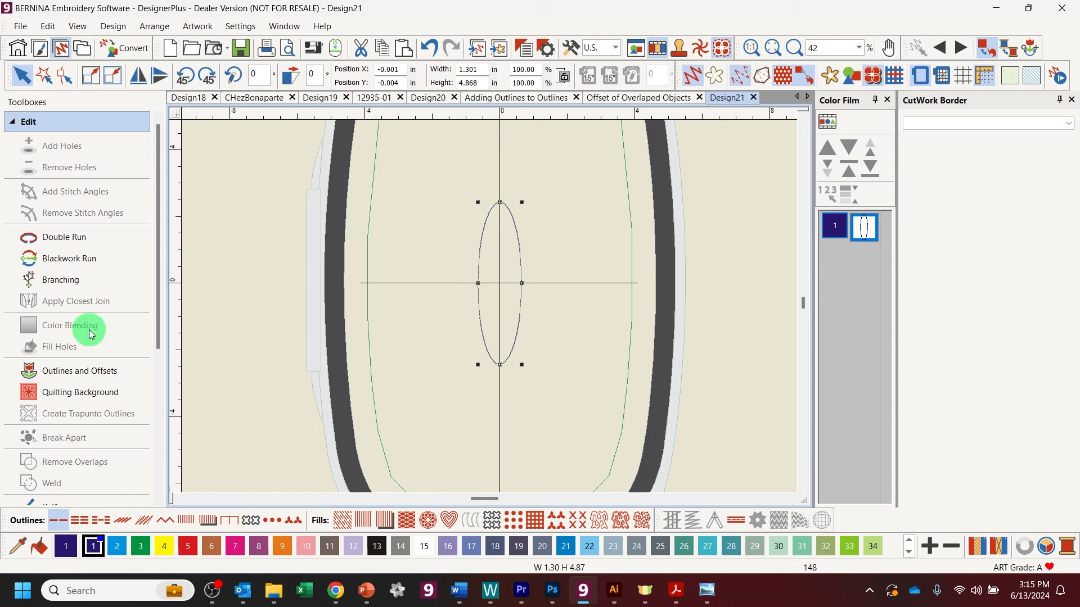
click(70, 372)
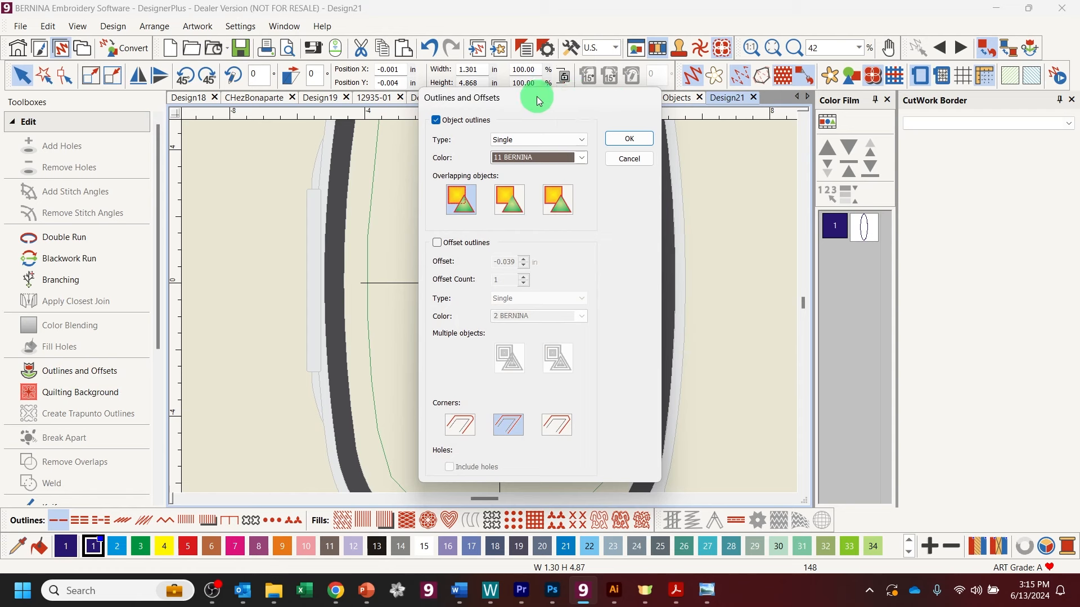
click(436, 123)
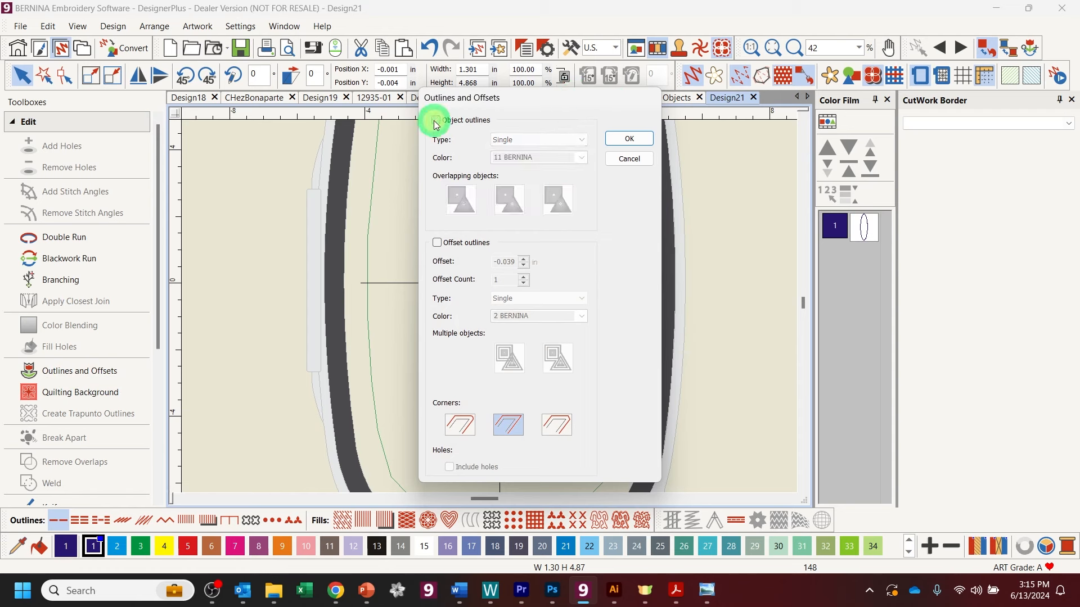
click(449, 246)
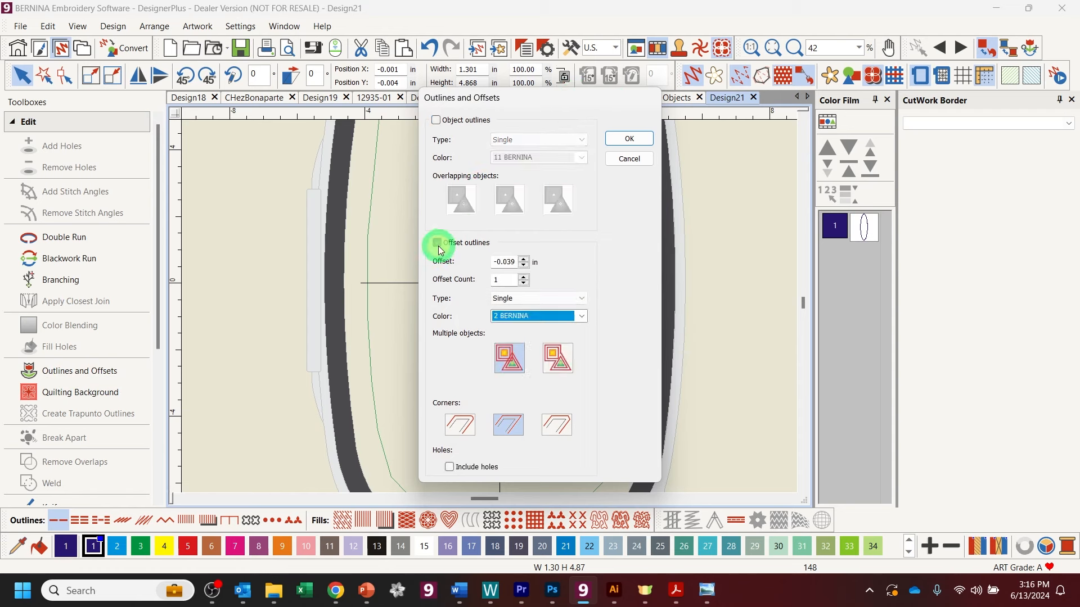
click(580, 316)
drag(581, 341, 579, 333)
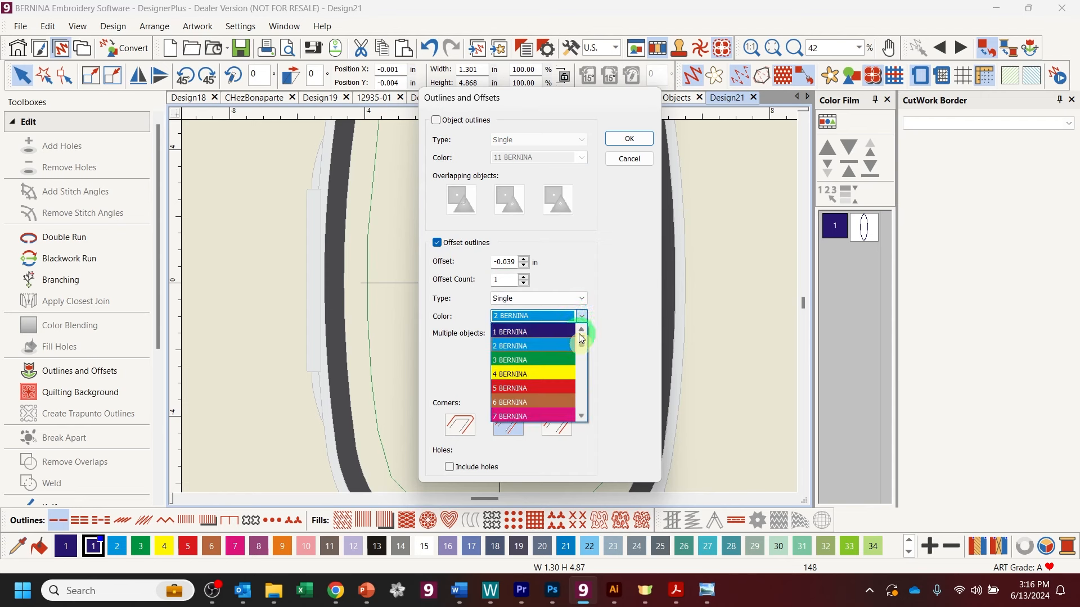
click(554, 330)
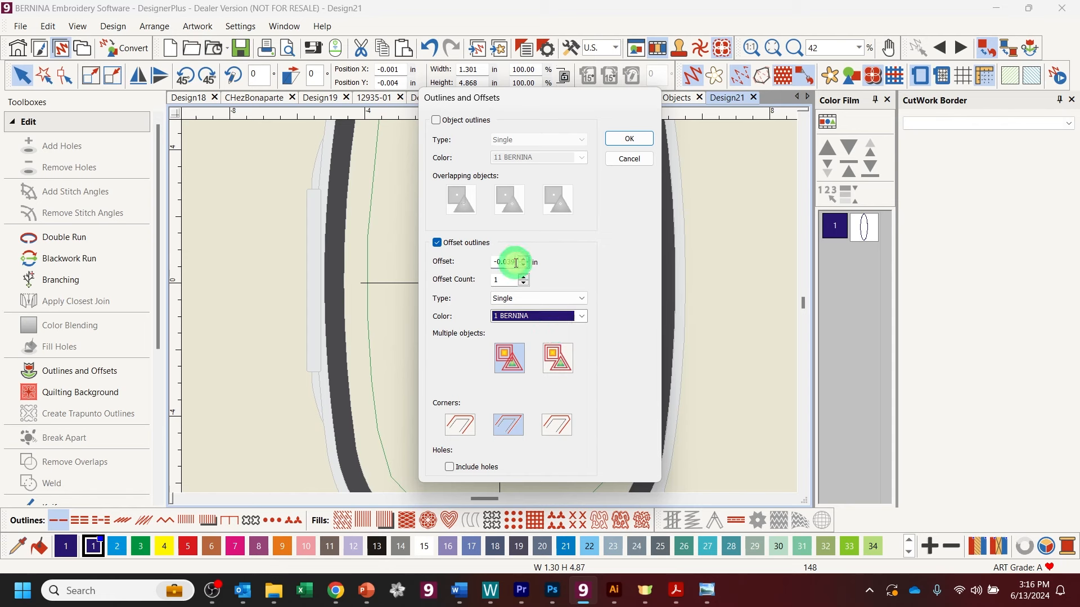
Create the ellipse's inner echoes with an offset of -4 mm, an offset count of 2 and type Single.
drag(515, 262, 486, 268)
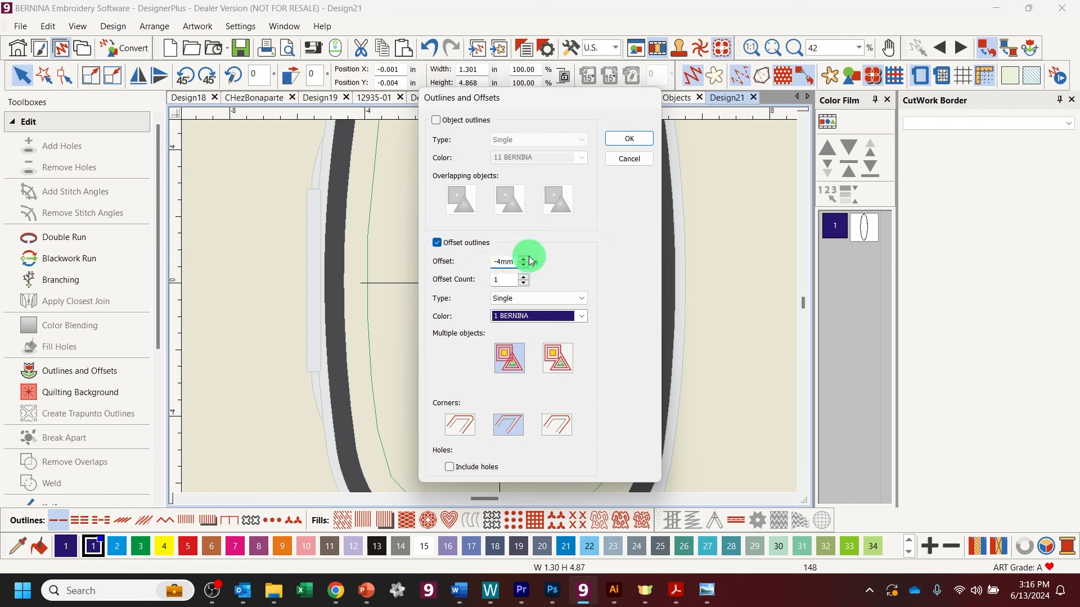
click(507, 279)
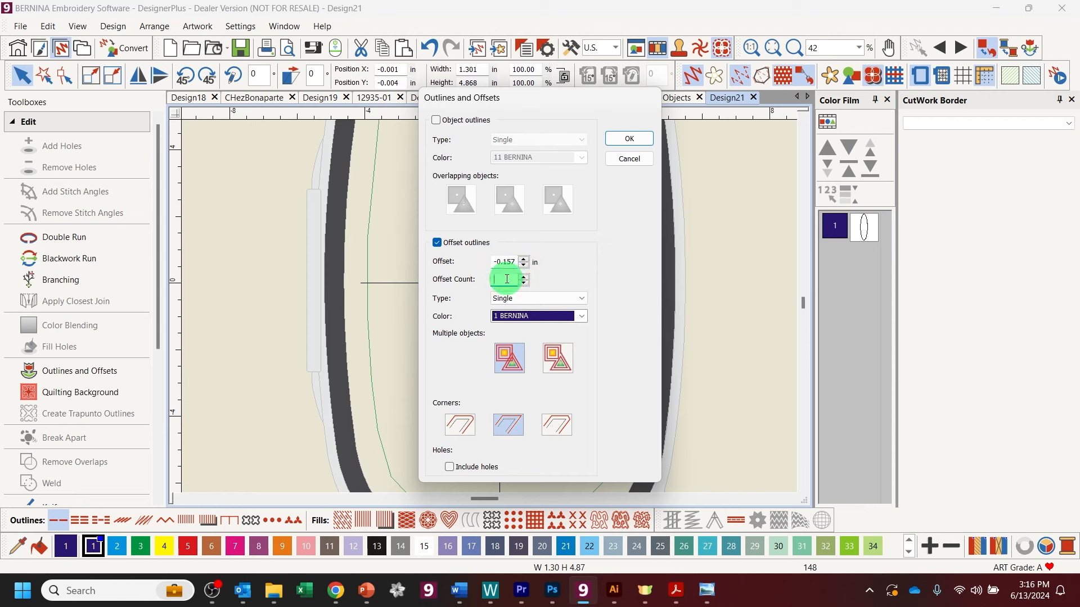
click(513, 300)
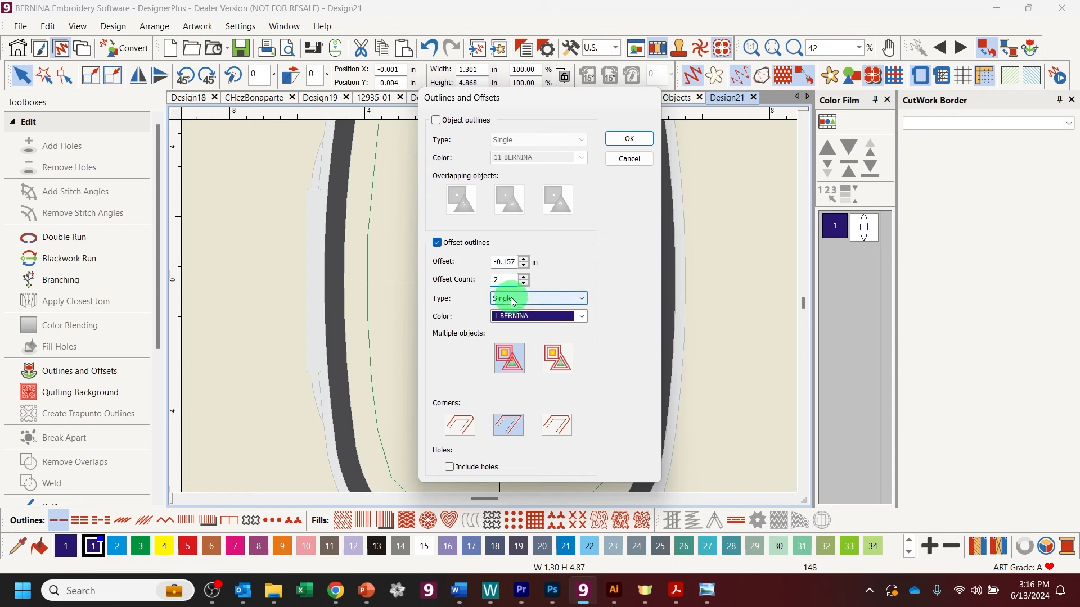
click(510, 437)
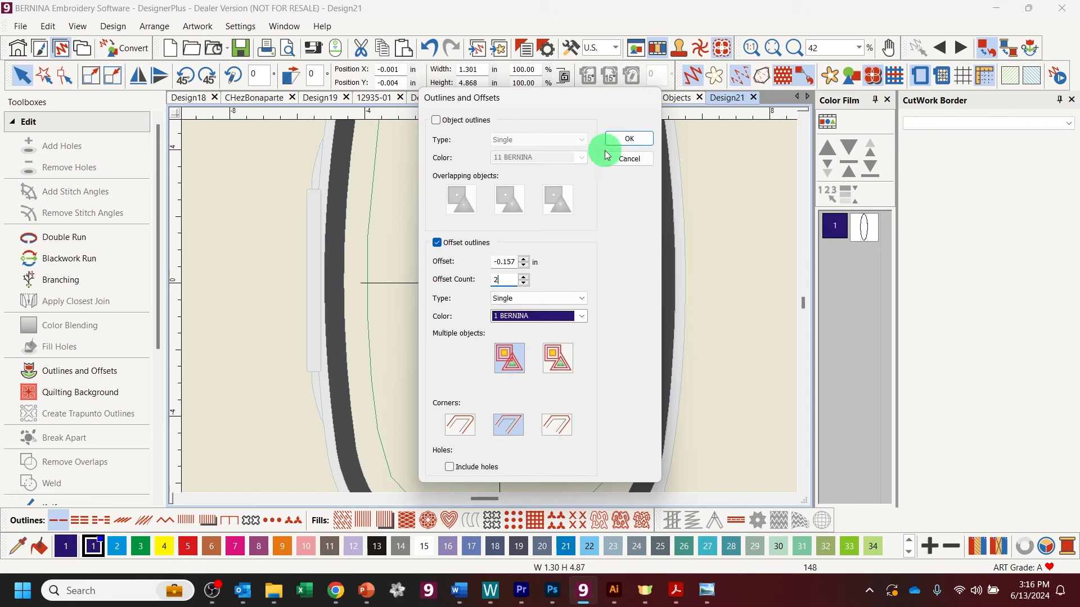
click(625, 140)
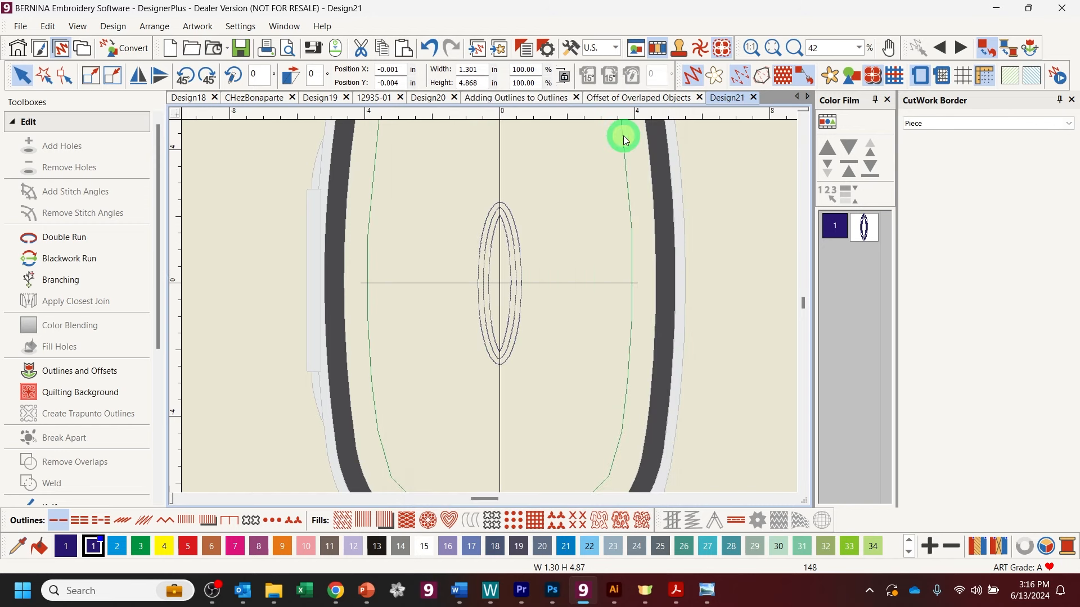
click(411, 389)
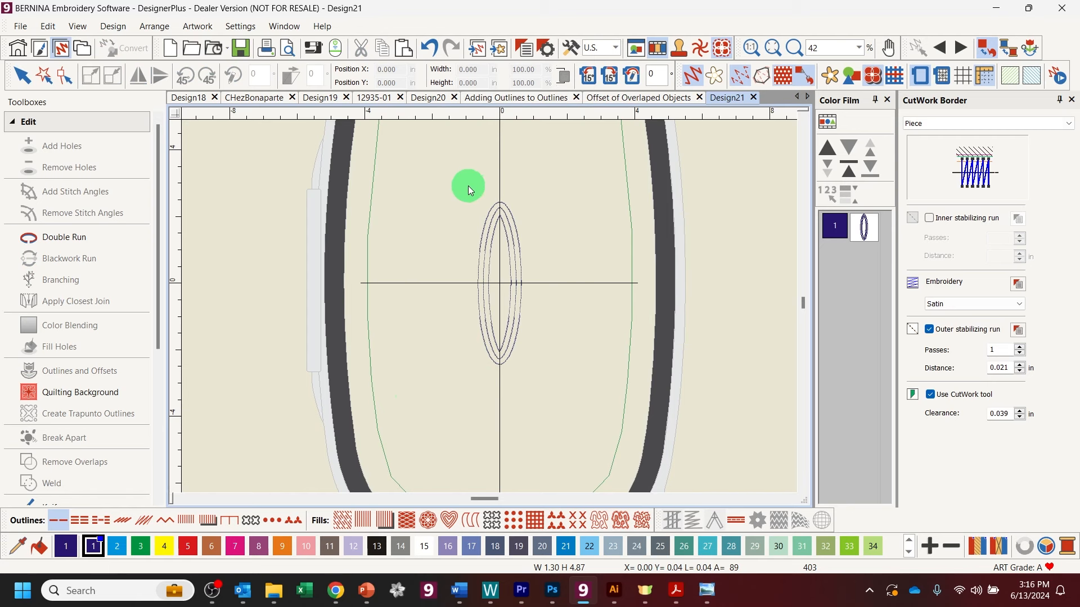
Select all three nested ellipses and align them at their bottom edges.
drag(422, 181, 561, 403)
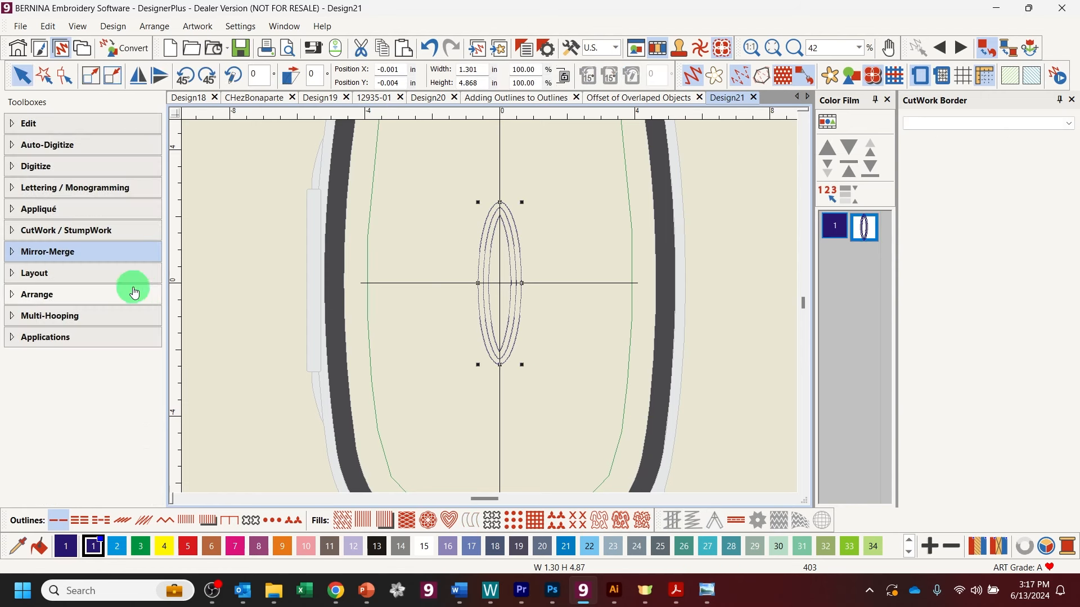
click(15, 294)
key(h)
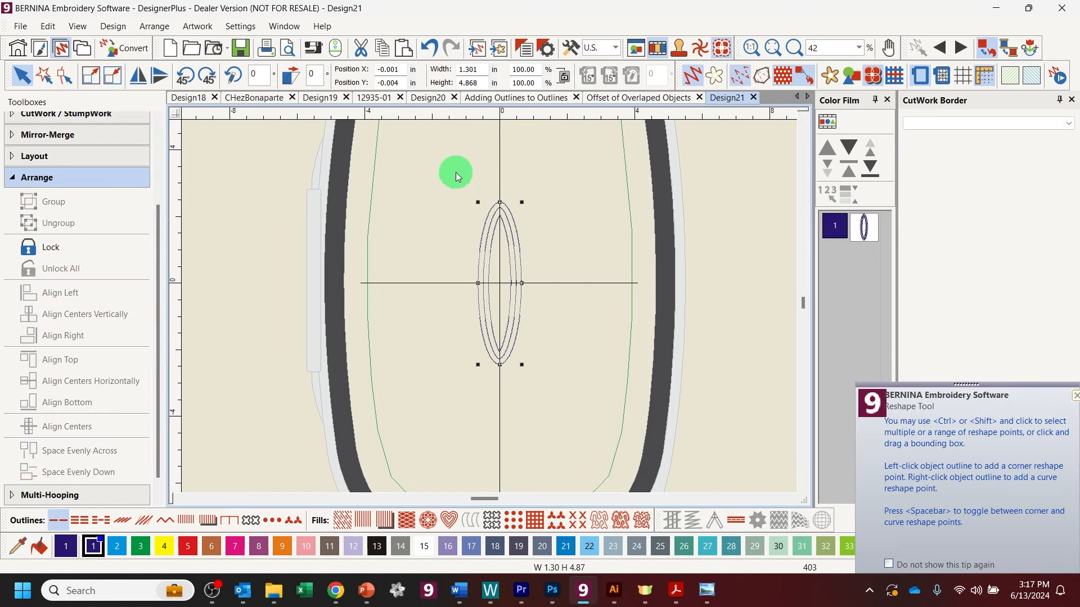
click(442, 168)
key(ctrl+a)
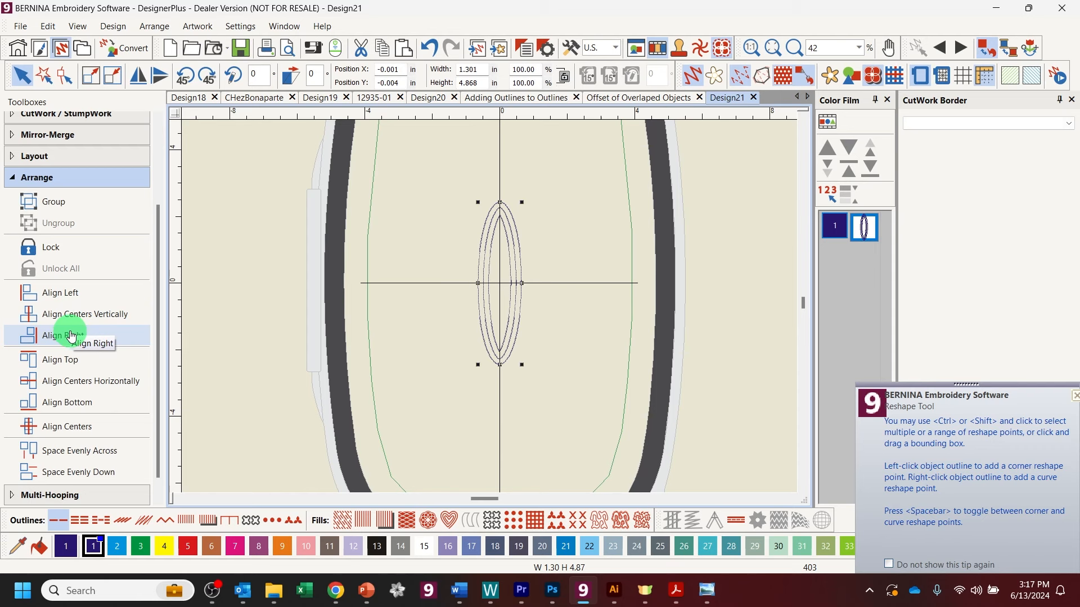
click(70, 410)
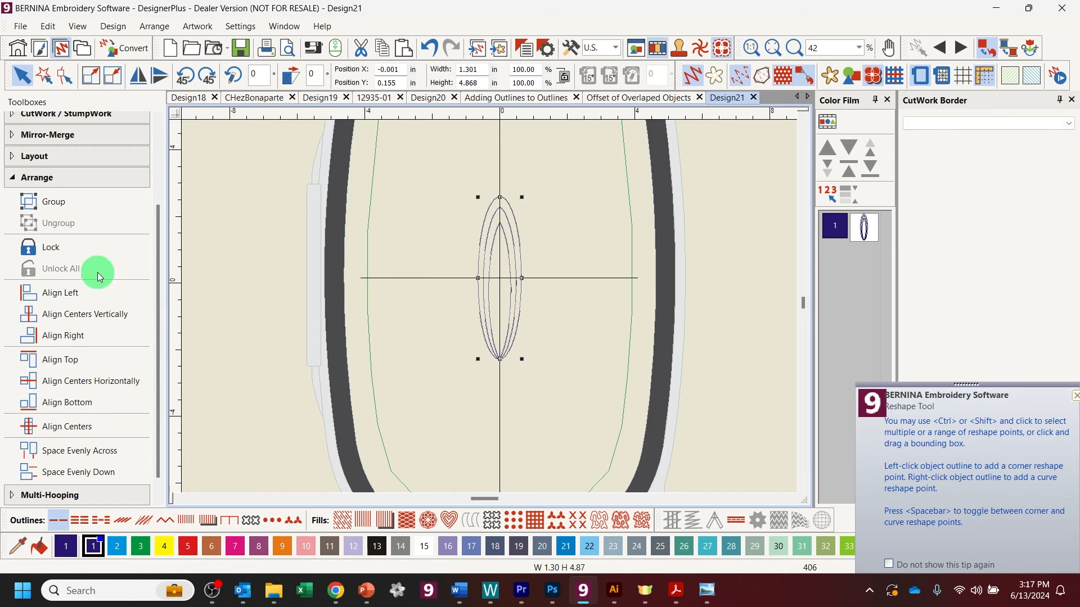
Make a six-petal Wreath from the nested ellipses, placing its center at their shared bottom point.
click(11, 179)
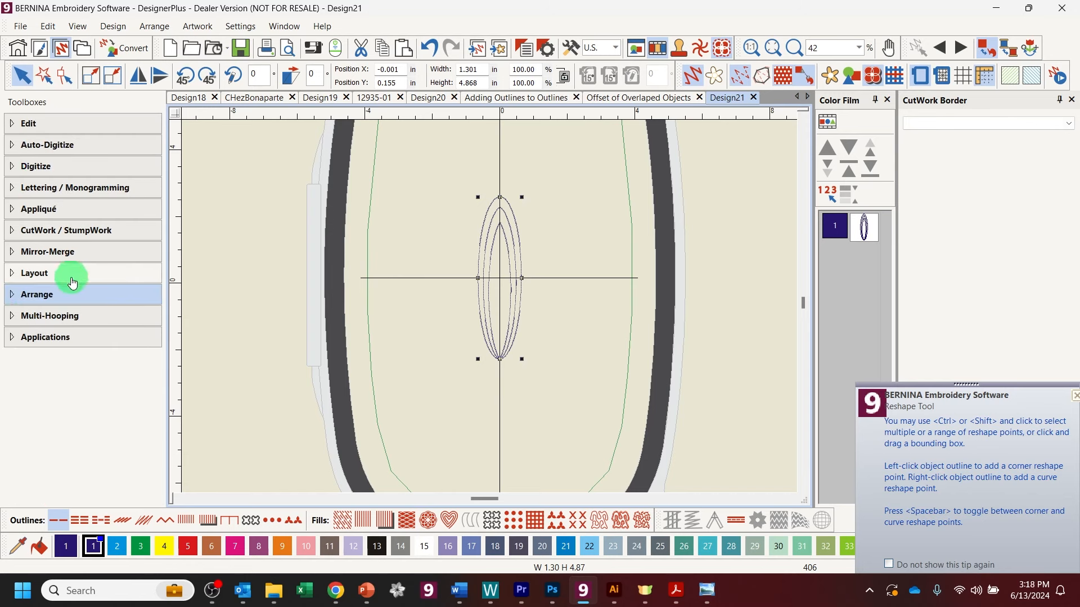
click(63, 258)
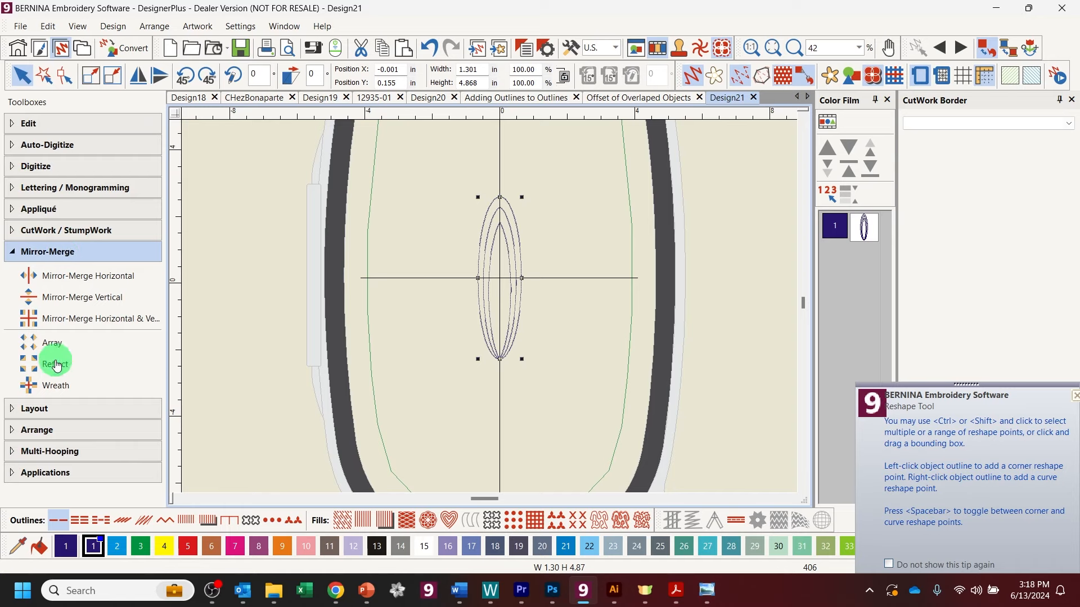
click(55, 385)
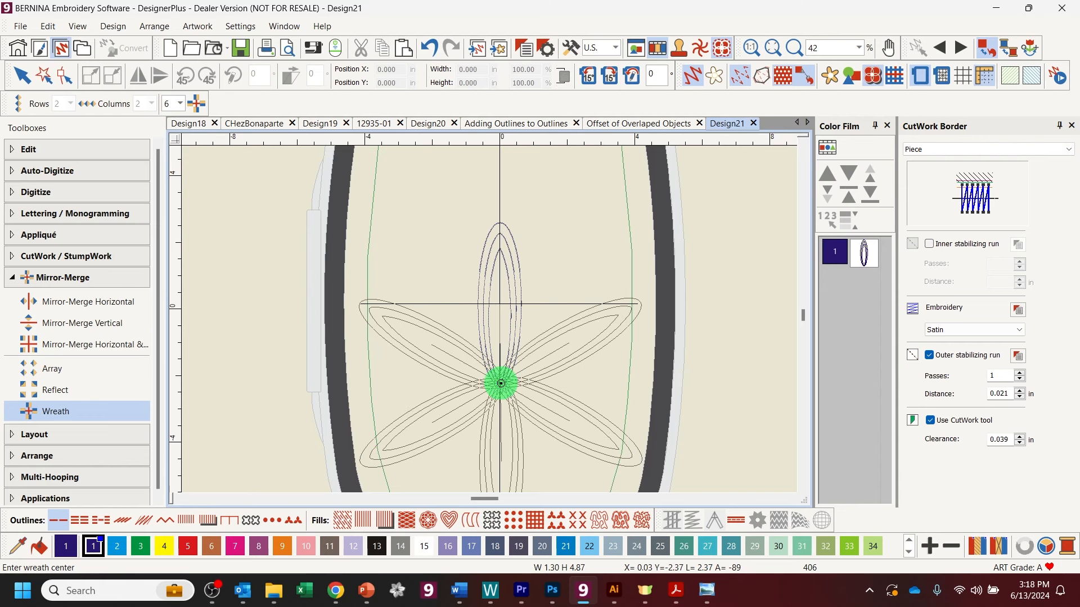
click(500, 384)
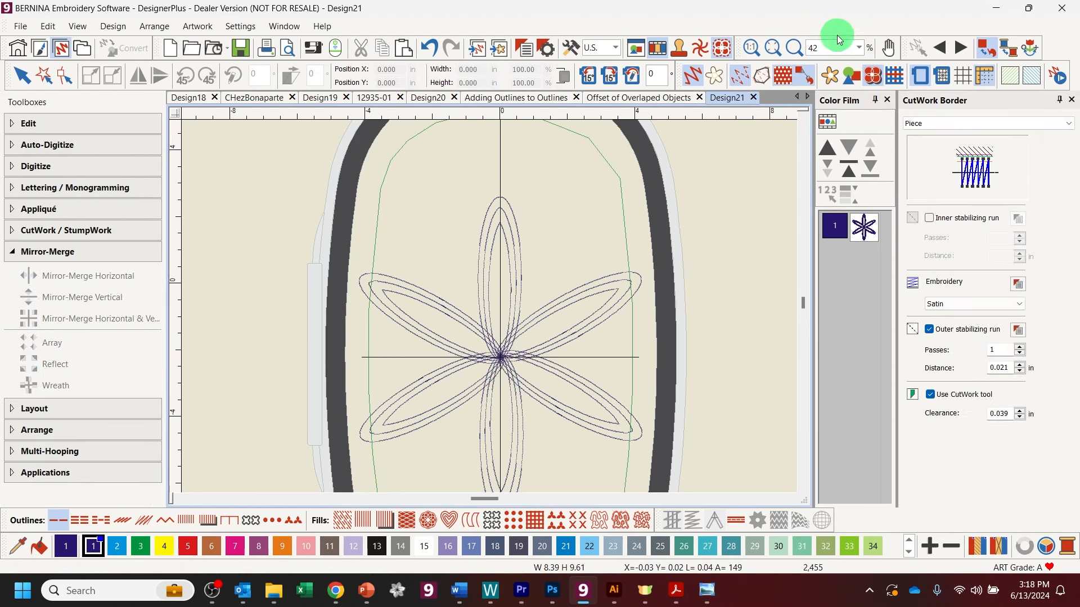
Set the hoop to BERNINA Jumbo Hoop, 256 x 400 with foot #26, and turn off centering at start needle position.
right_click(917, 74)
click(810, 127)
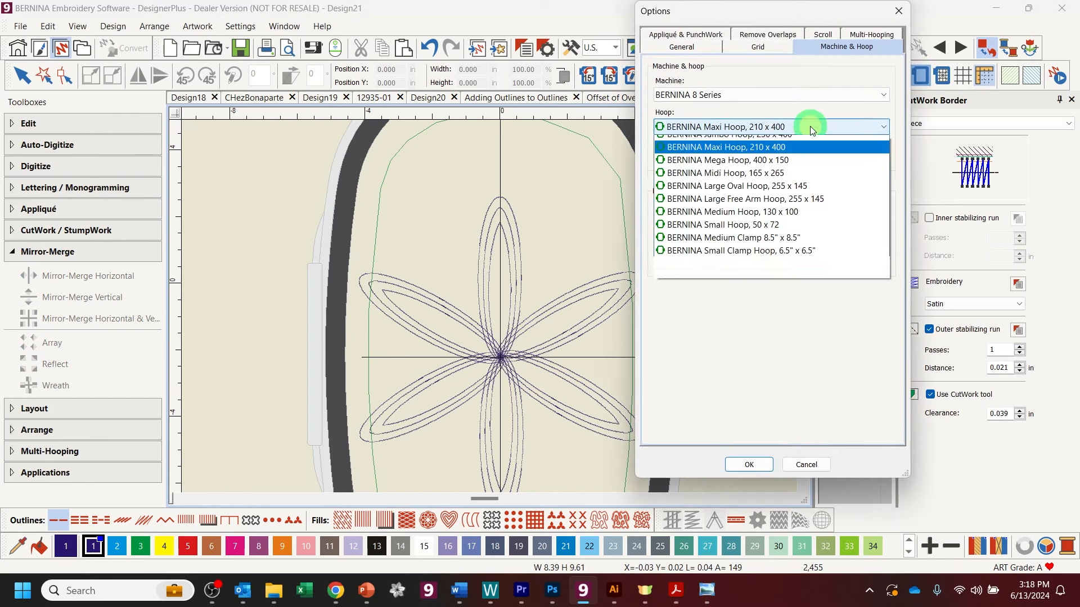
click(806, 144)
click(673, 222)
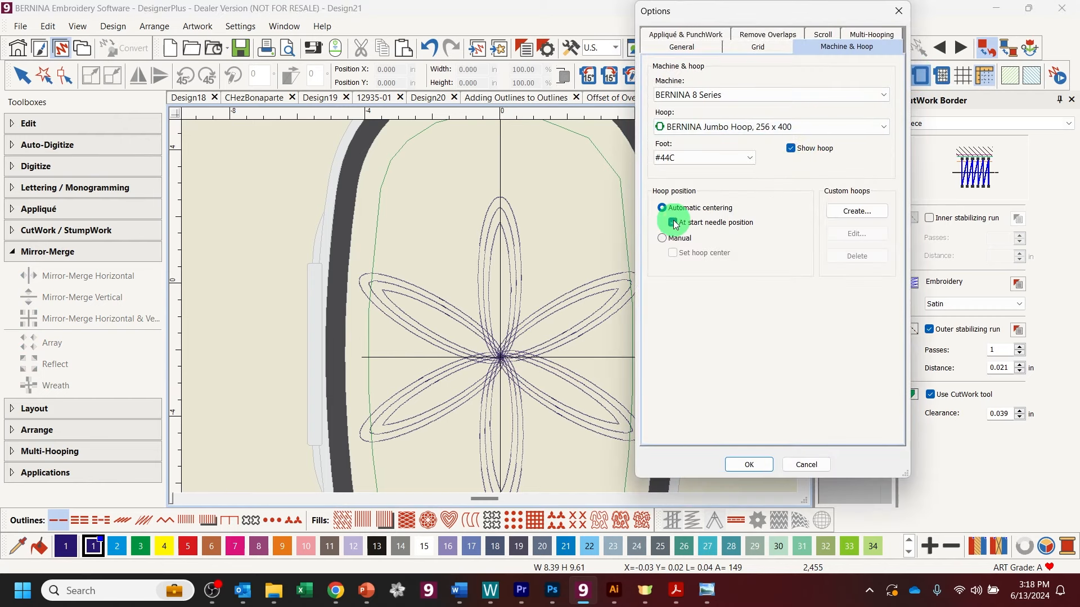
click(668, 160)
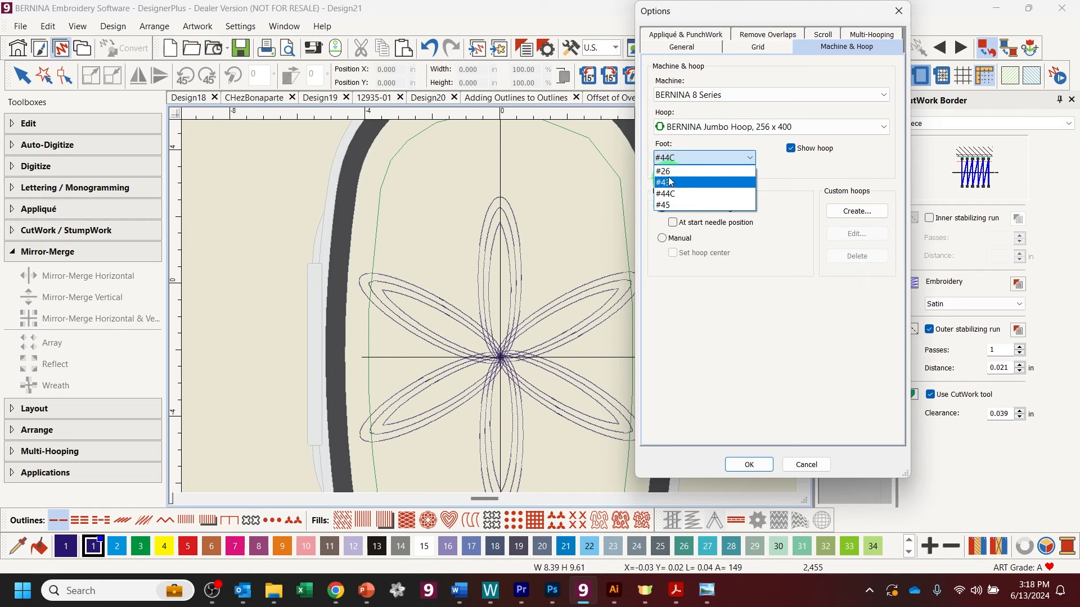
click(670, 172)
click(734, 465)
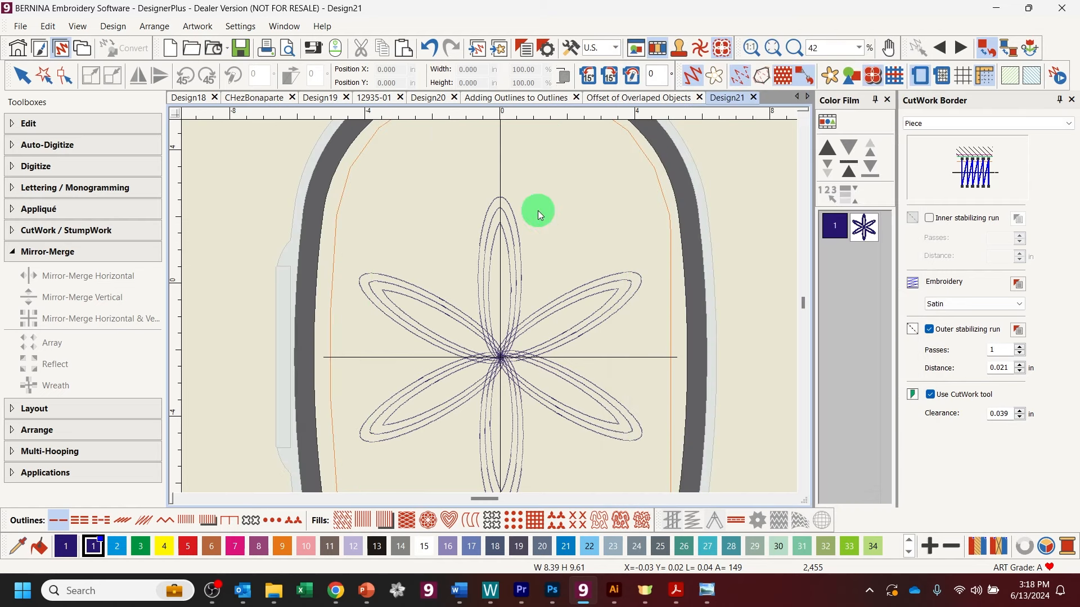
Turn off Artistic View, then hide and show the connectors to examine the jumps between the wreath's petals.
click(693, 82)
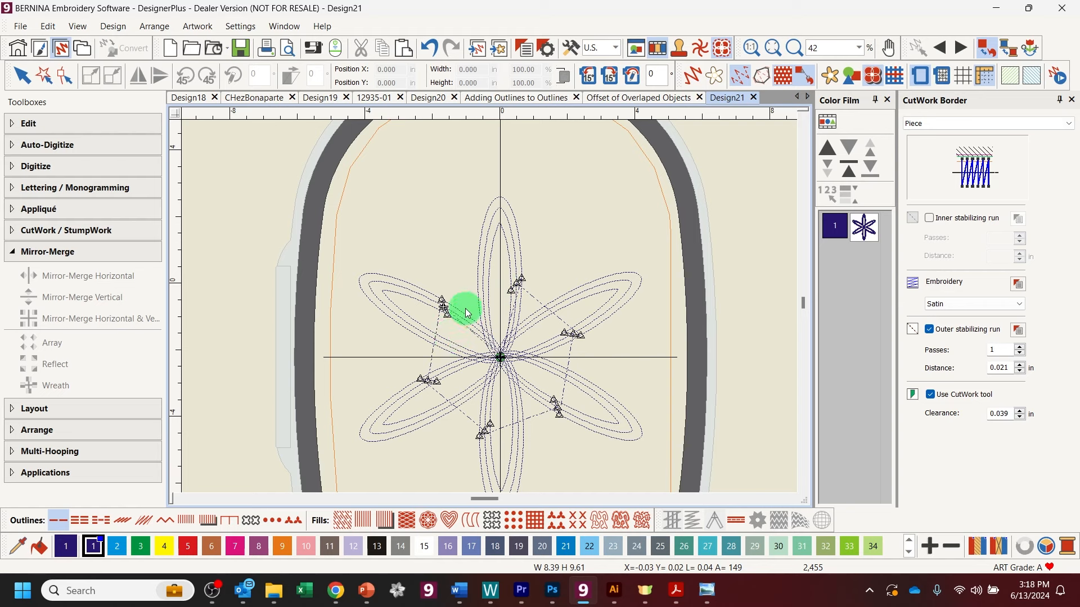
click(804, 79)
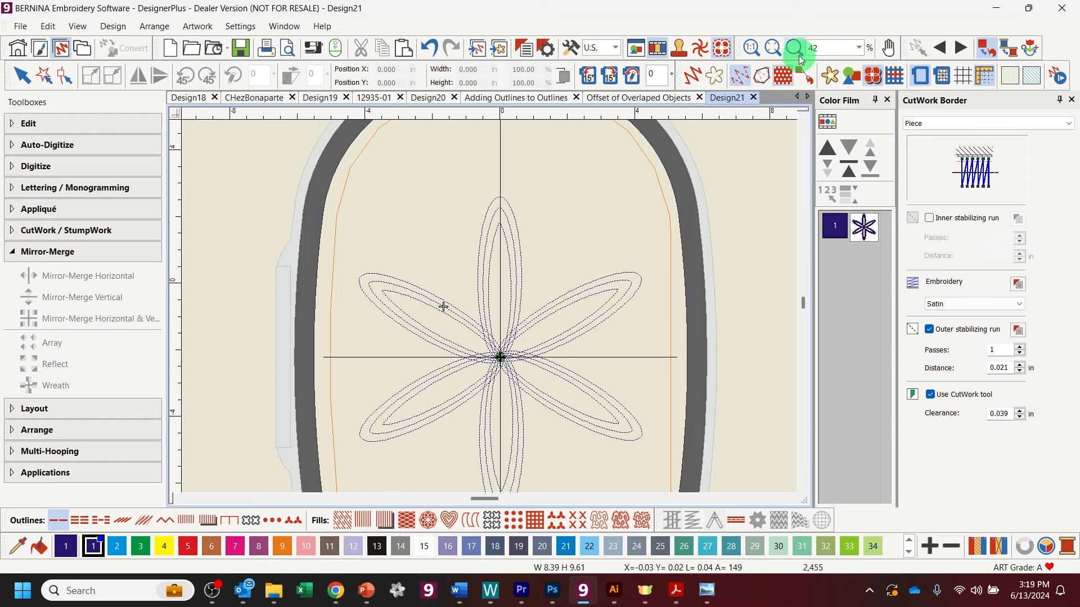
click(804, 78)
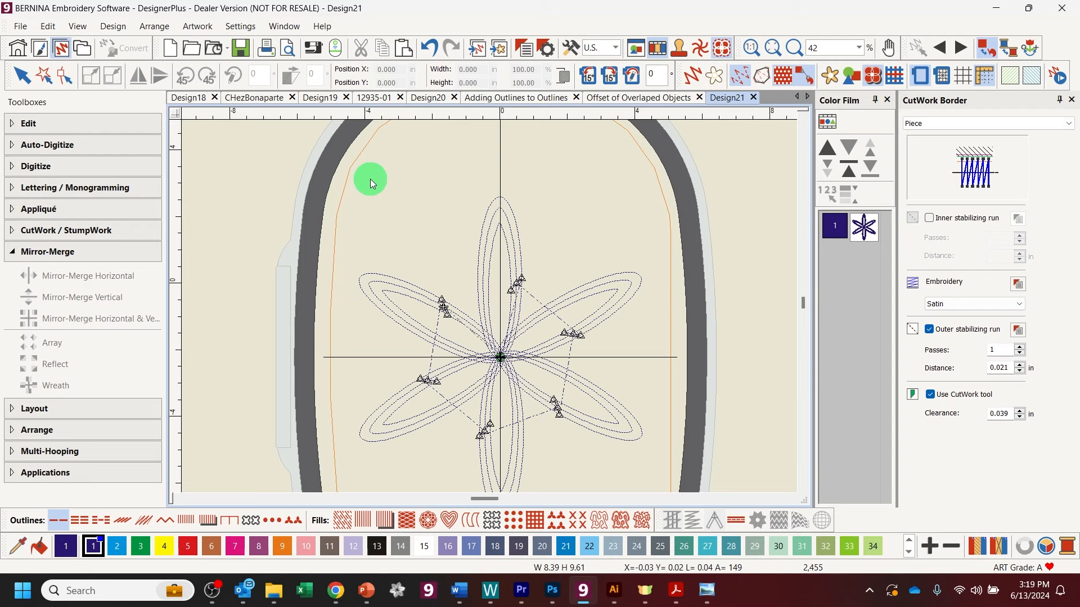
Apply Branching to all the wreath's petals with the default entry and exit points, and turn on Artistic View.
key(ctrl+a)
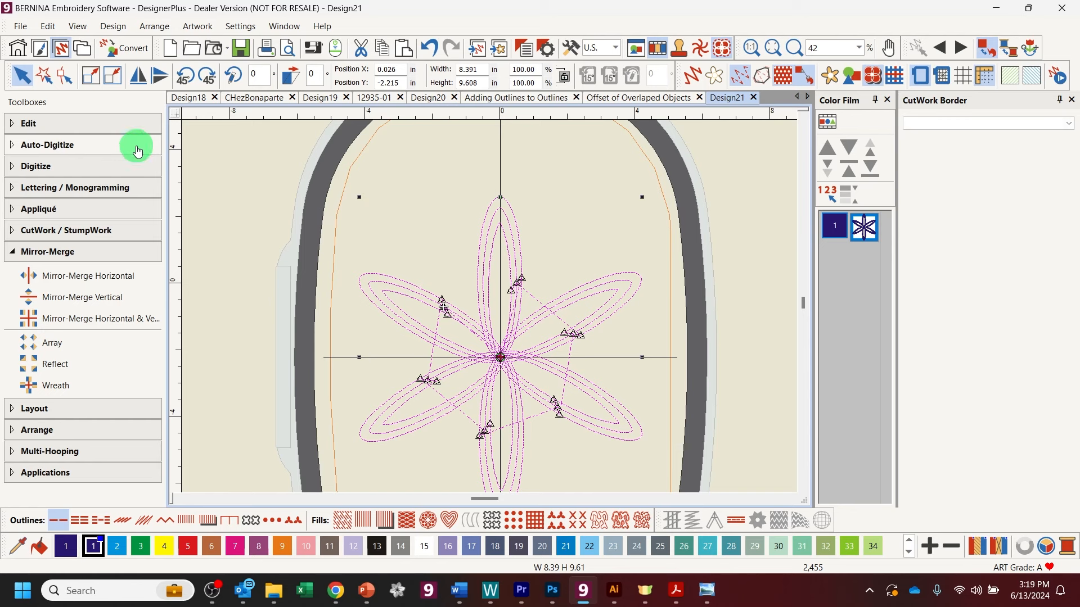
click(44, 125)
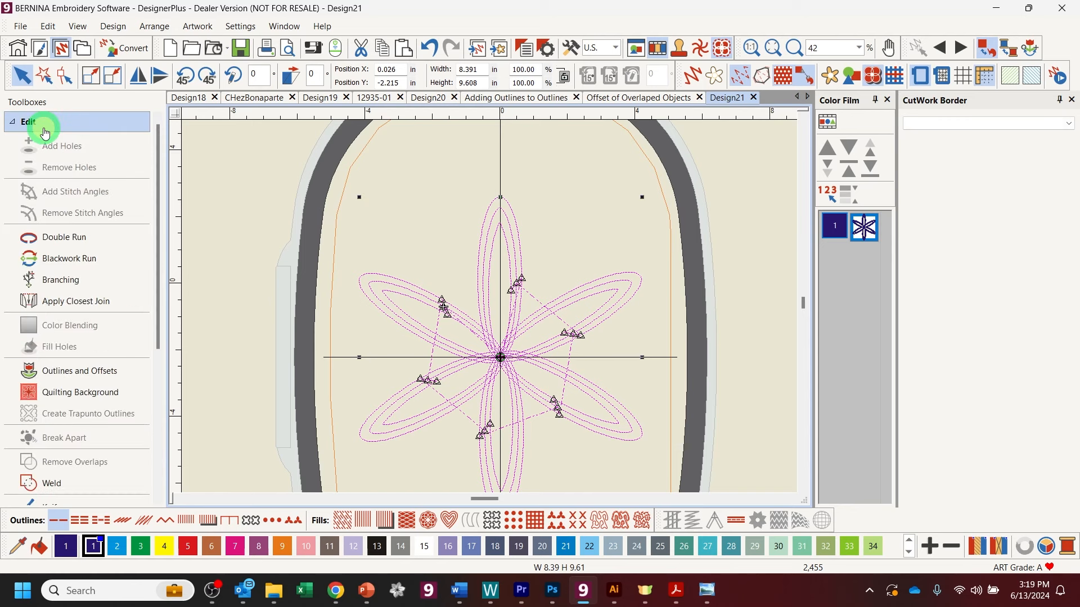
click(69, 284)
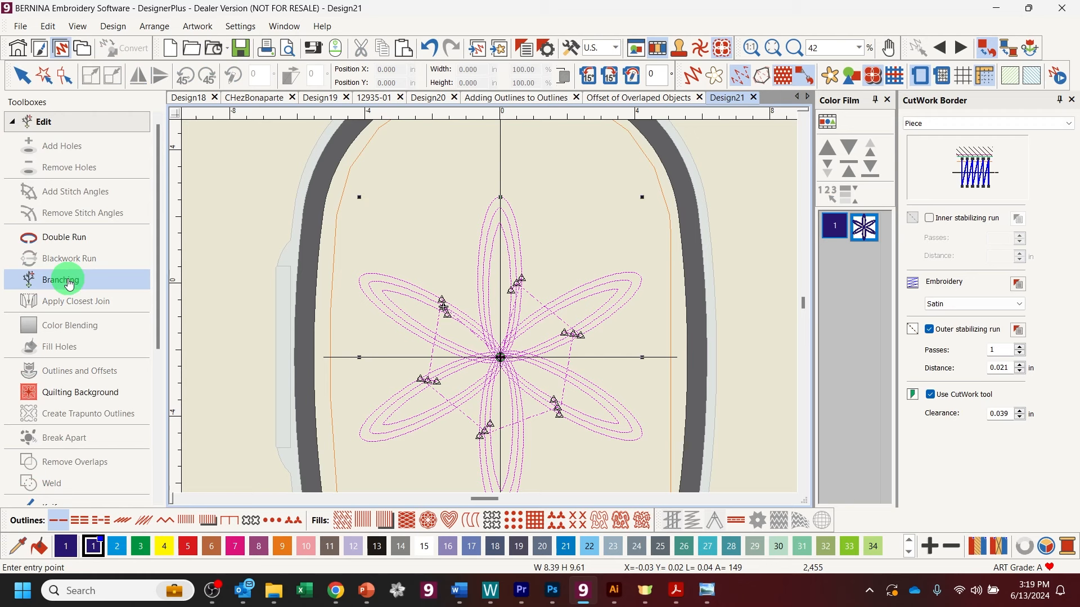
key(Return)
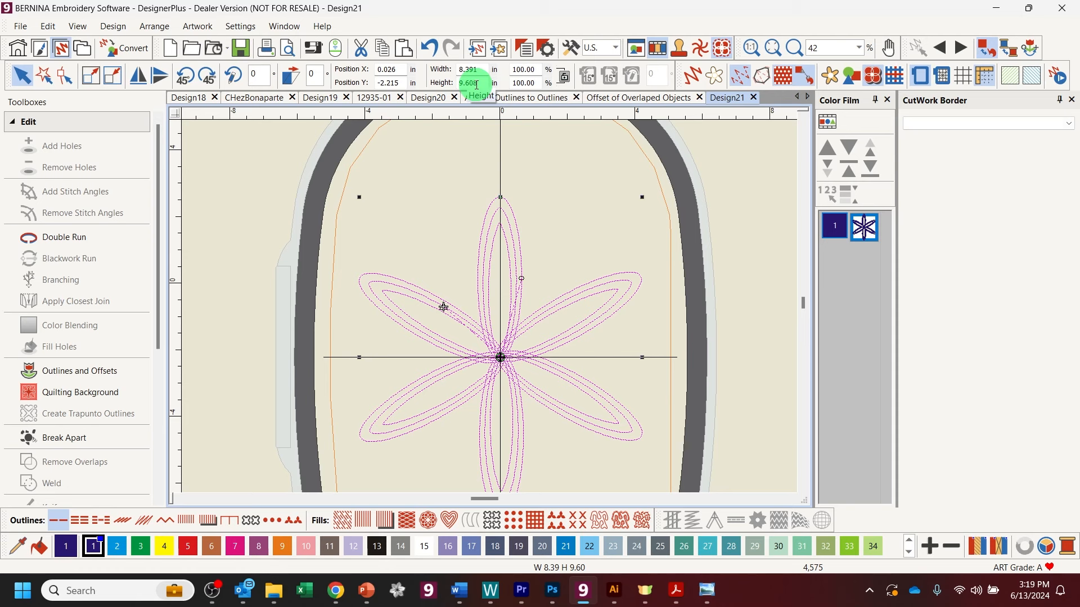
click(696, 78)
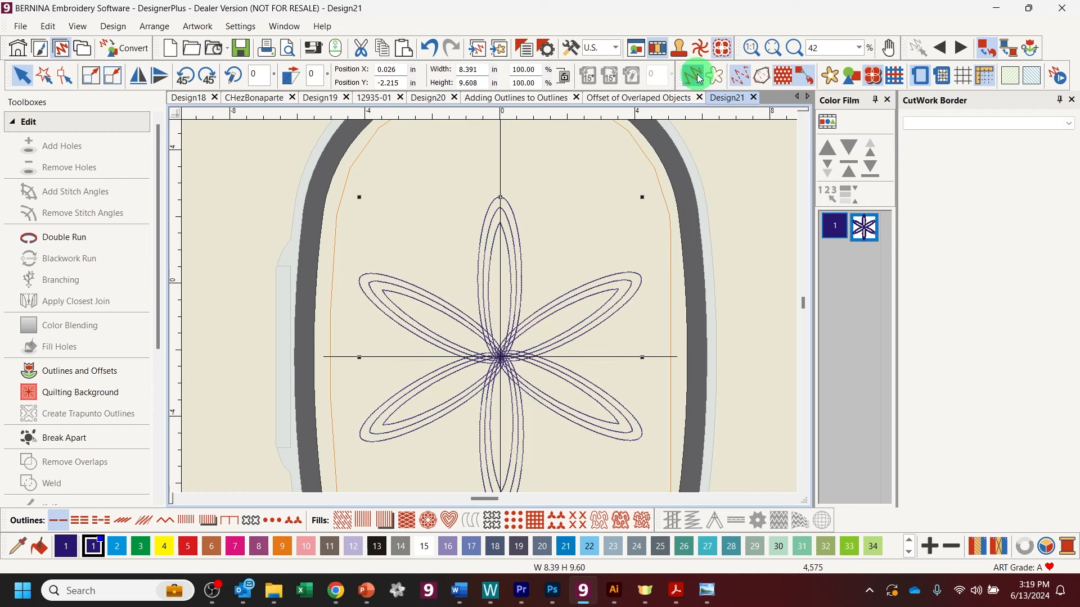
Break apart the branched wreath and delete all of its ellipses from the design.
click(315, 180)
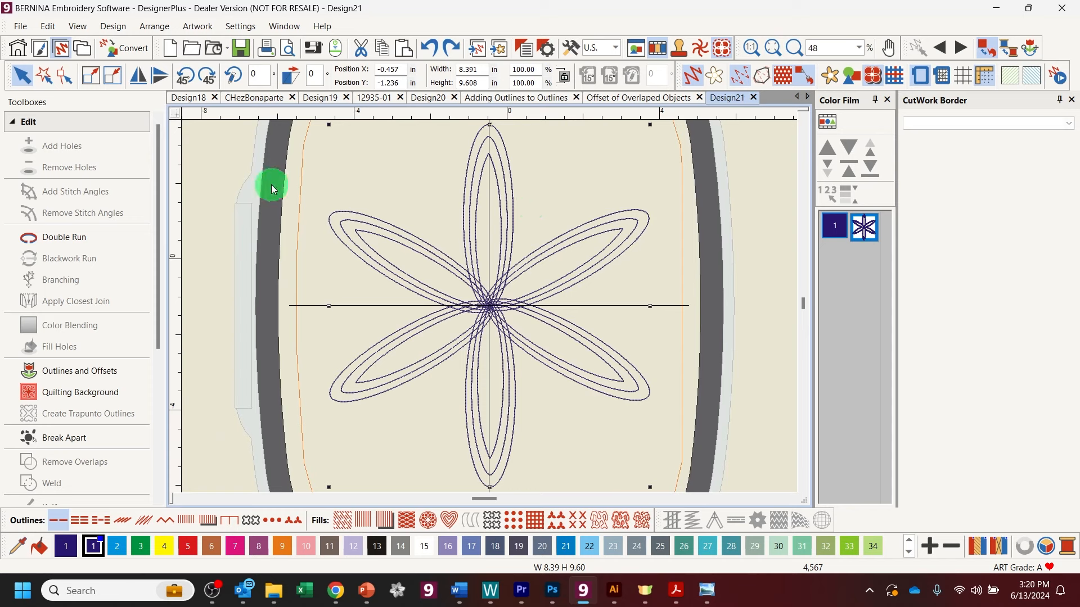
click(271, 184)
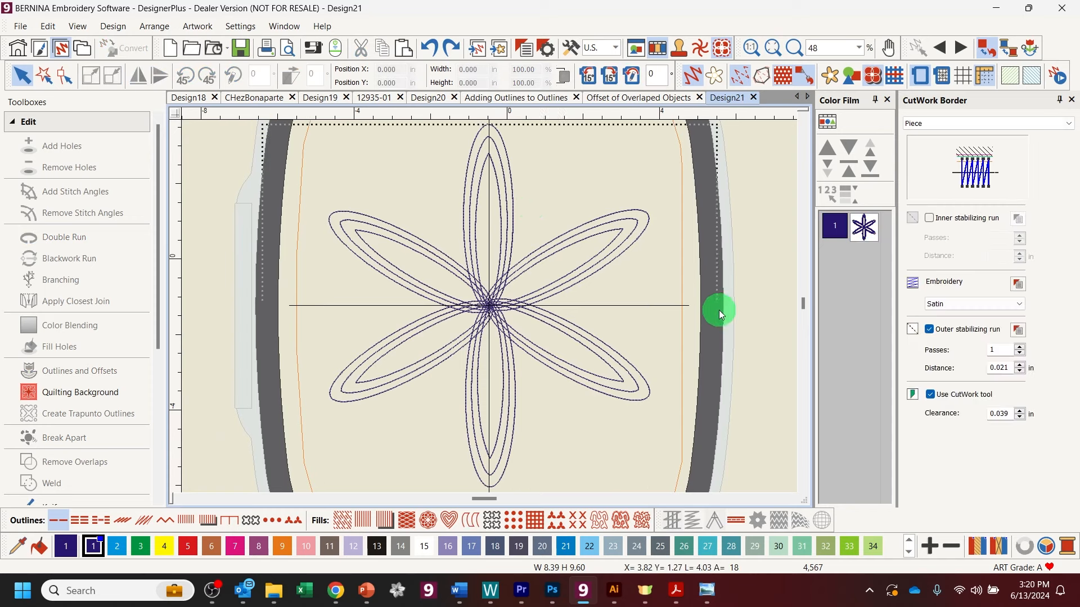
drag(737, 473, 610, 389)
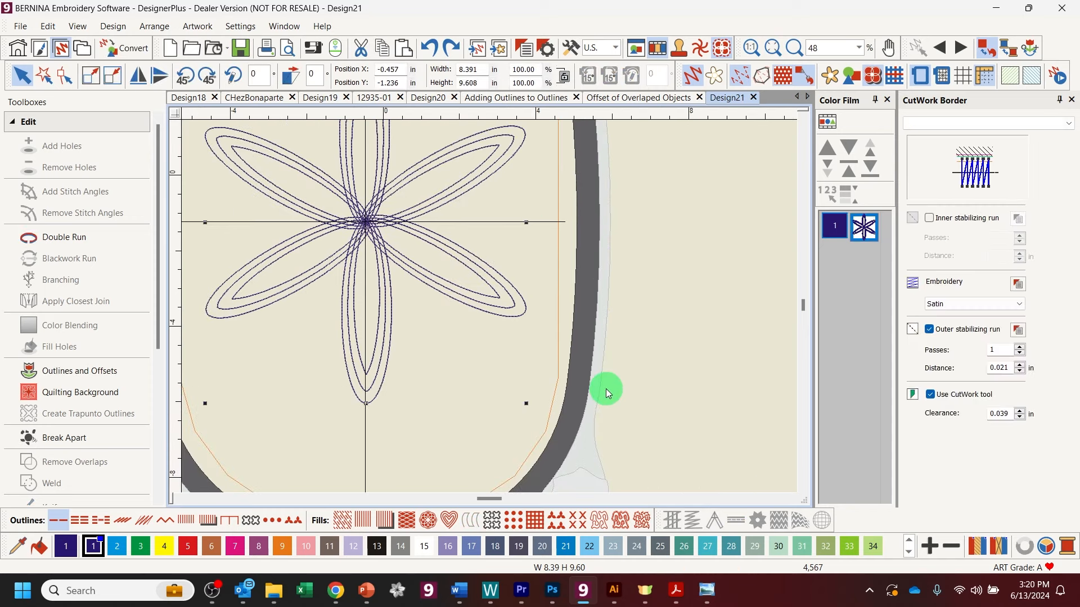
click(772, 48)
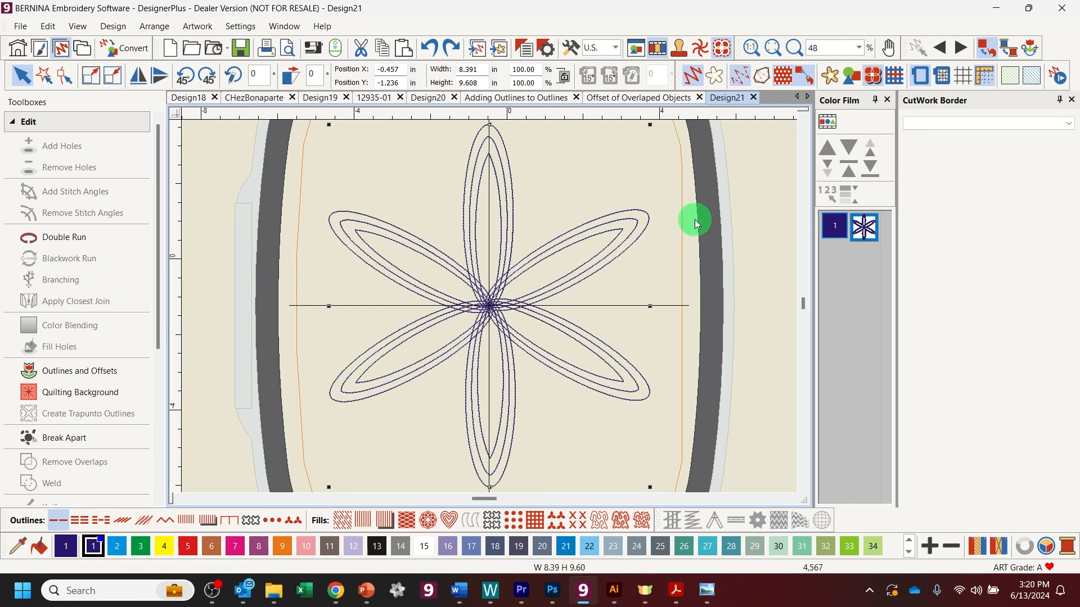
click(50, 442)
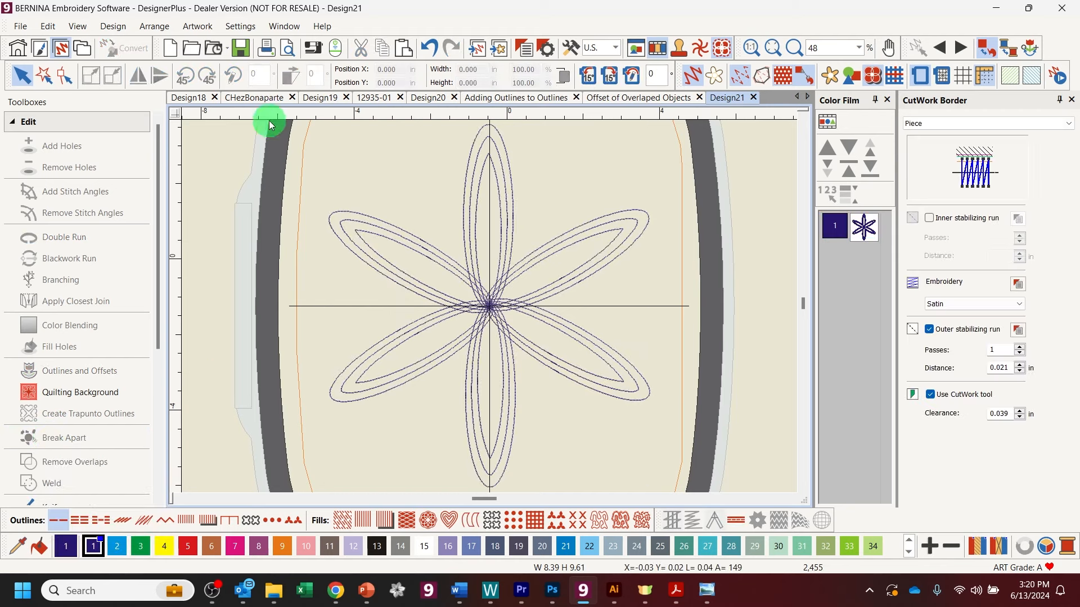
drag(264, 121, 675, 316)
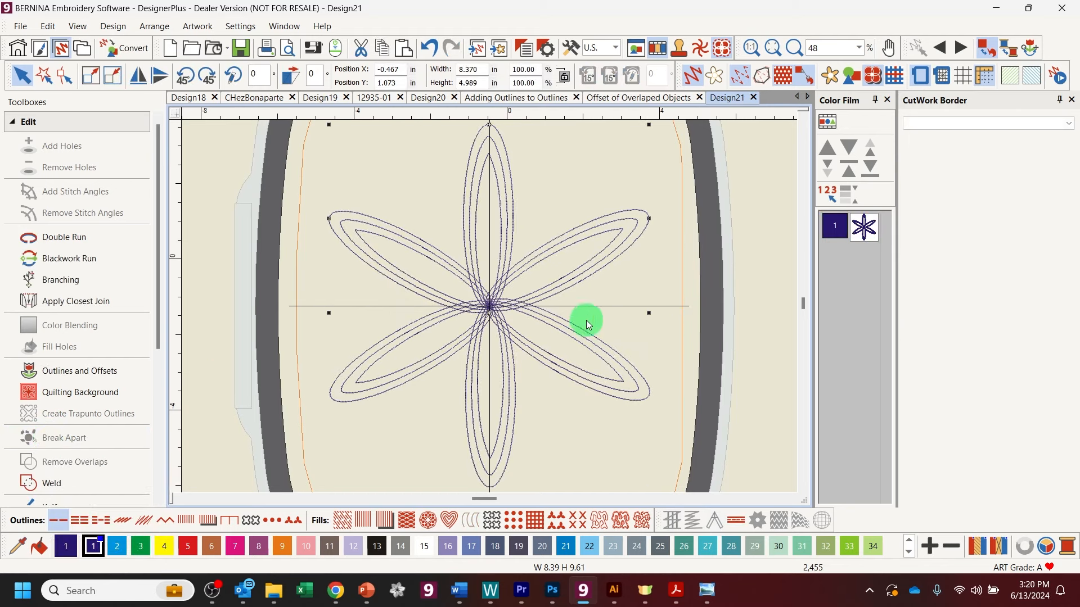
key(Delete)
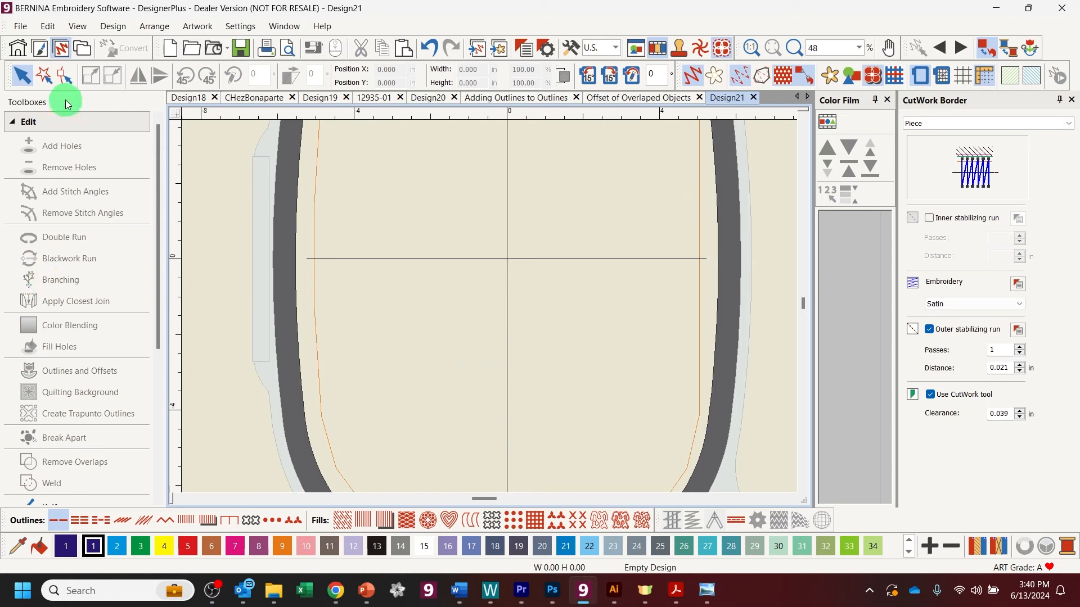
Digitize a nearly round ellipse outline about 3.80 x 3.94 in, centered above and left of the hoop's center.
click(21, 124)
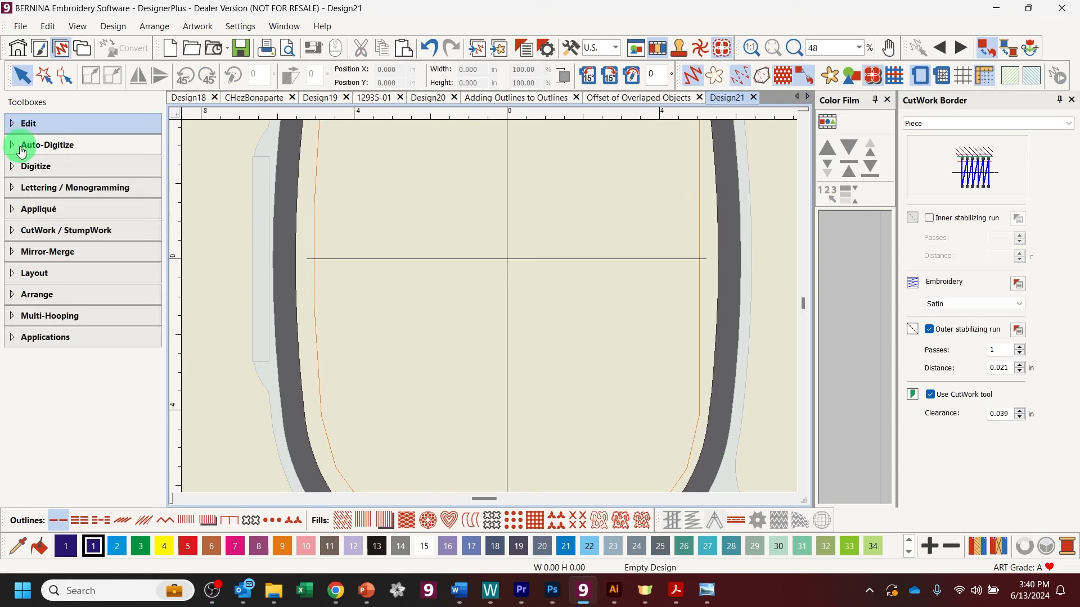
click(15, 167)
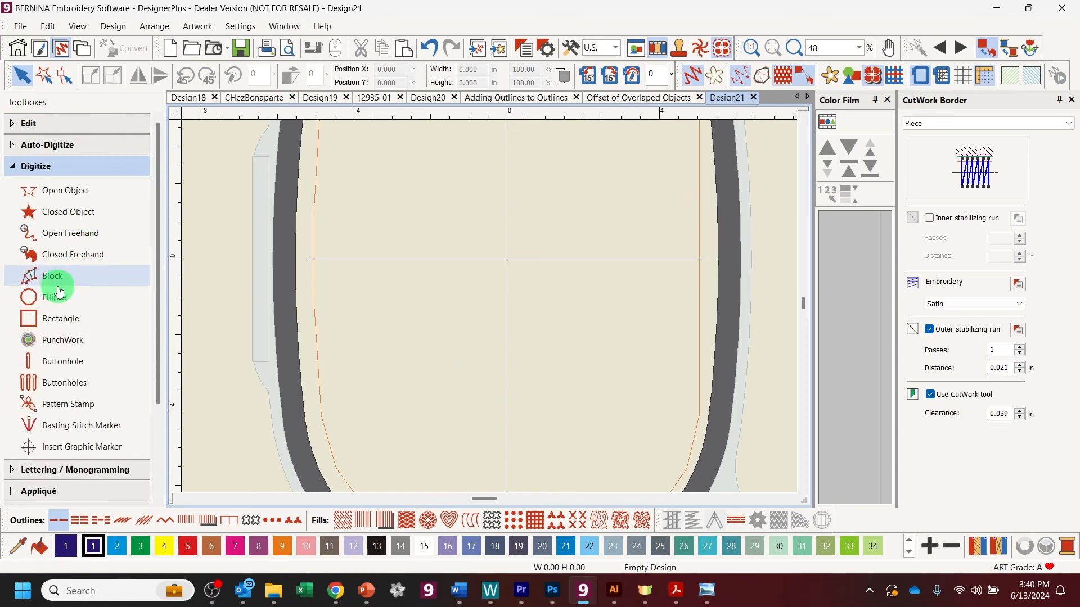
click(50, 298)
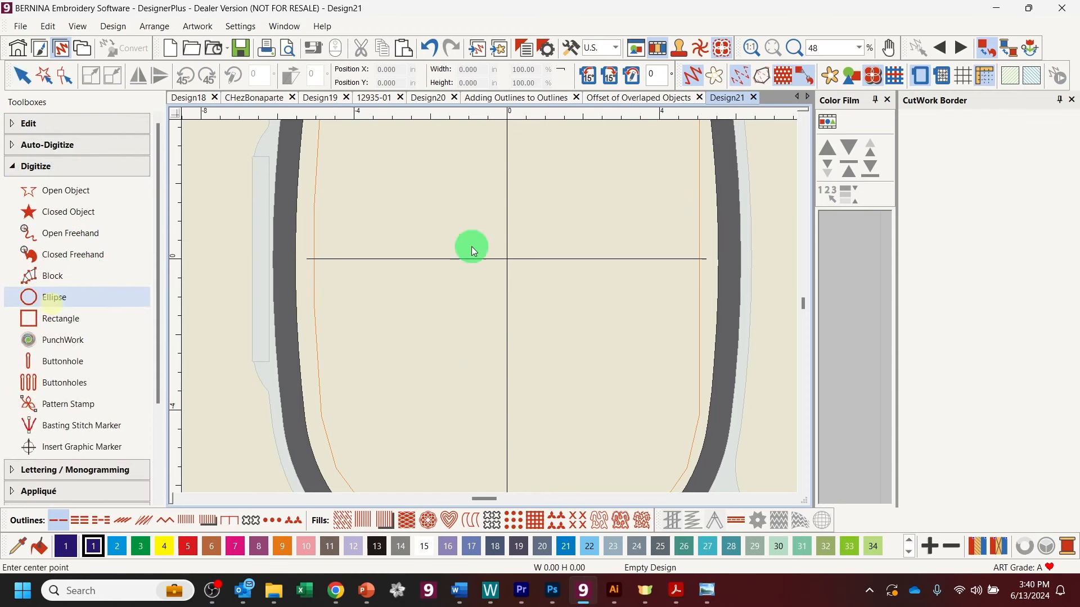
click(463, 203)
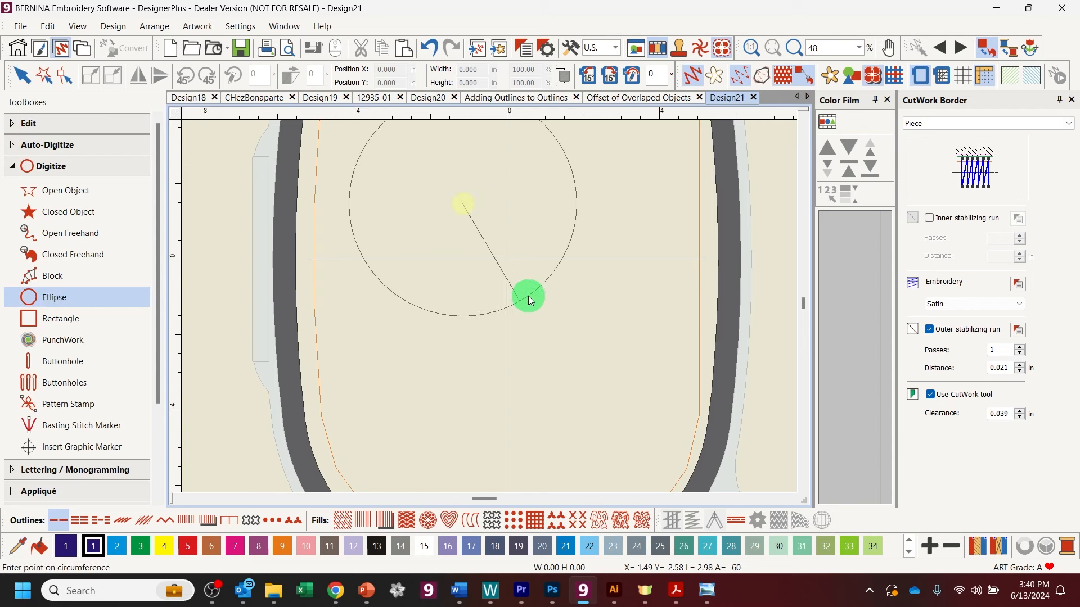
click(467, 278)
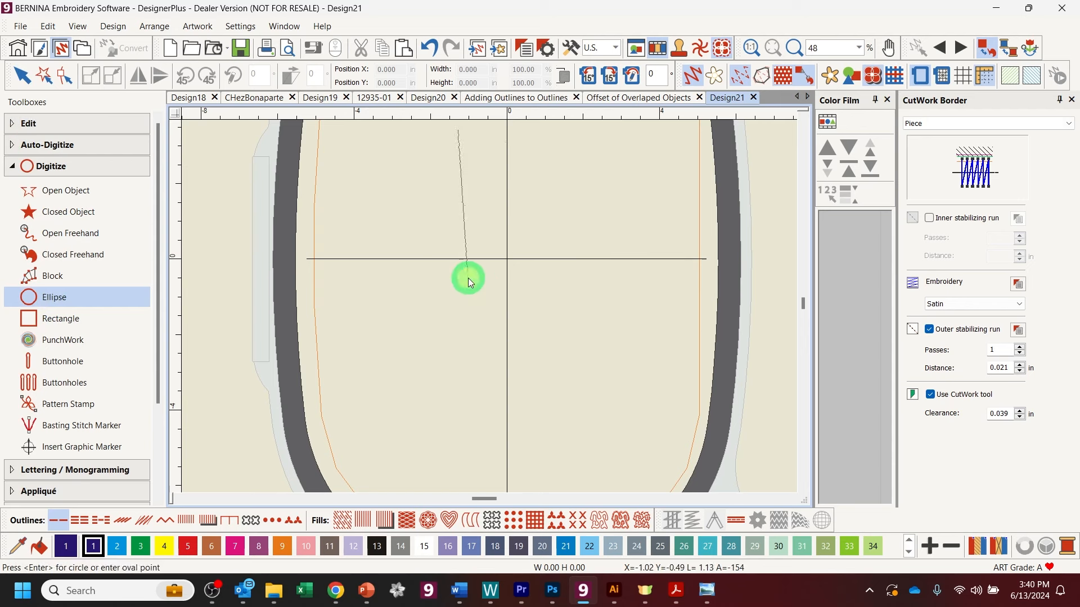
click(540, 267)
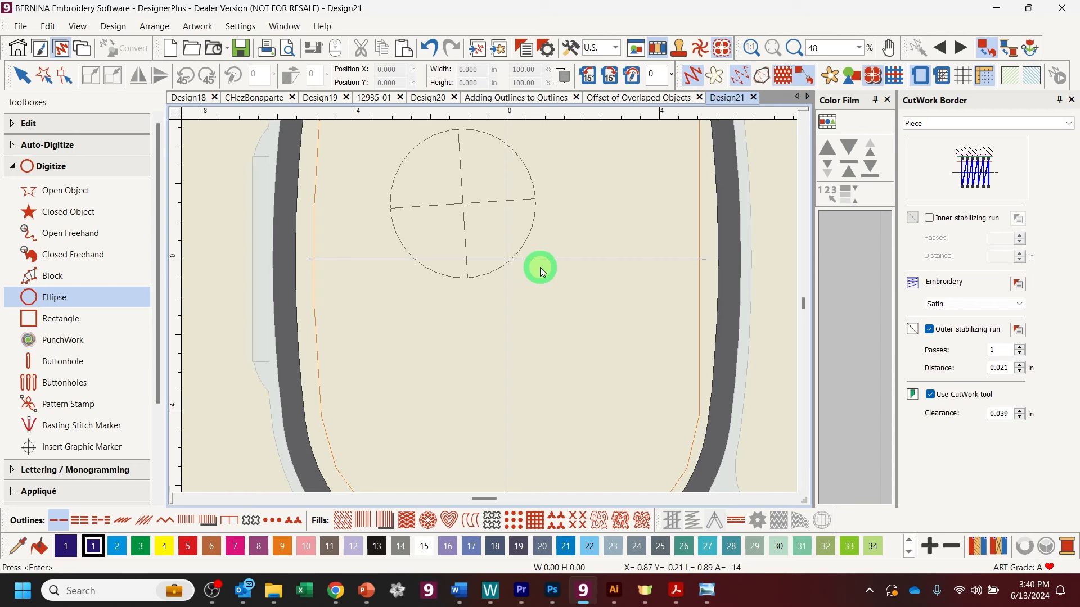
key(Return)
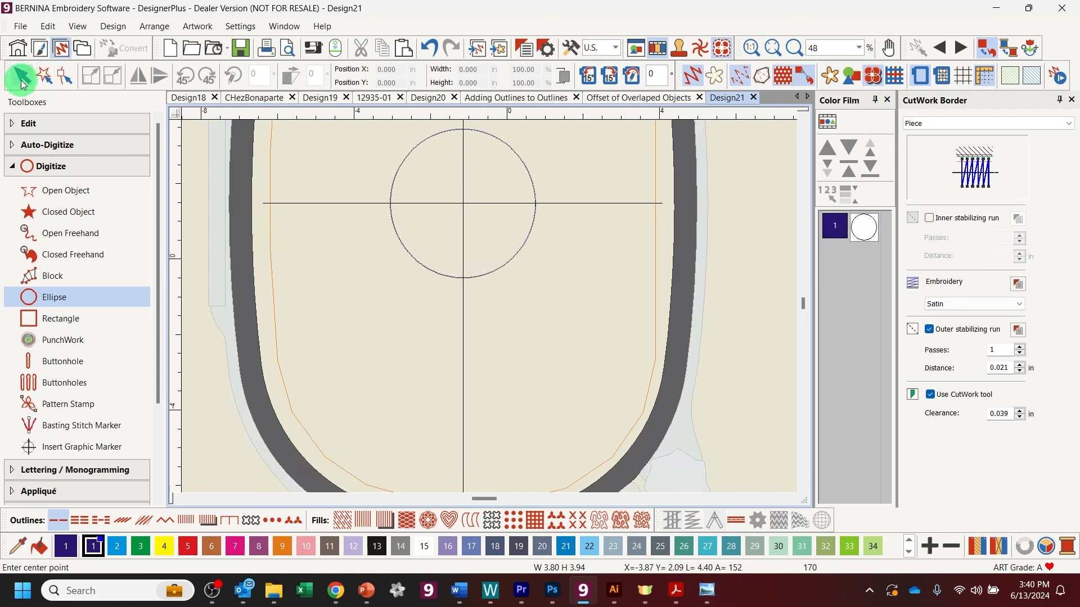
Set the ellipse's width and height to 4 in each to make a true circle.
click(22, 84)
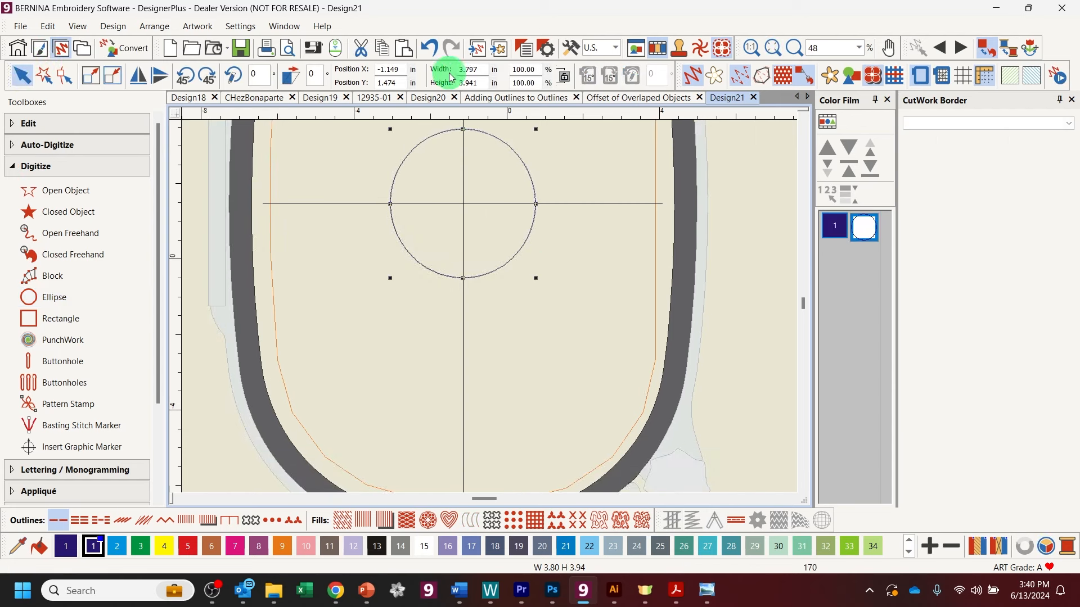
double_click(488, 67)
text(4)
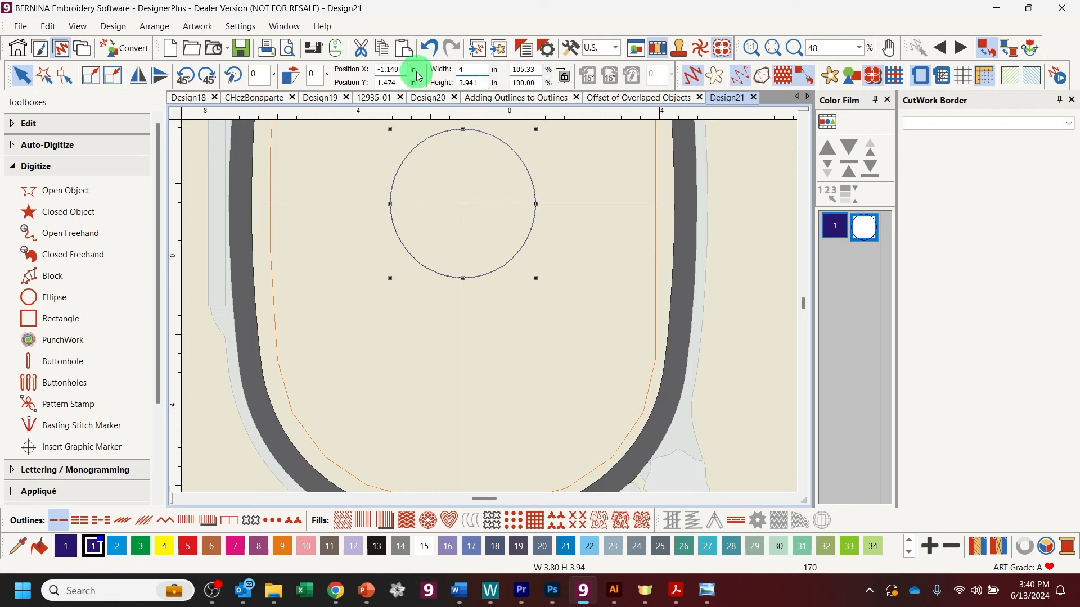
double_click(482, 84)
text(4)
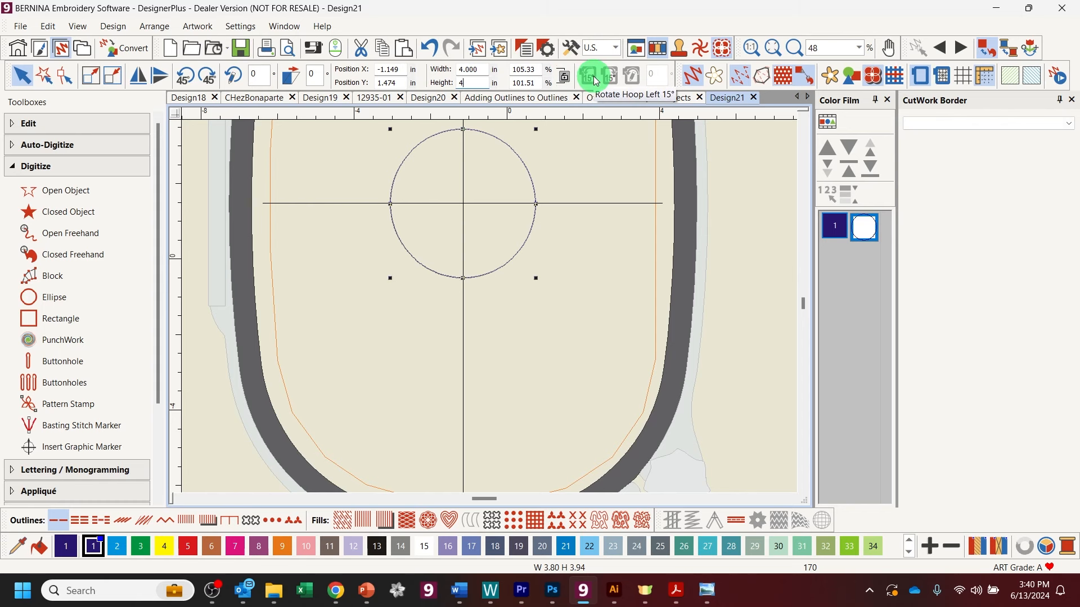
key(Return)
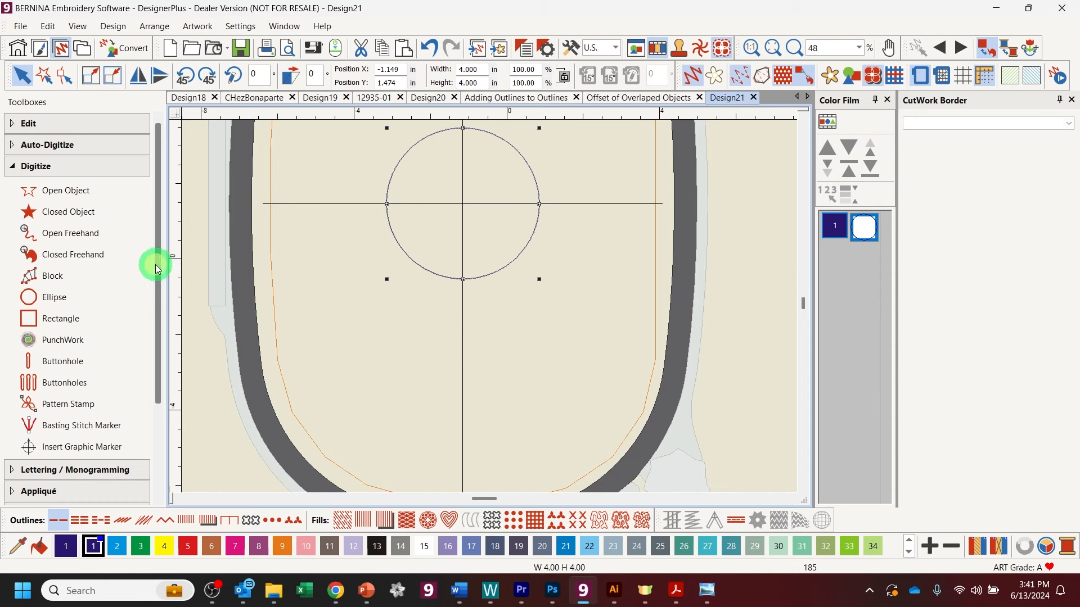
Make a 20-point Wreath from the circle, placing the wreath center just inside the circle's left edge.
drag(156, 269, 120, 415)
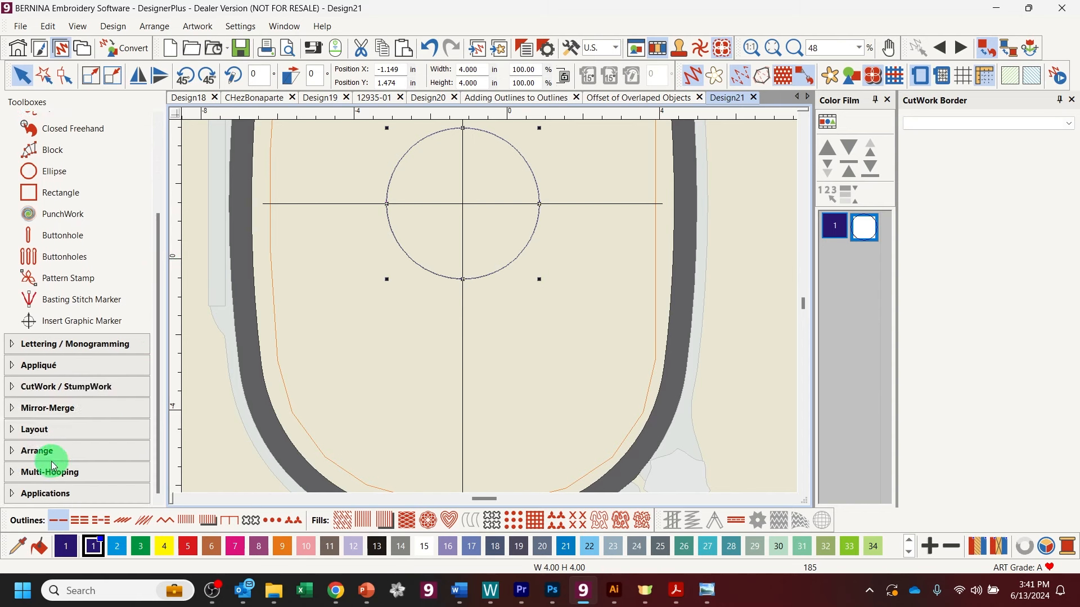
click(54, 414)
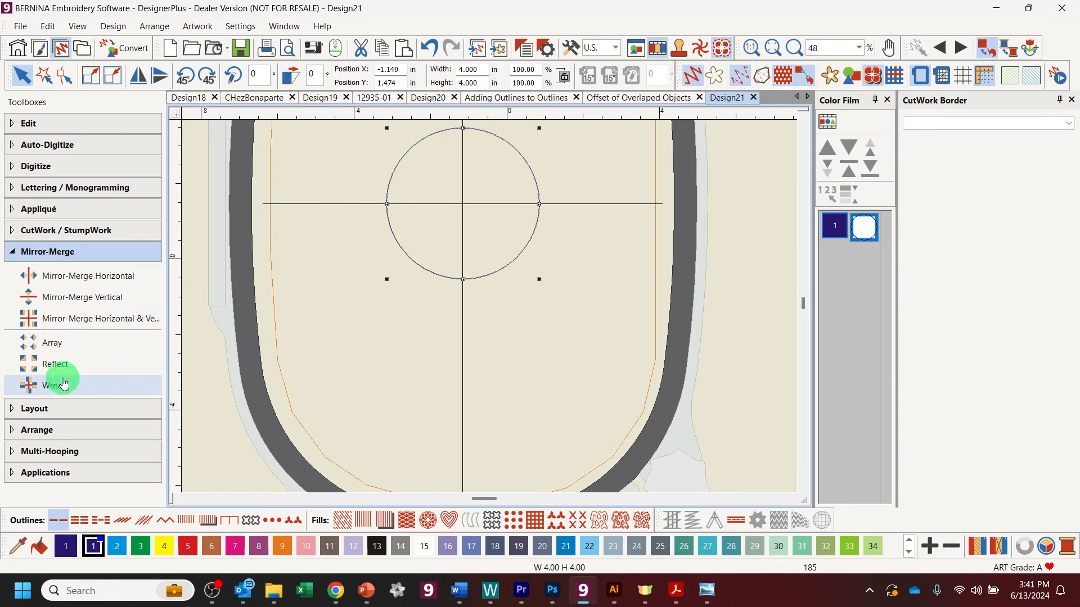
click(64, 385)
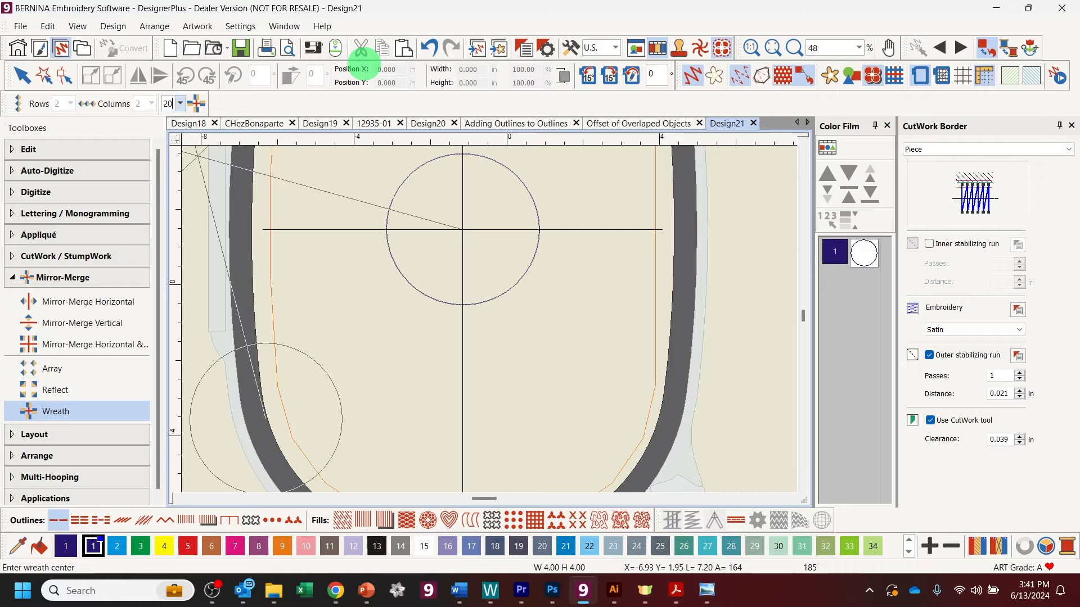
key(Return)
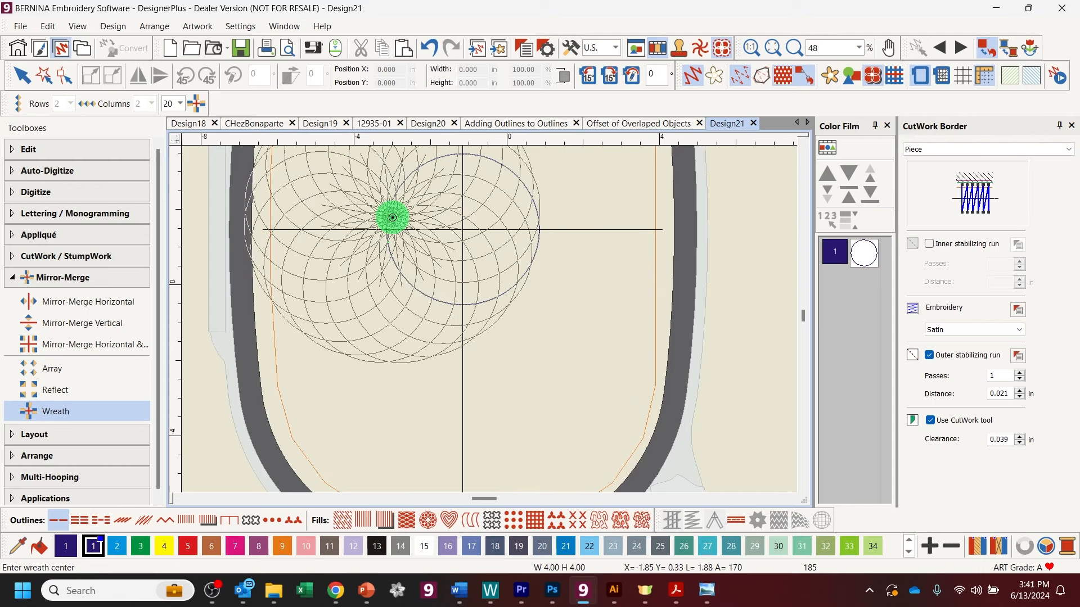
click(392, 217)
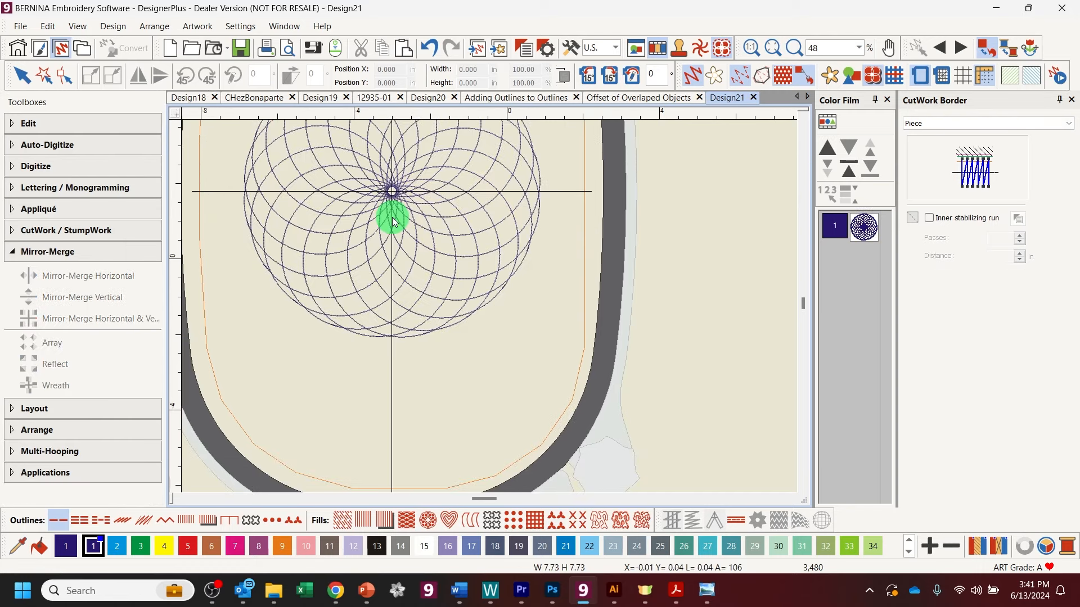
click(771, 49)
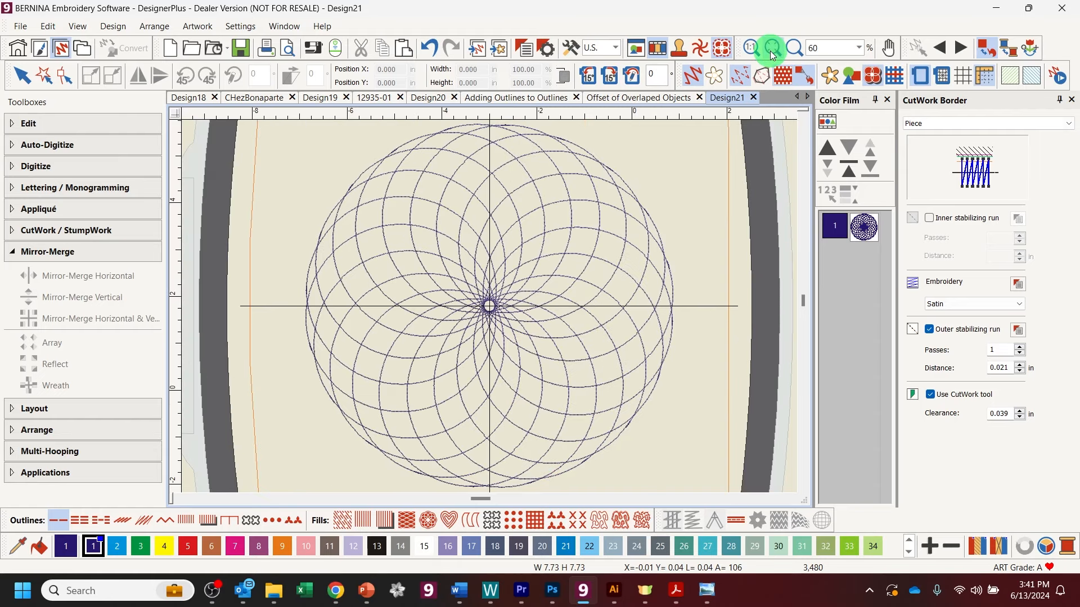
Turn off Artistic View and apply Branching to all circles of the wreath with the default entry and exit points.
click(687, 80)
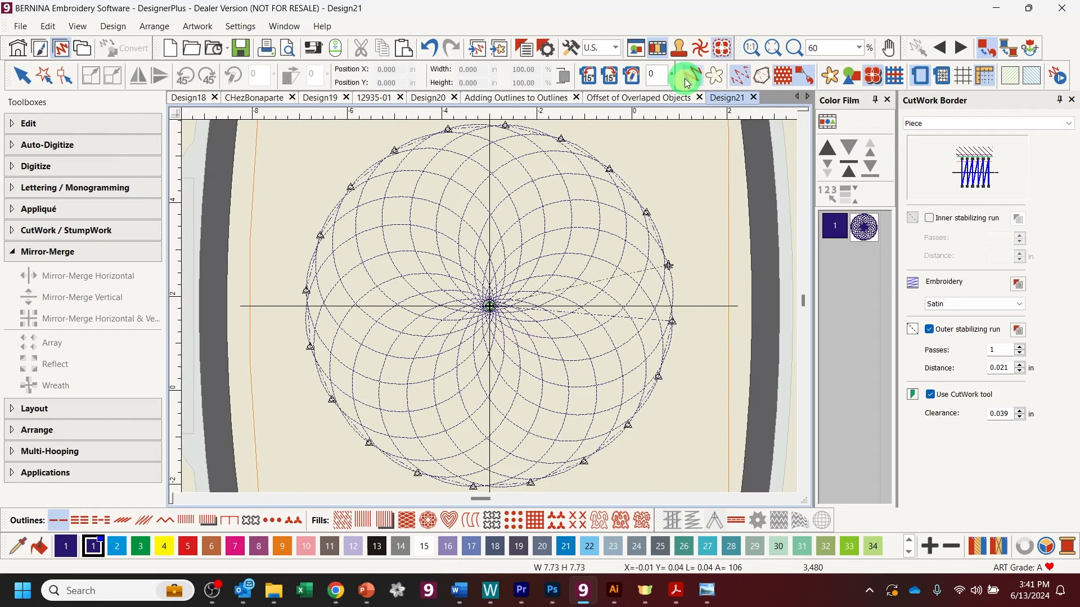
click(688, 82)
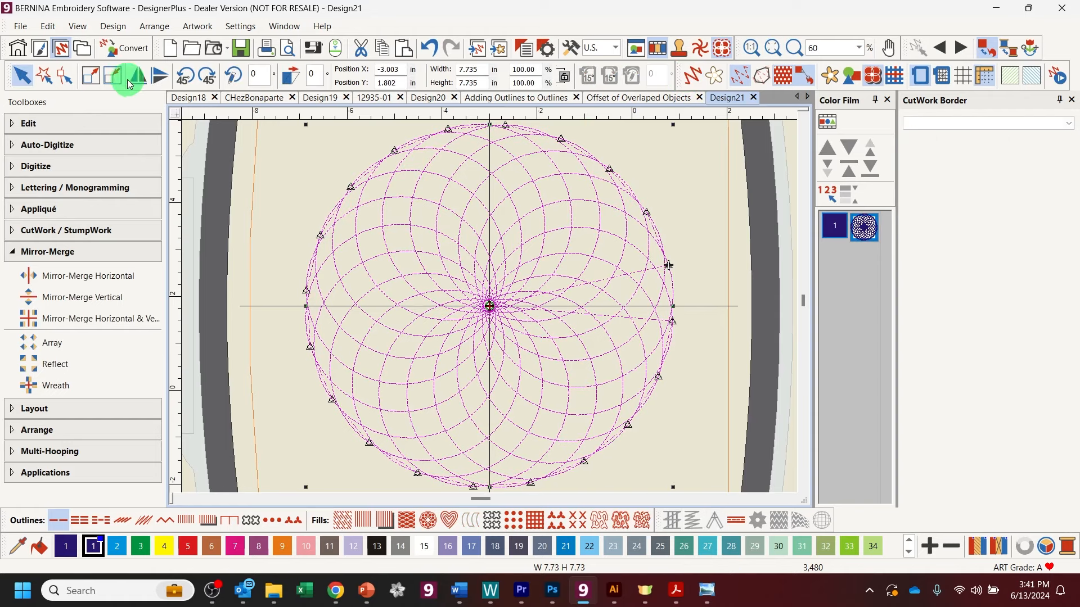
click(14, 126)
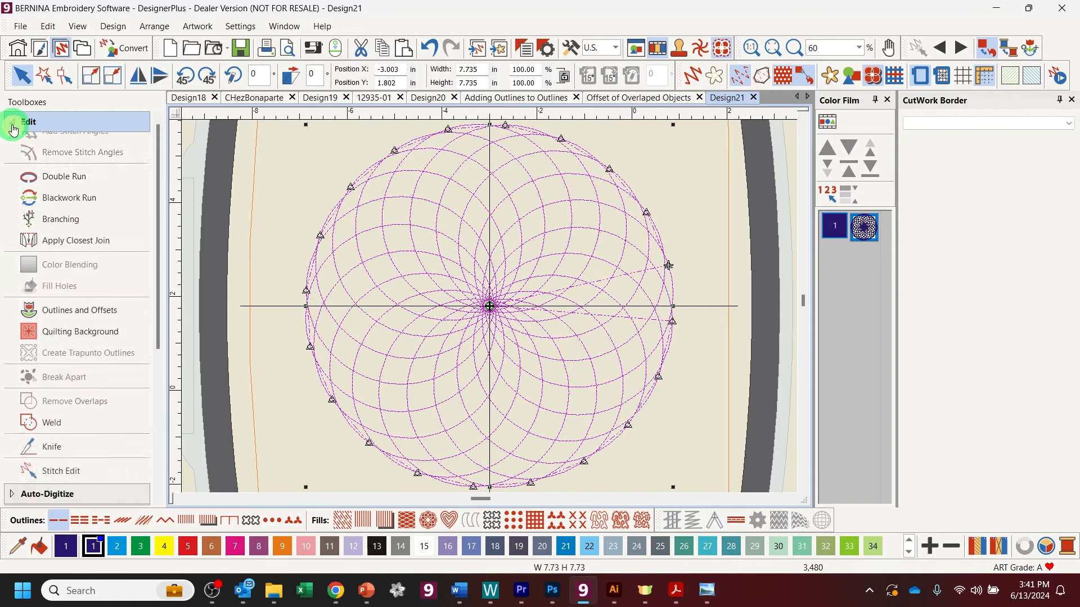
click(67, 283)
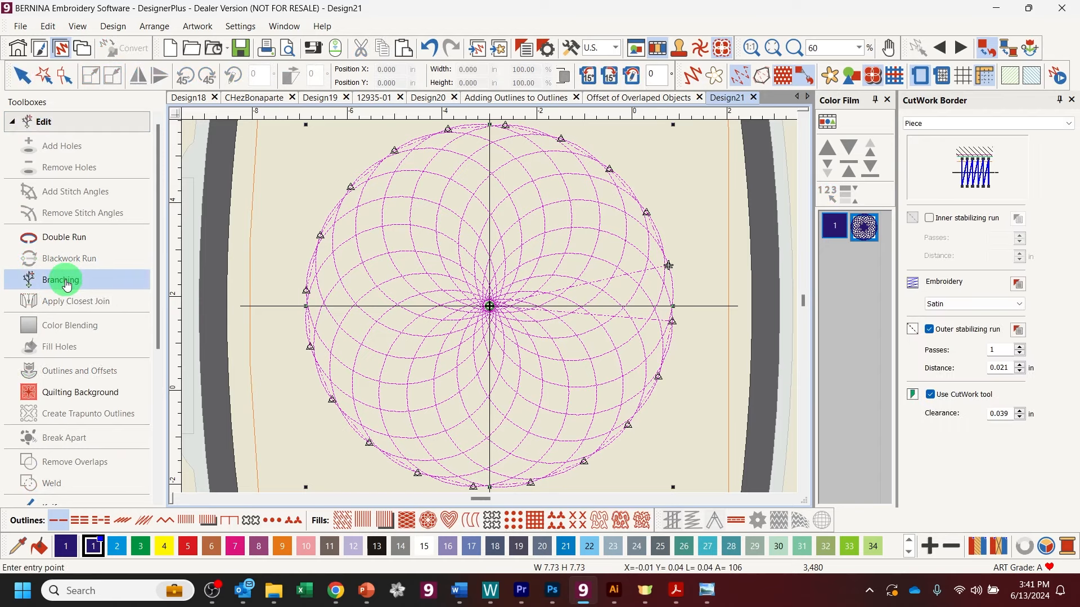
key(Return)
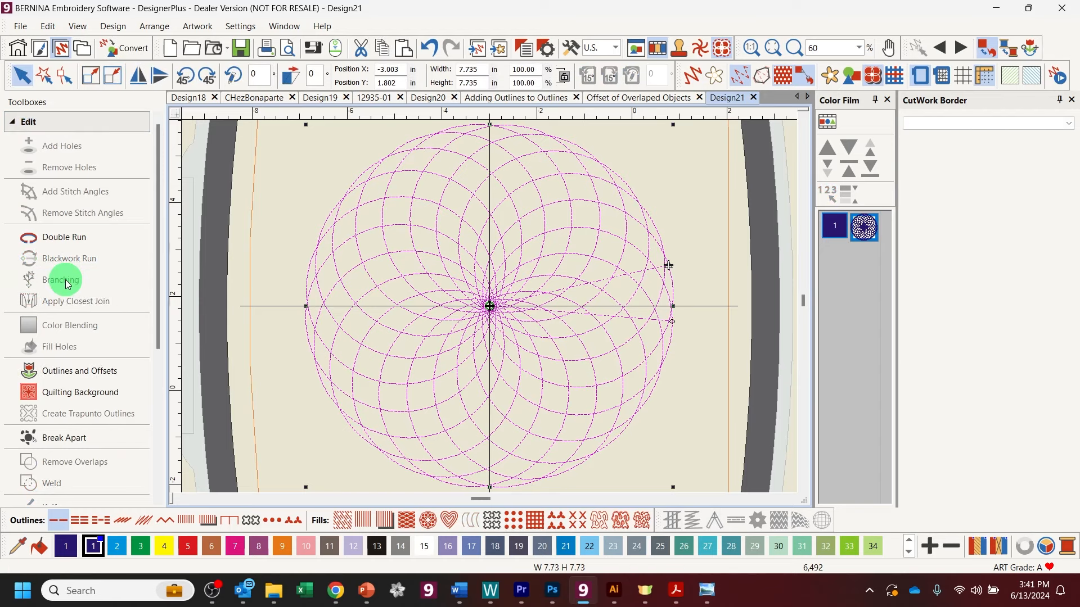
click(713, 201)
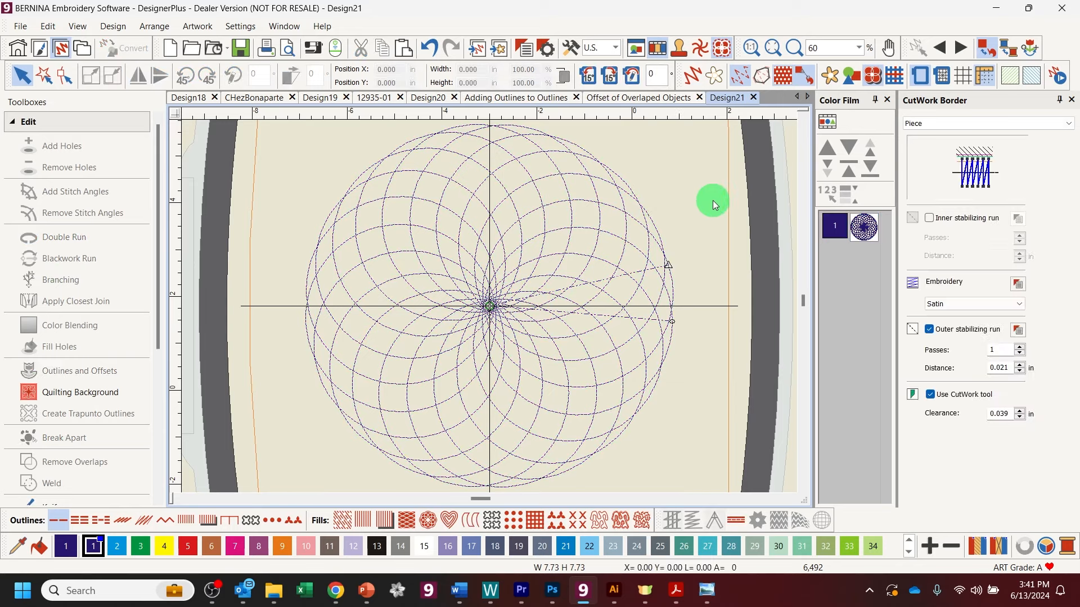
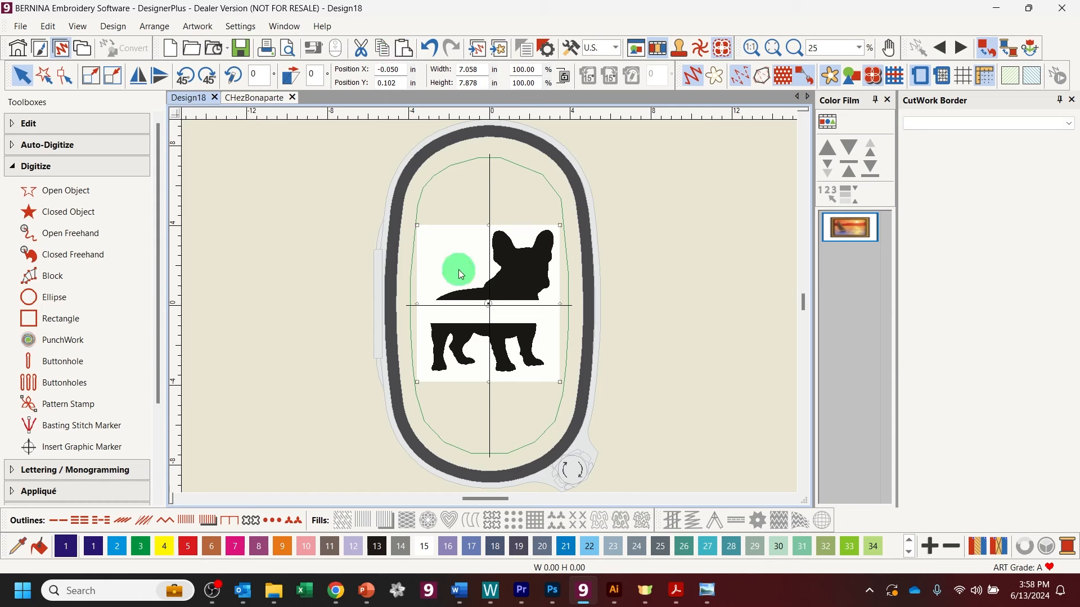
Measure the dog artwork's width across the body and its height from ear tip to paw.
key(m)
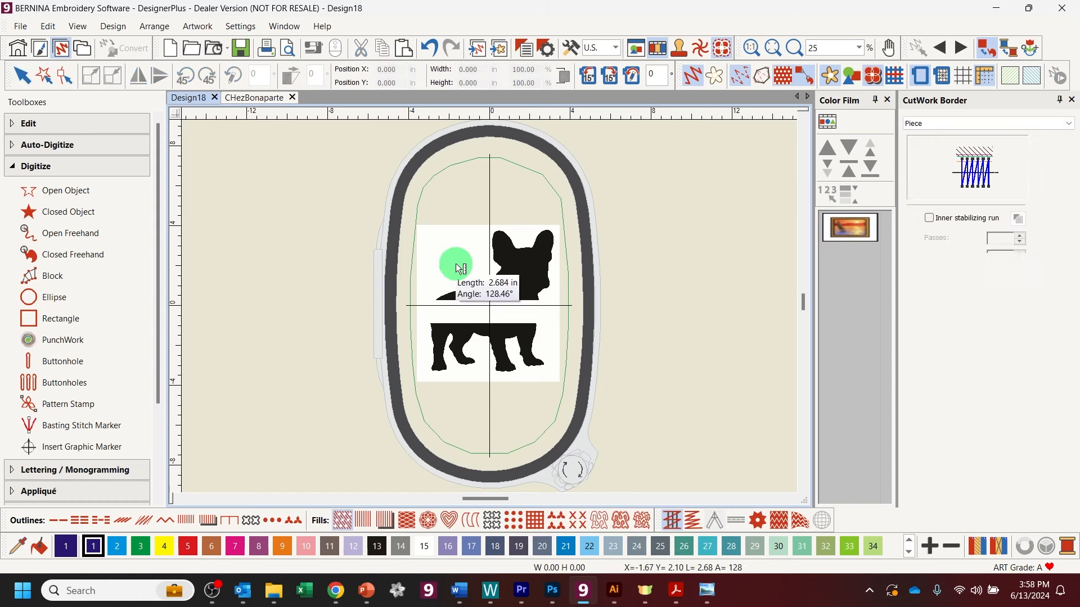
click(431, 306)
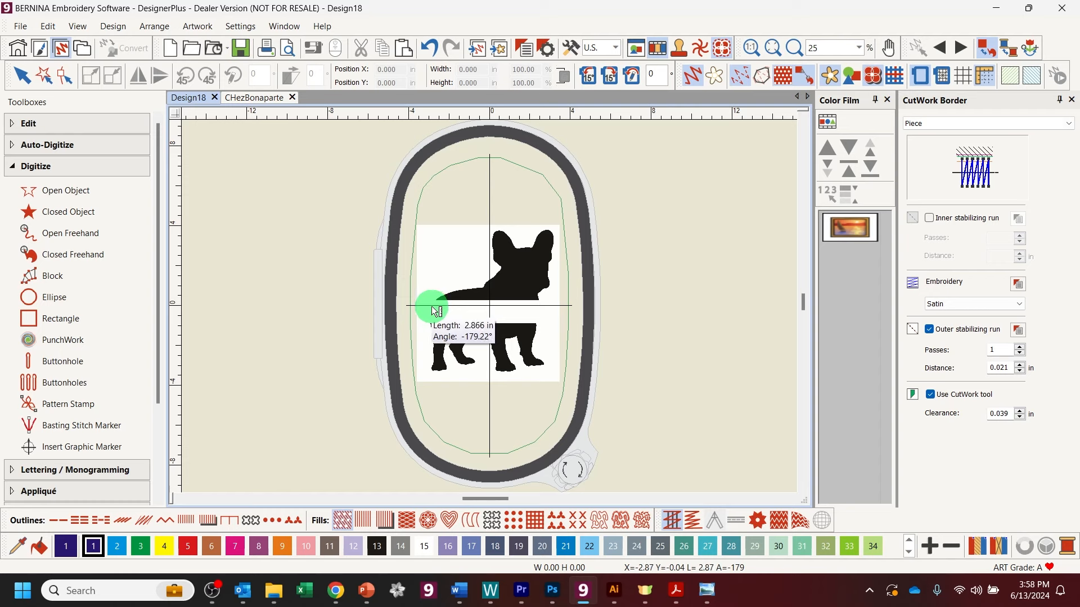
drag(538, 313, 554, 304)
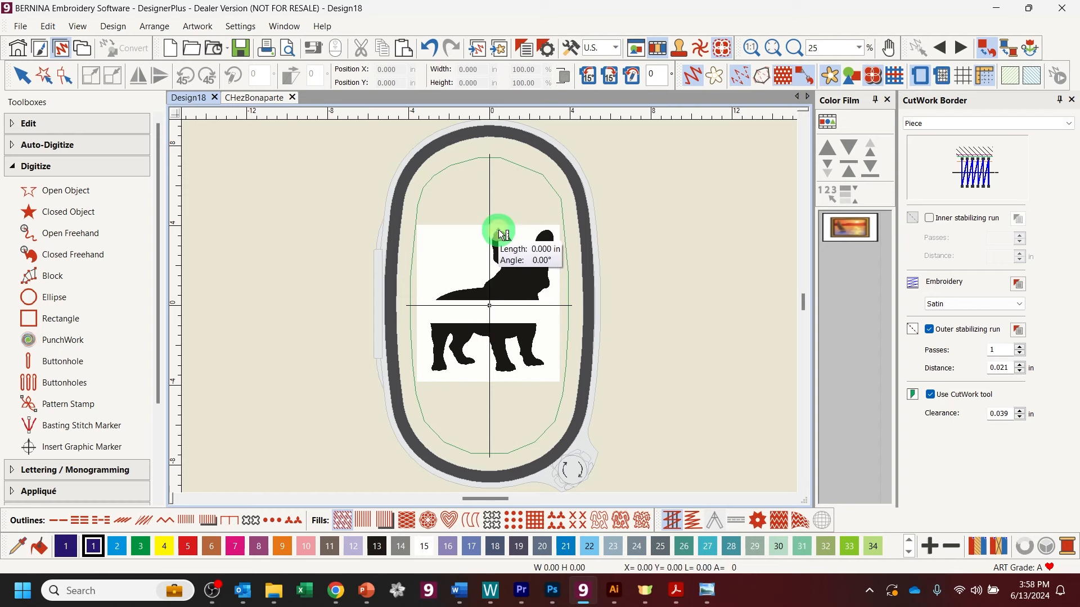
drag(500, 232, 508, 373)
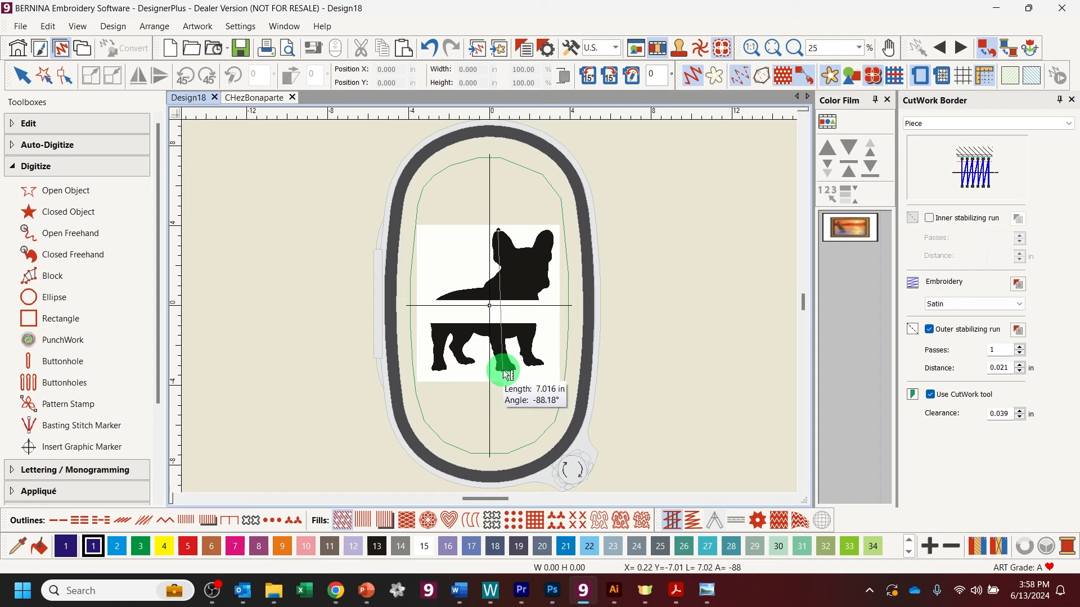
click(502, 370)
key(Escape)
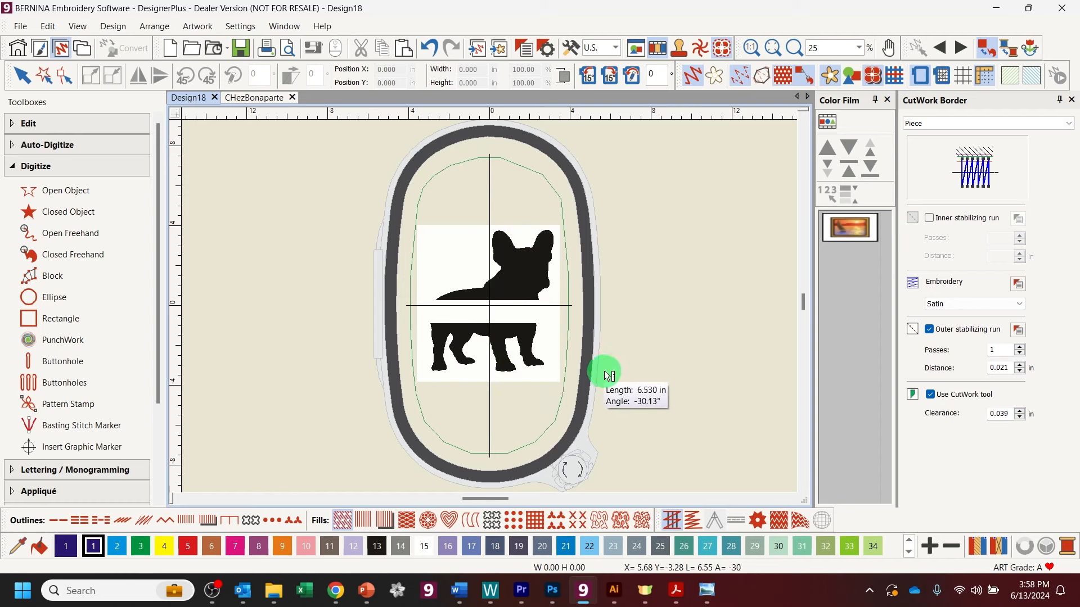
Start the Magic Wand on the upper half of the dog artwork and accept the processed bitmap with 2 colors.
click(794, 49)
drag(430, 224, 558, 385)
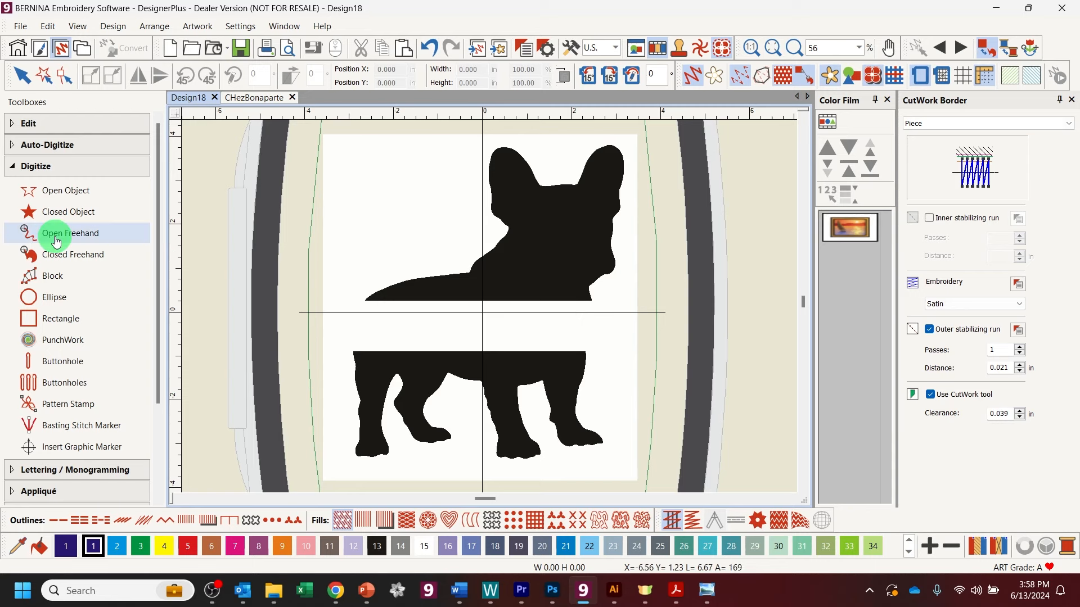
click(29, 147)
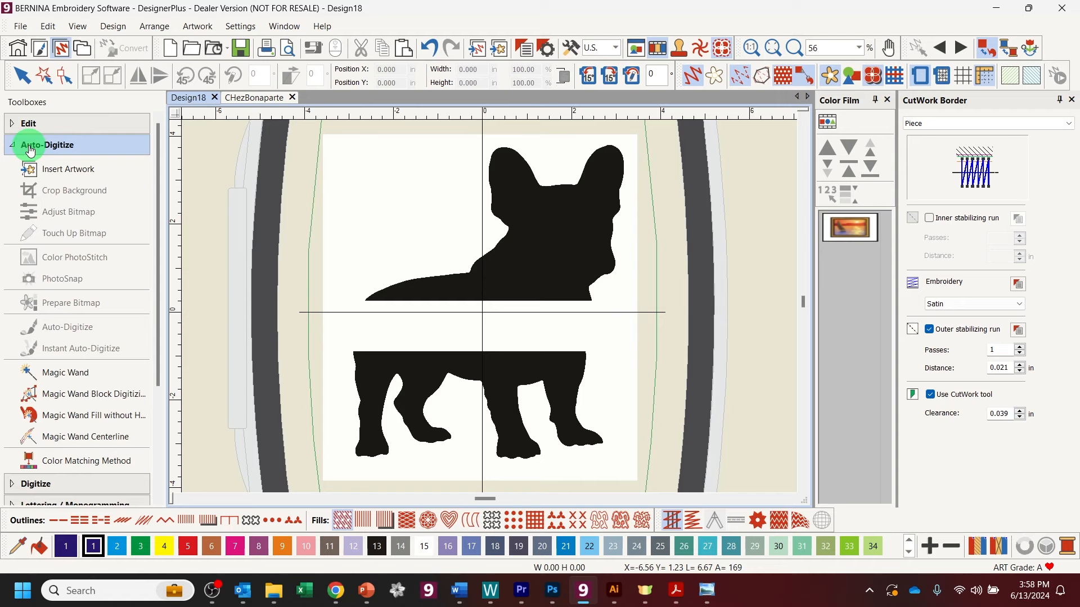
click(90, 372)
click(538, 241)
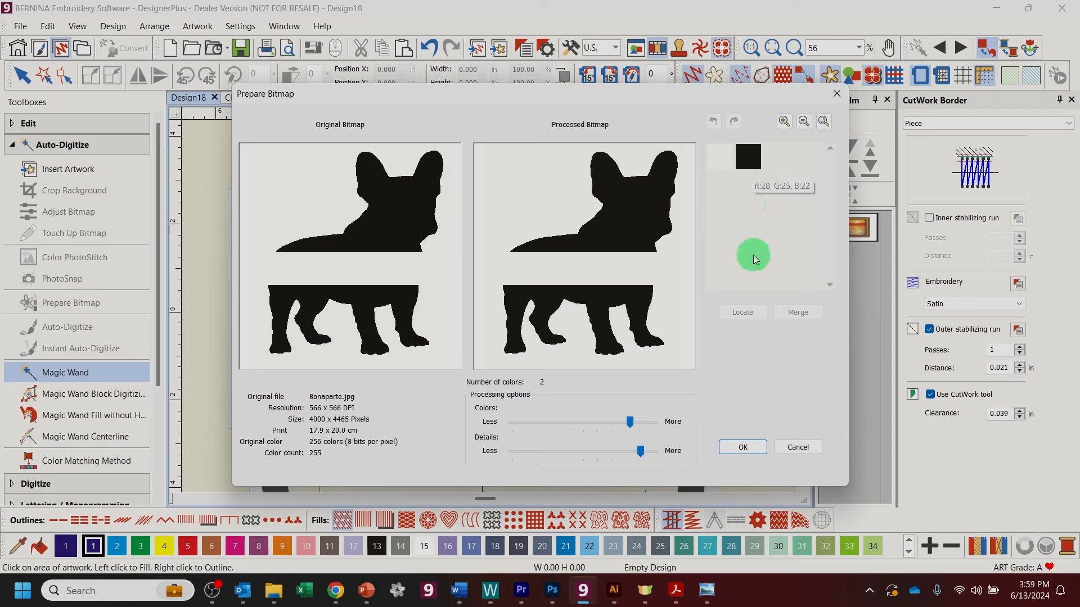
click(743, 447)
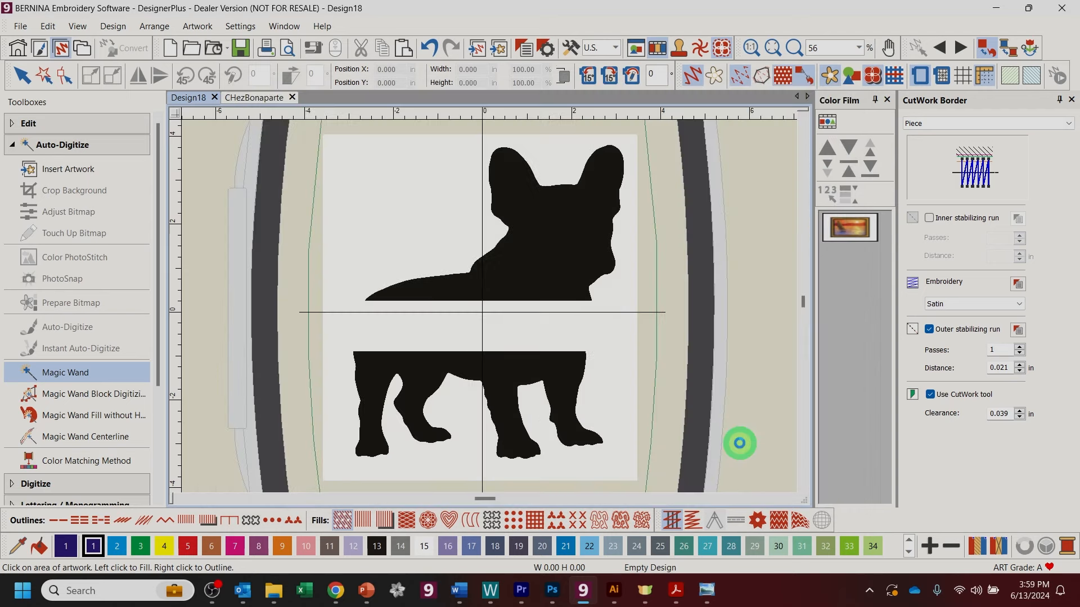
Digitize the upper and lower halves of the dog as separate filled objects with the Magic Wand.
click(561, 243)
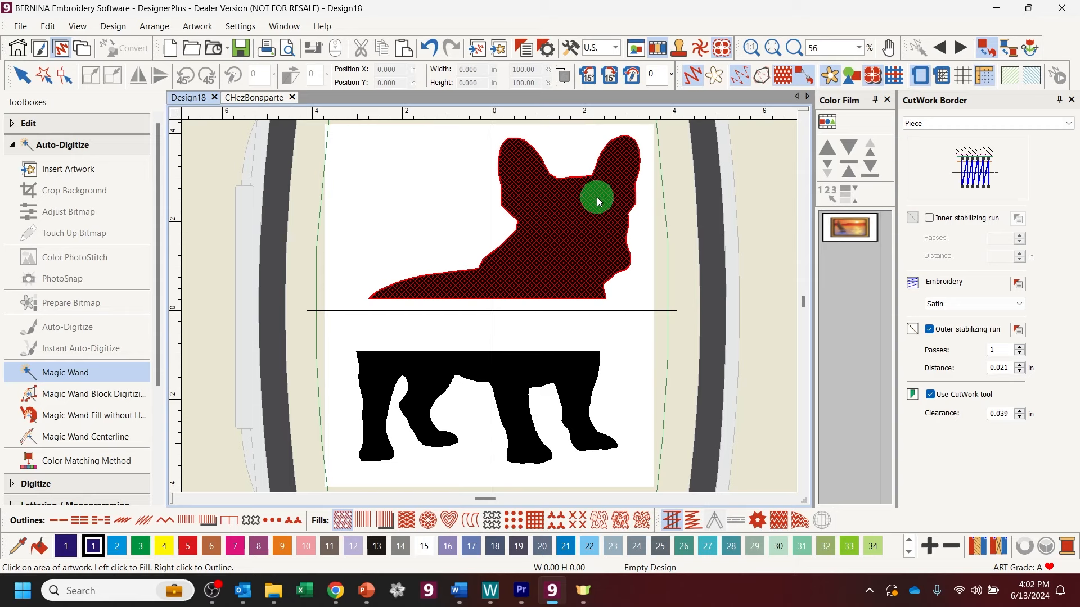
click(550, 330)
click(535, 383)
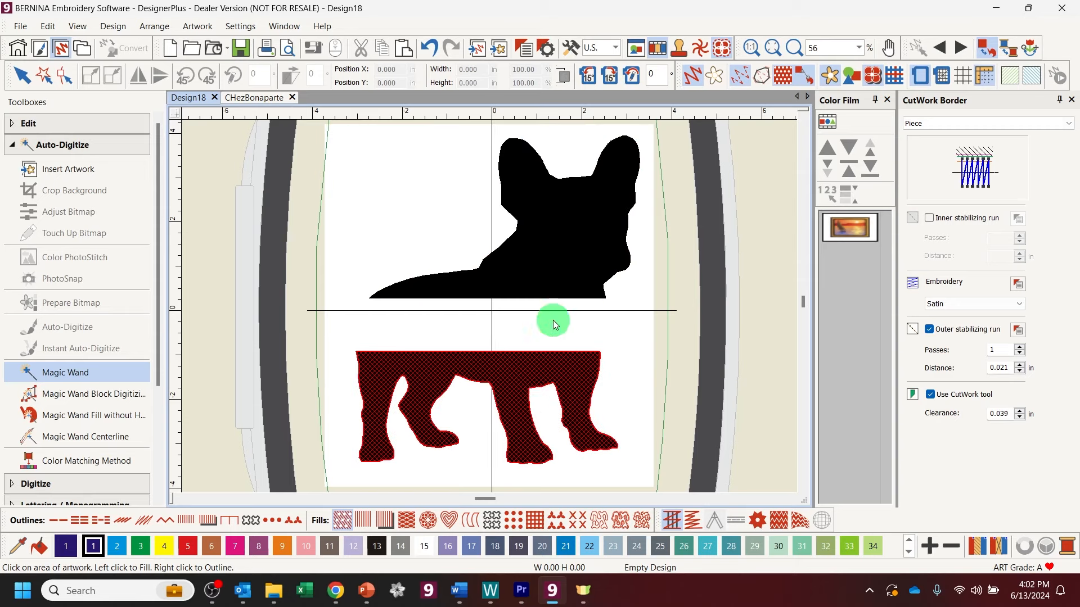
click(589, 214)
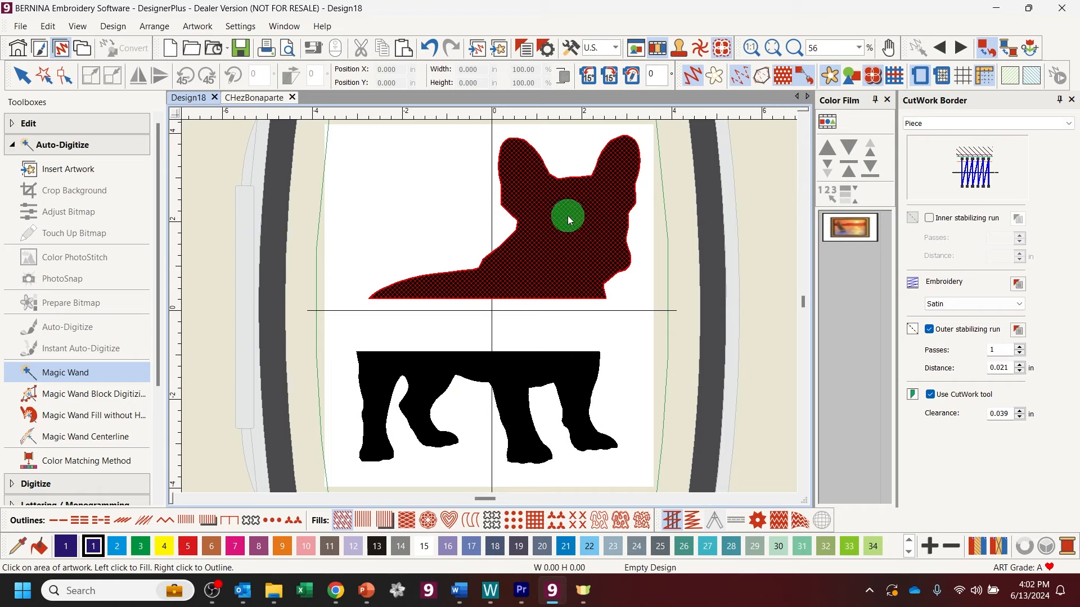
click(568, 215)
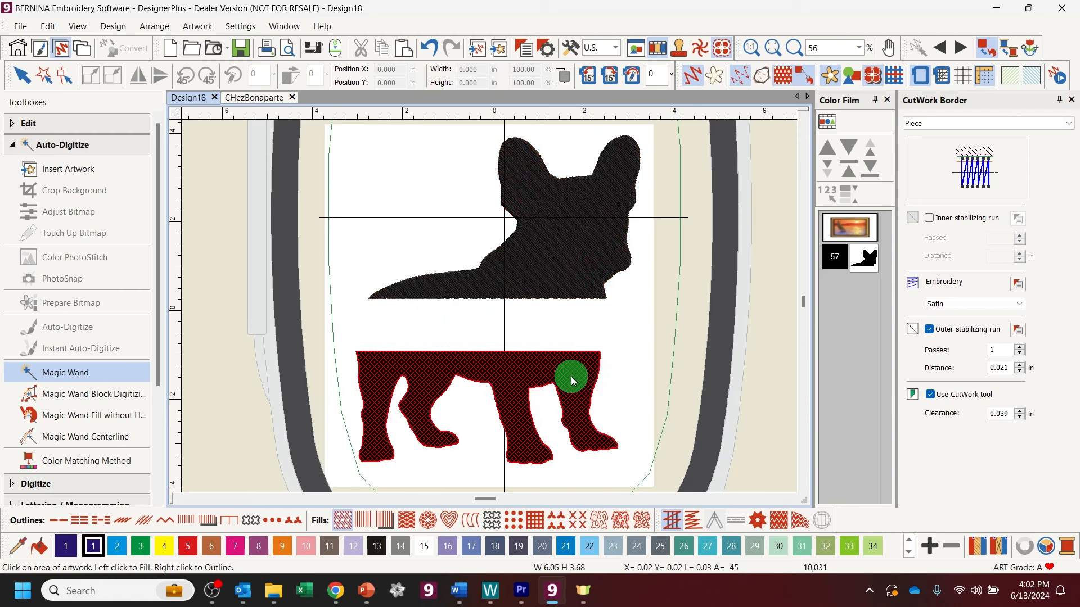
click(571, 377)
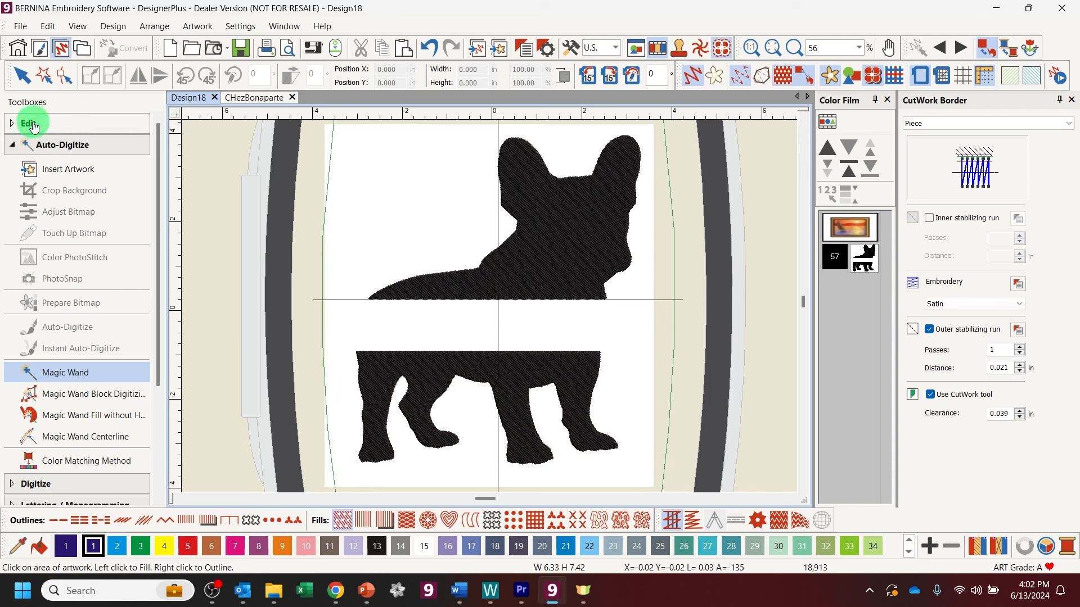
Convert both filled dog halves to Single outlines and hide the background artwork.
click(22, 76)
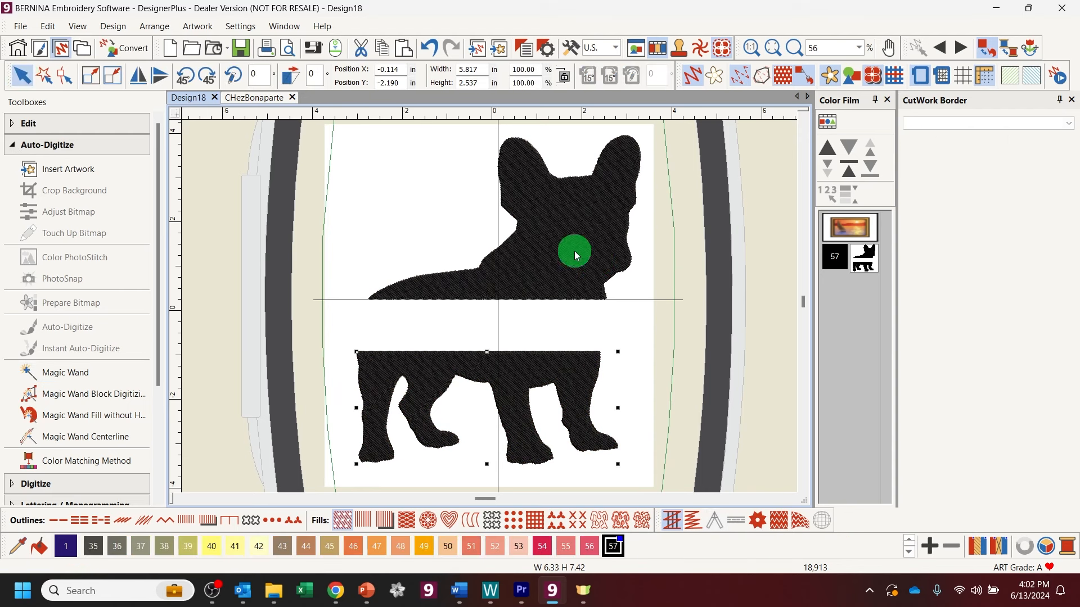
click(564, 217)
click(531, 366)
click(565, 240)
click(541, 378)
click(584, 245)
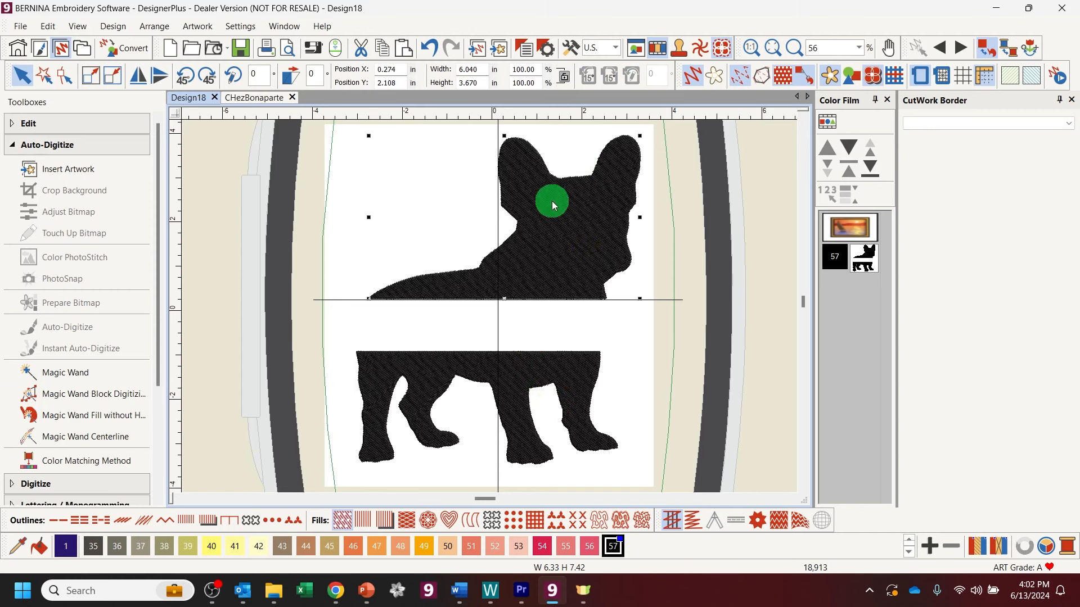
click(59, 522)
click(425, 391)
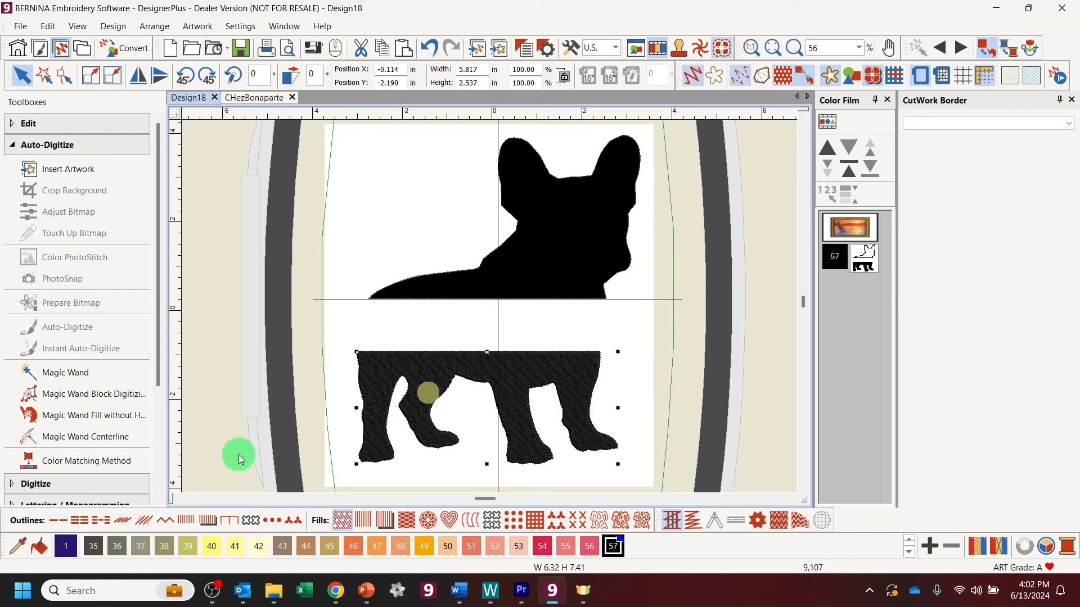
click(56, 522)
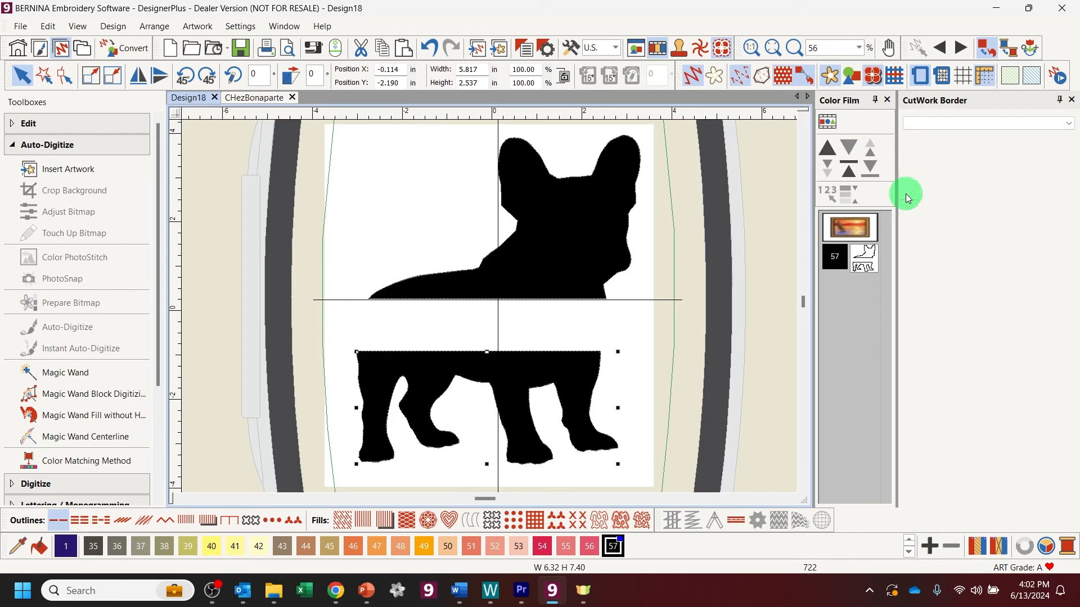
click(837, 77)
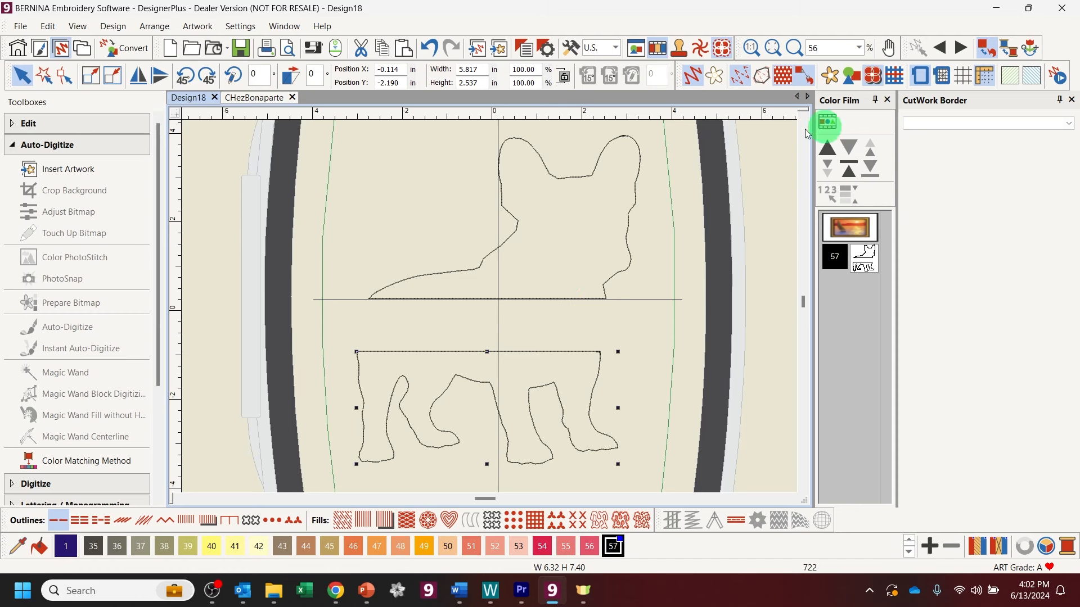
Duplicate both dog outlines in place and recolor the copies with thread color 2.
click(865, 257)
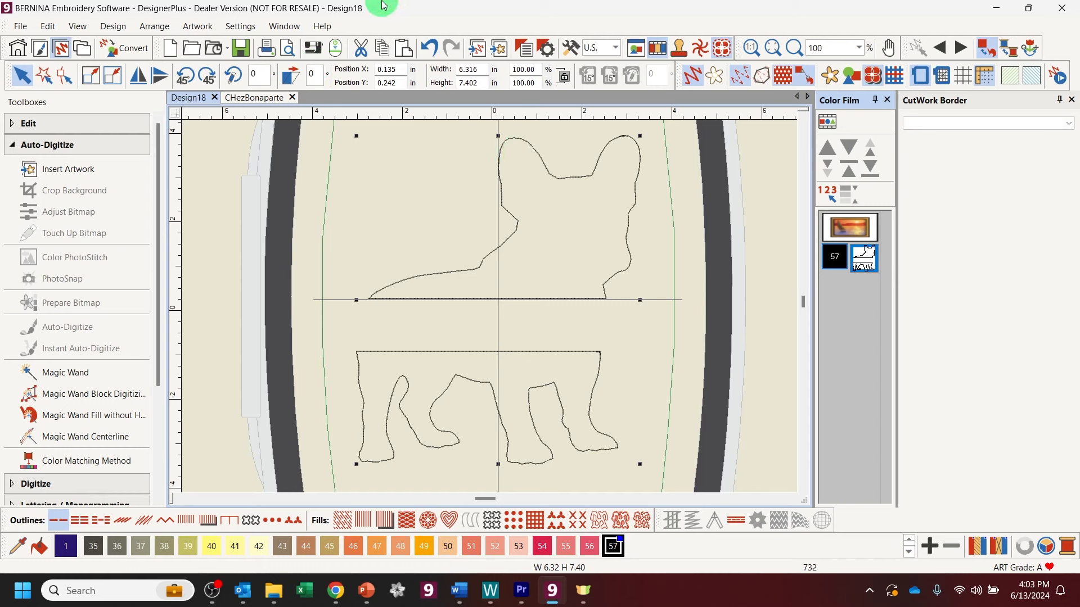
click(403, 56)
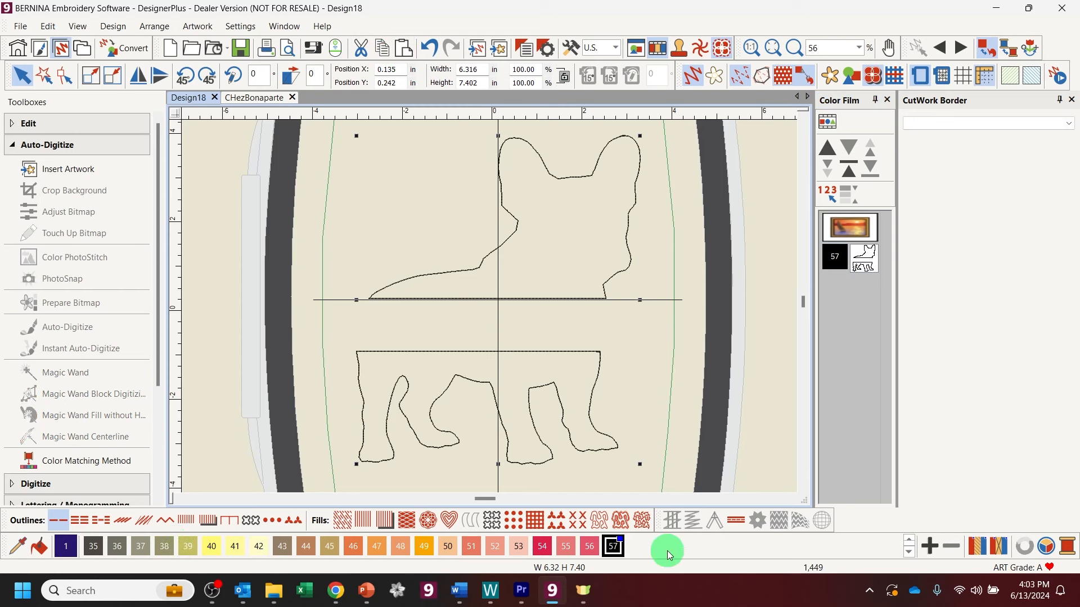
click(910, 541)
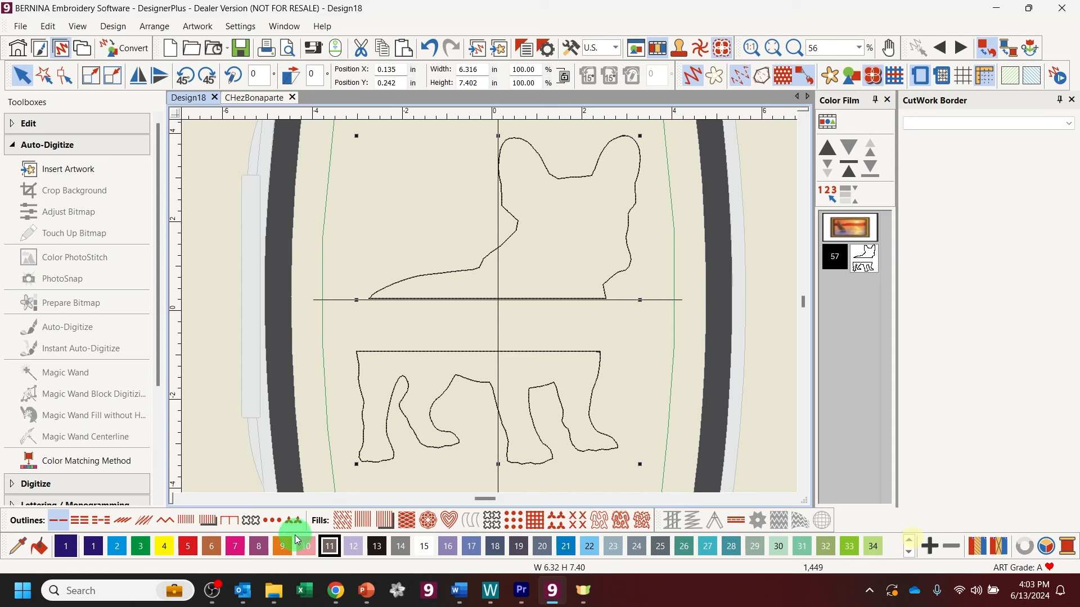
click(118, 543)
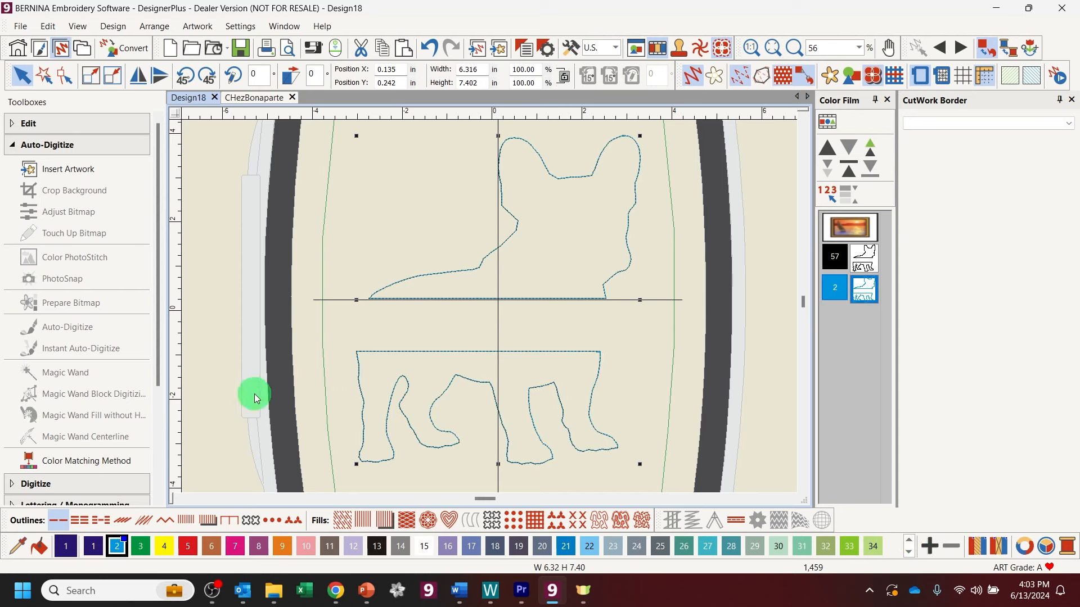
click(853, 297)
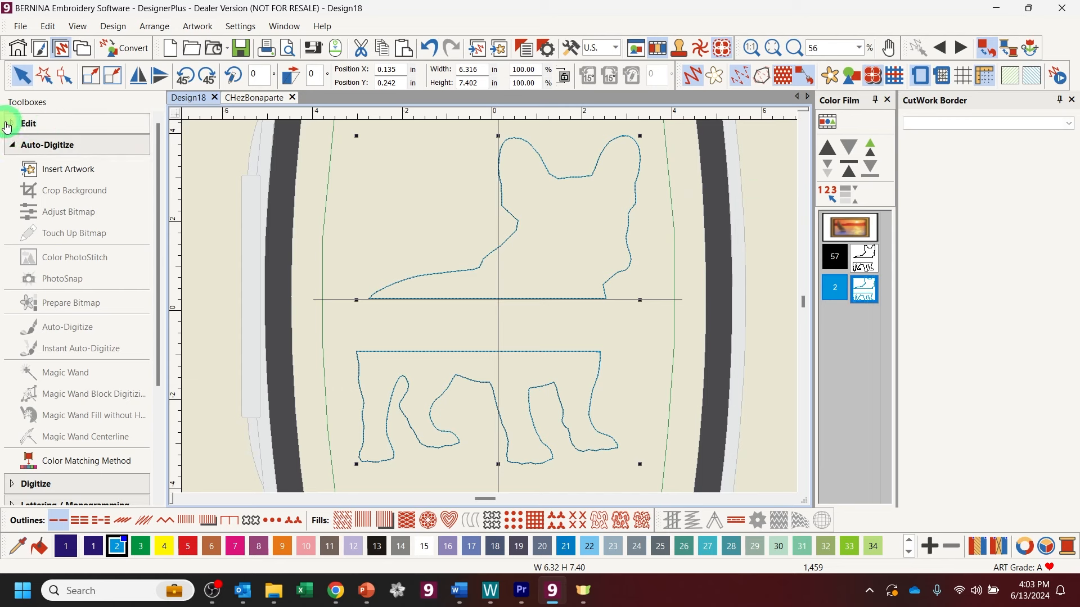
Undo the recoloring of the duplicated dog outlines and clear the selection.
click(46, 124)
click(241, 170)
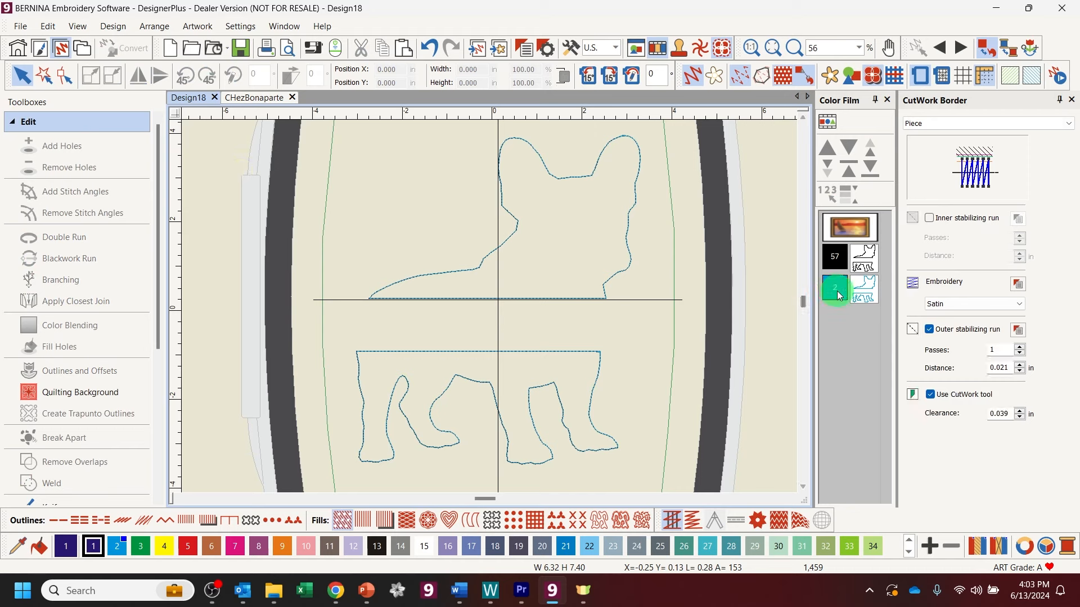
click(629, 262)
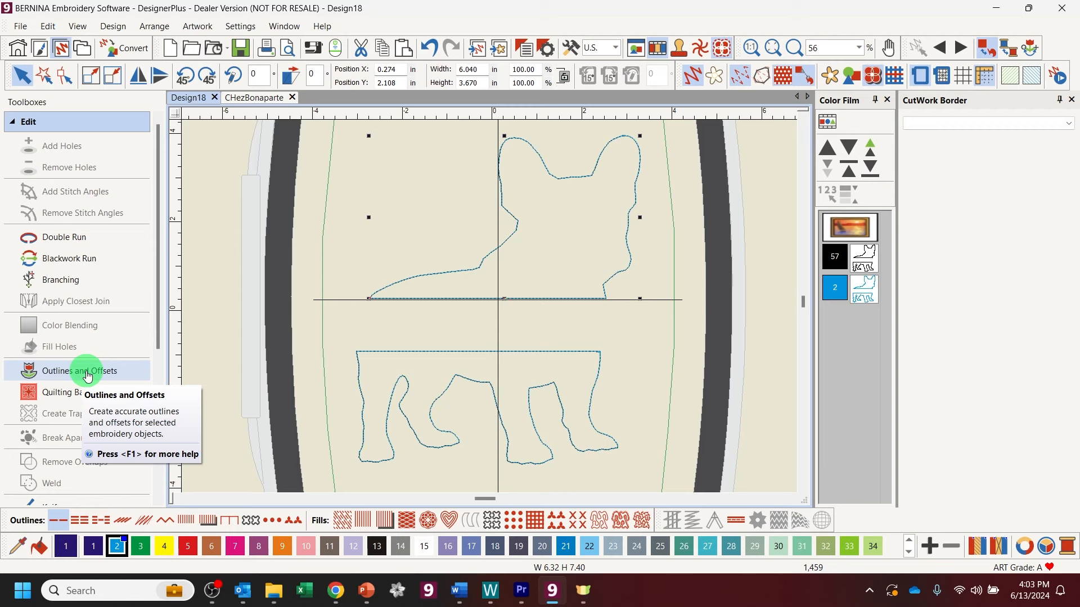
key(ctrl+z)
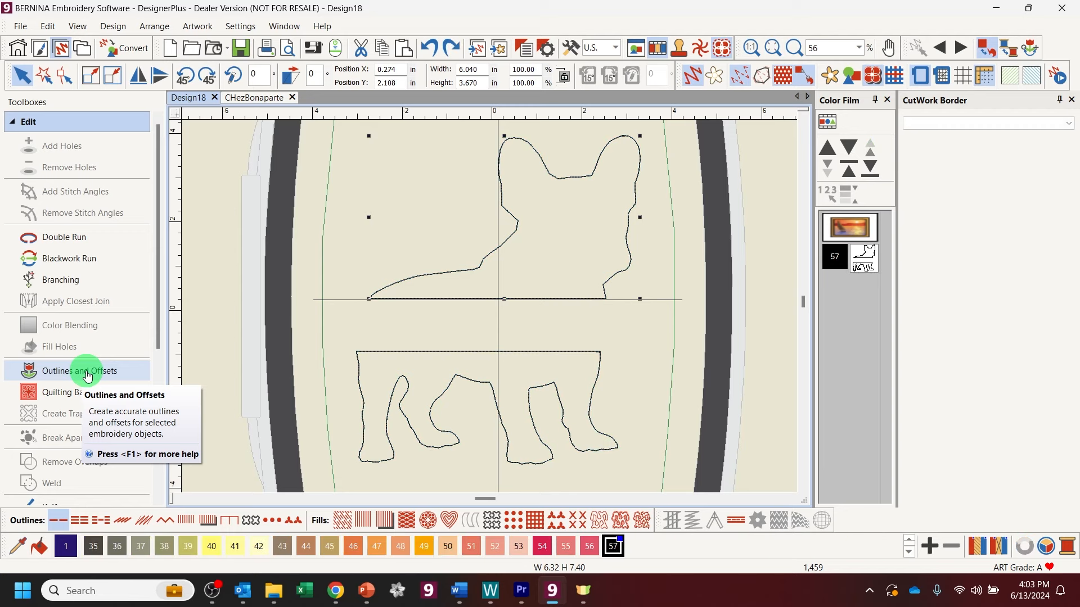
click(252, 235)
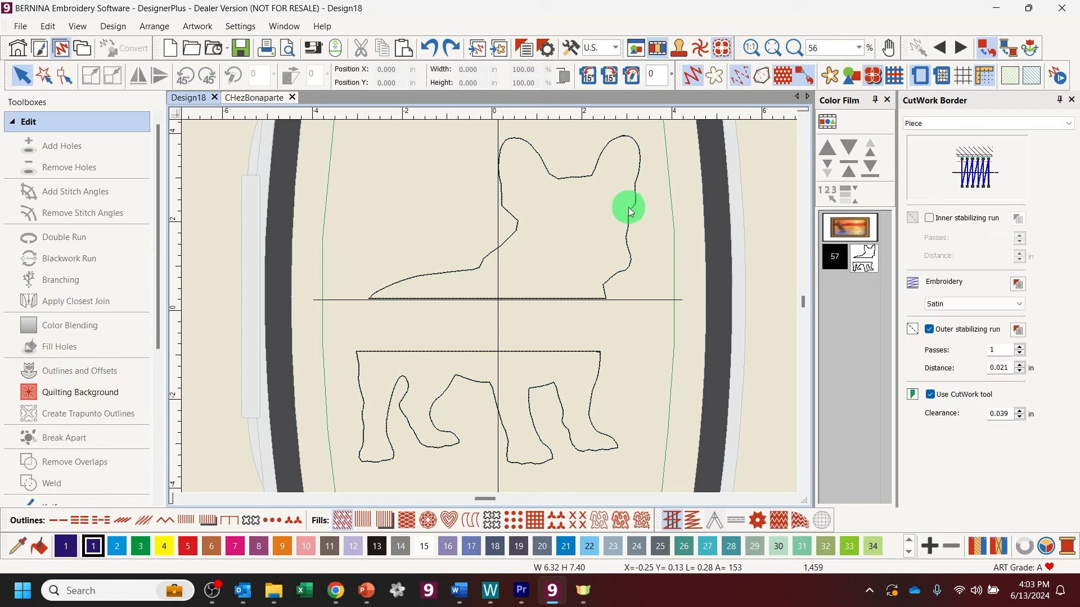
Open Outlines and Offsets for both dog outlines and enable Single object outlines in color 2 BERNINA.
click(864, 259)
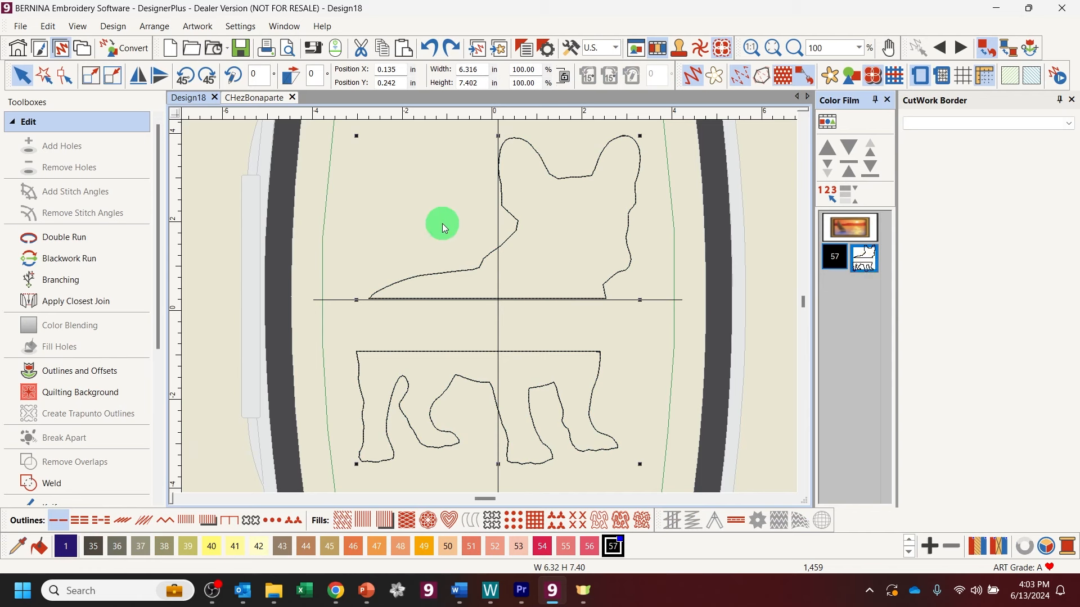
click(70, 369)
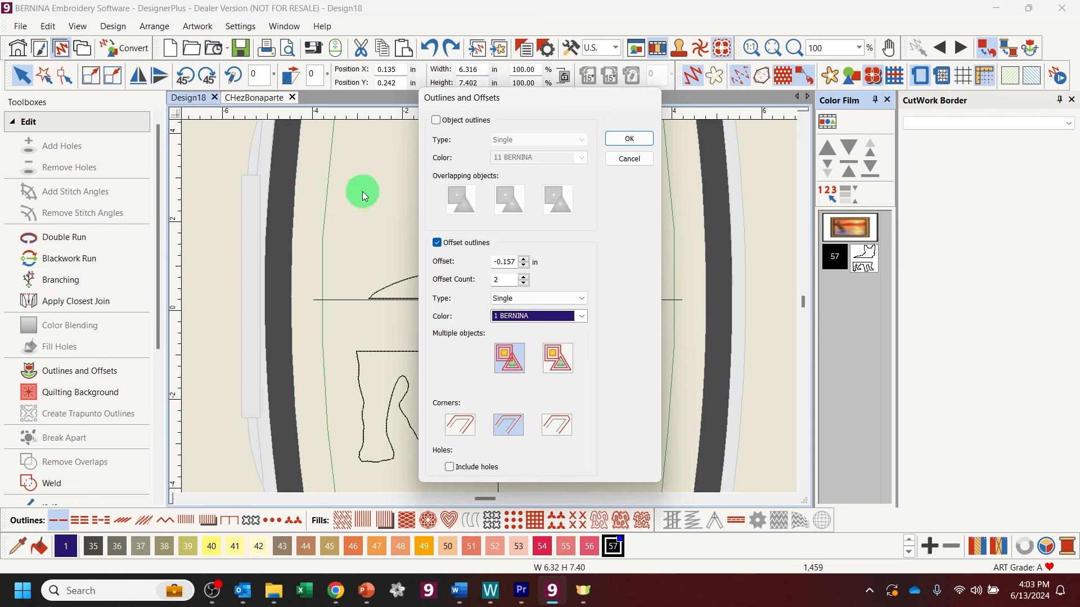
click(437, 121)
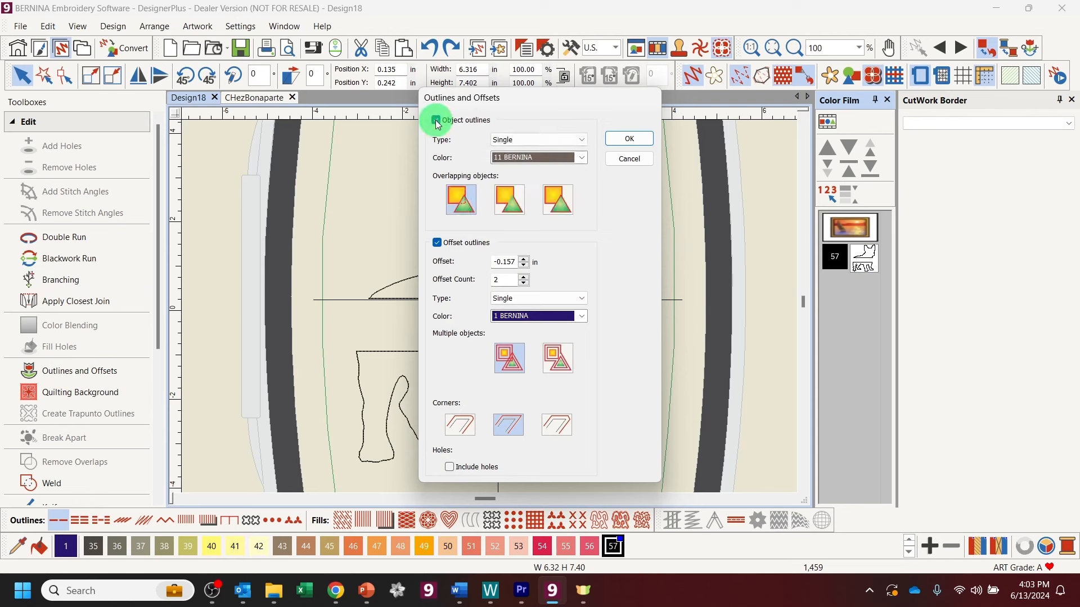
click(582, 157)
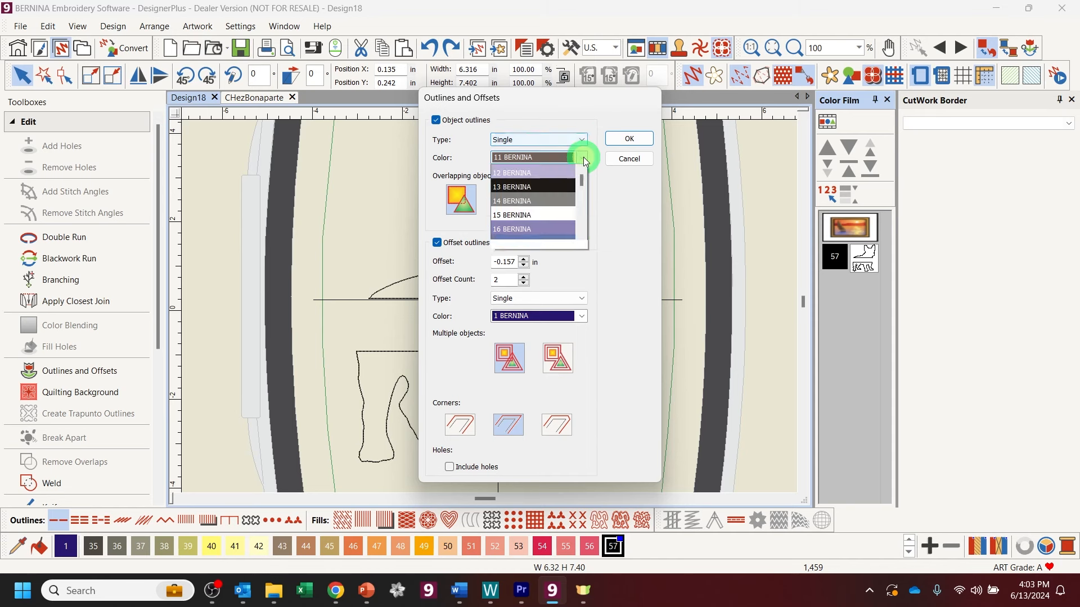
drag(585, 191, 584, 172)
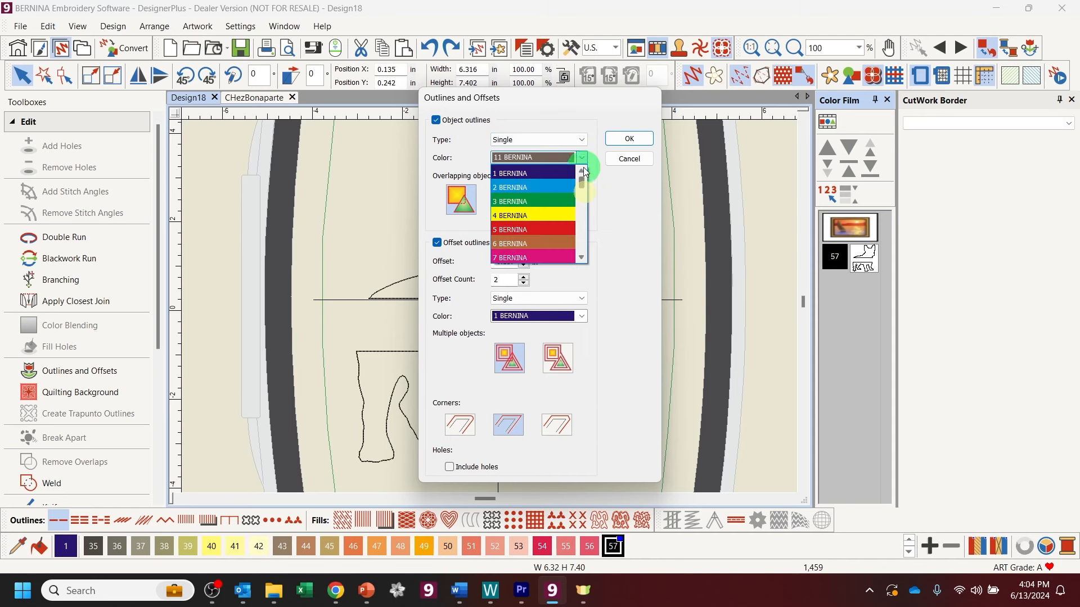
click(539, 188)
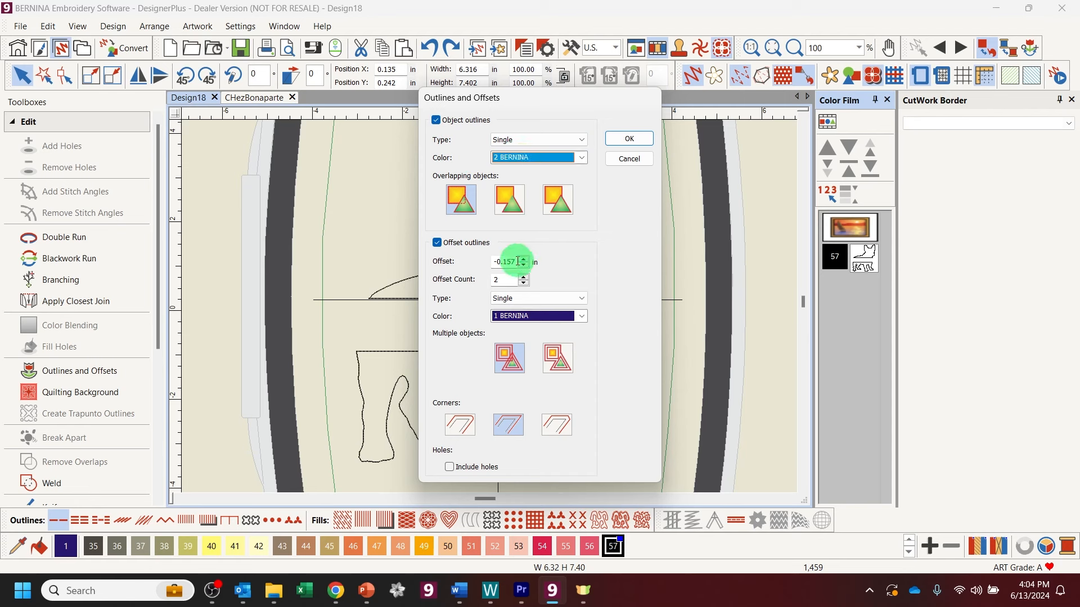
Set the offset outlines to -1 mm, count 1, in color 2 BERNINA and generate the outlines for both dog halves.
drag(517, 261, 468, 258)
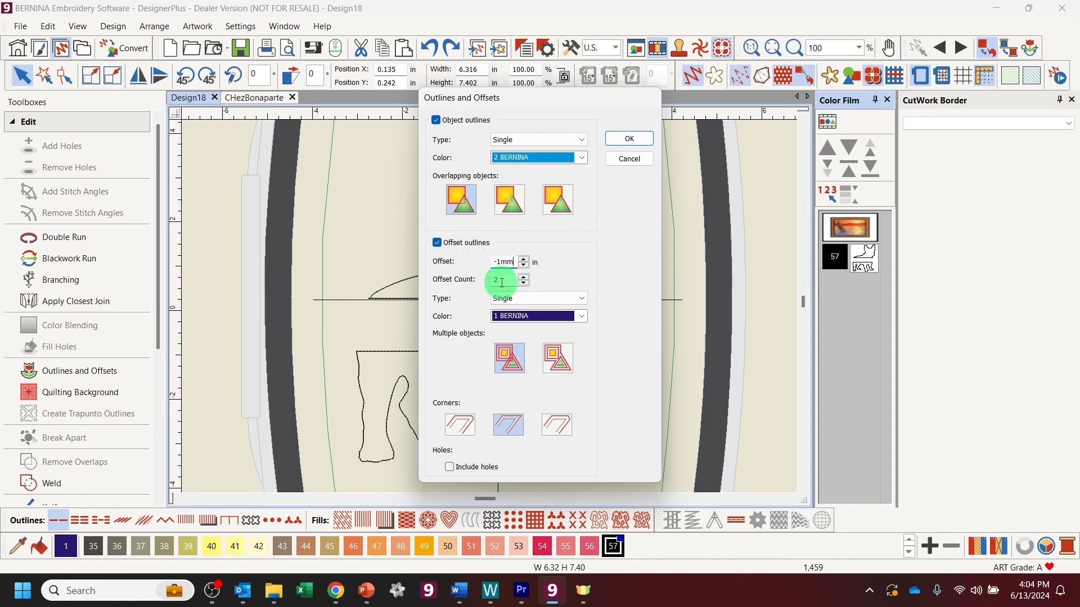
drag(501, 280, 487, 286)
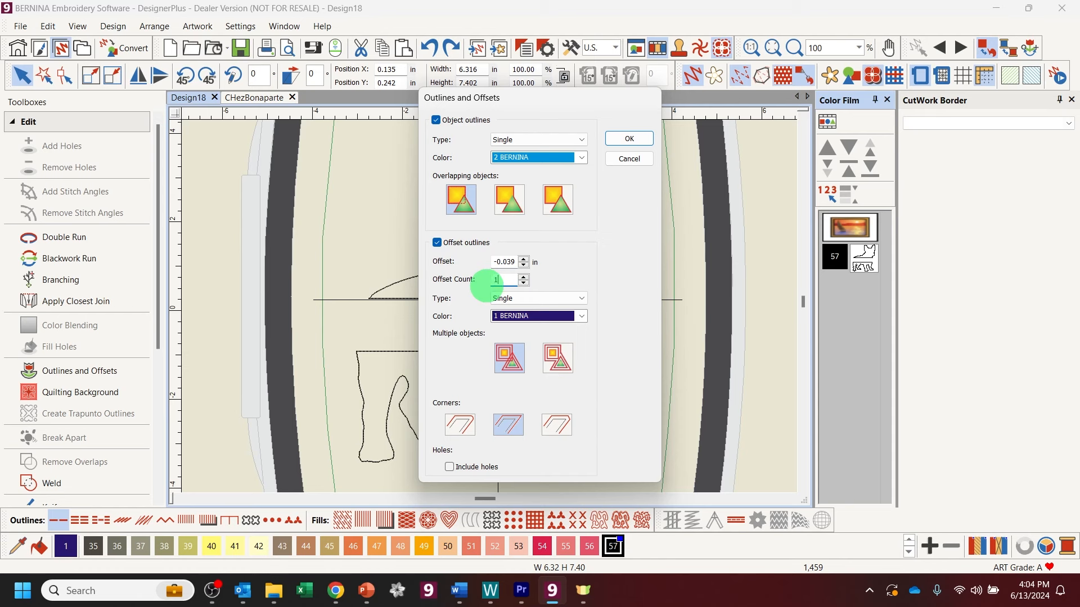
text(1)
click(537, 316)
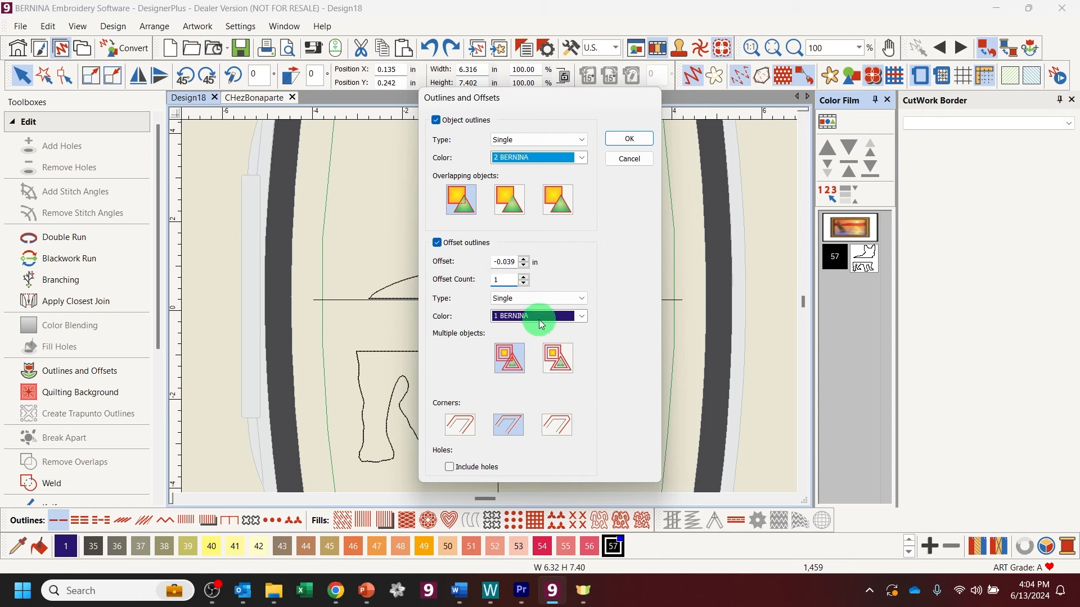
click(537, 346)
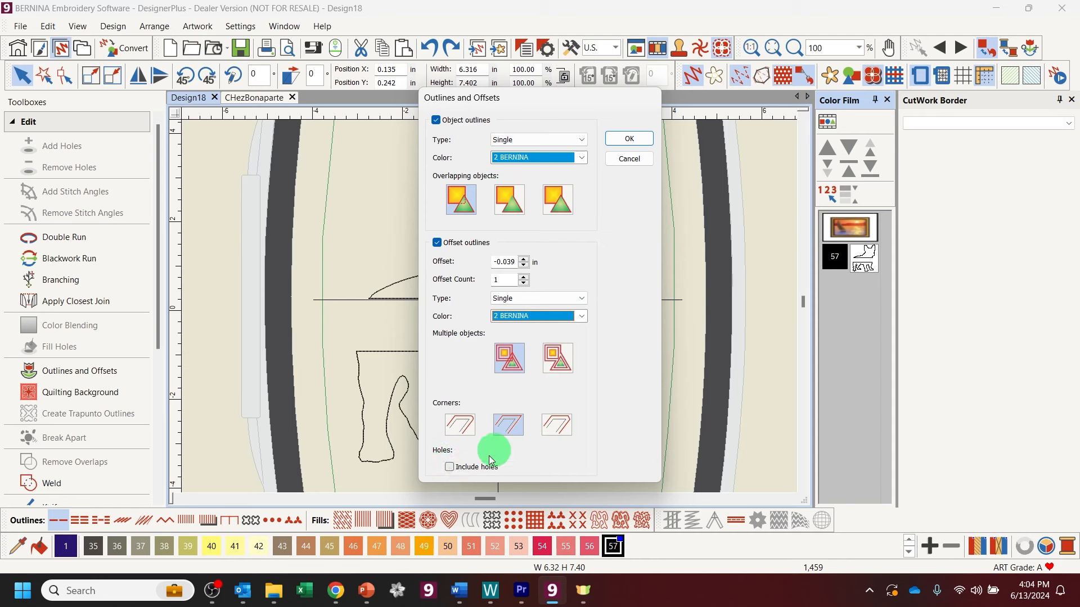
click(625, 143)
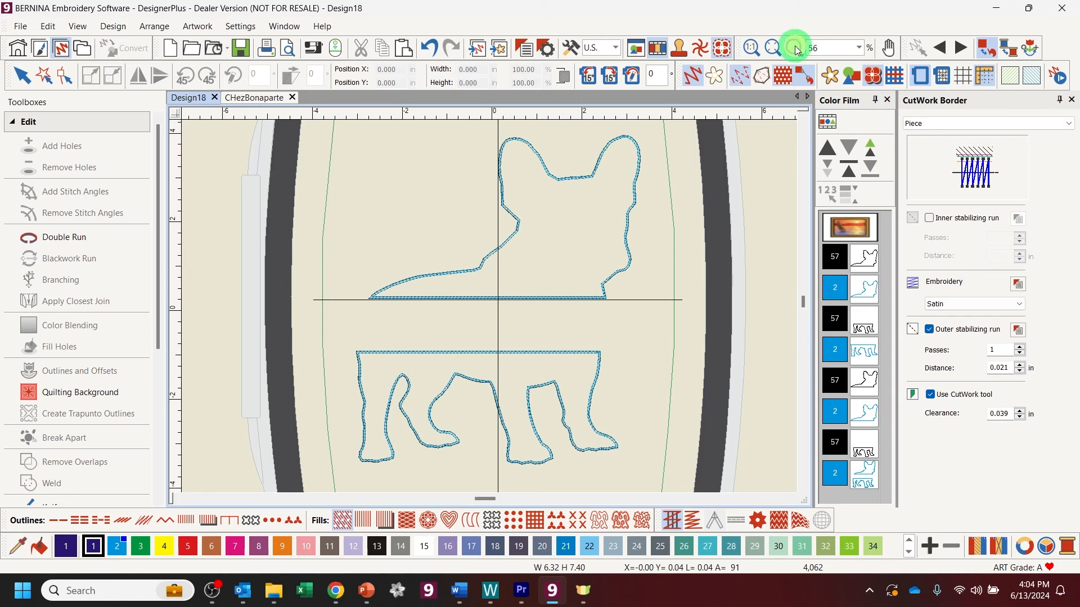
Reopen Outlines and Offsets for the first color 57 outlines of both dog halves and turn off offset outlines.
drag(602, 125, 616, 183)
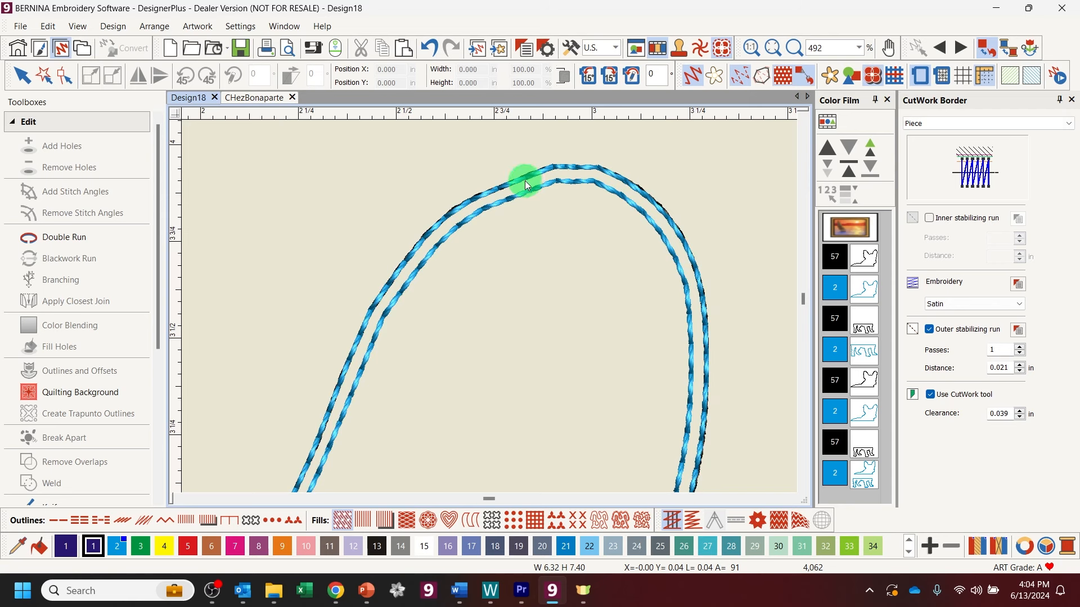
click(772, 48)
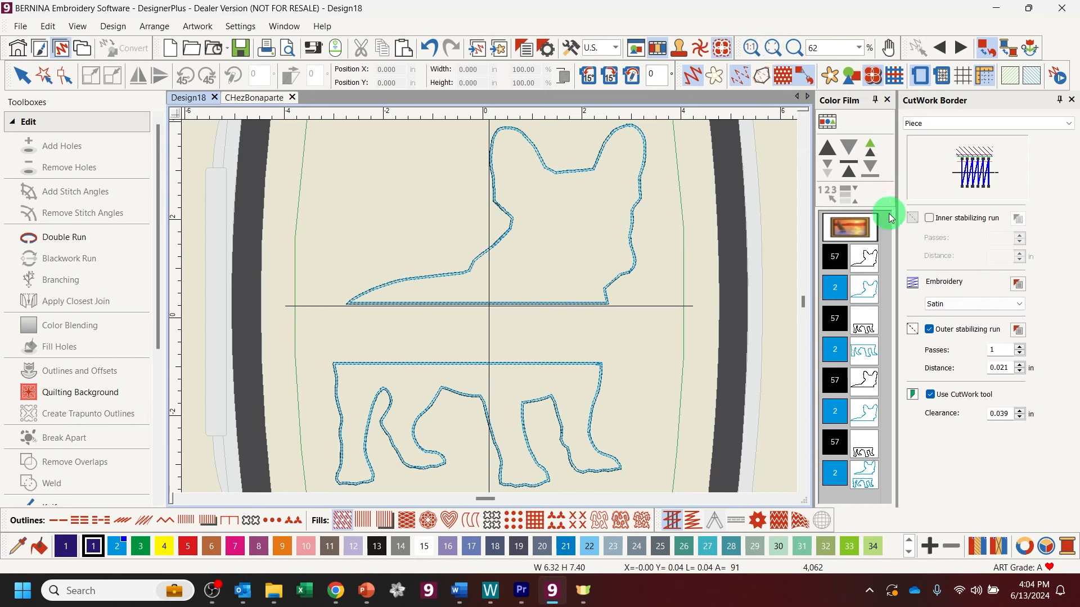
click(870, 263)
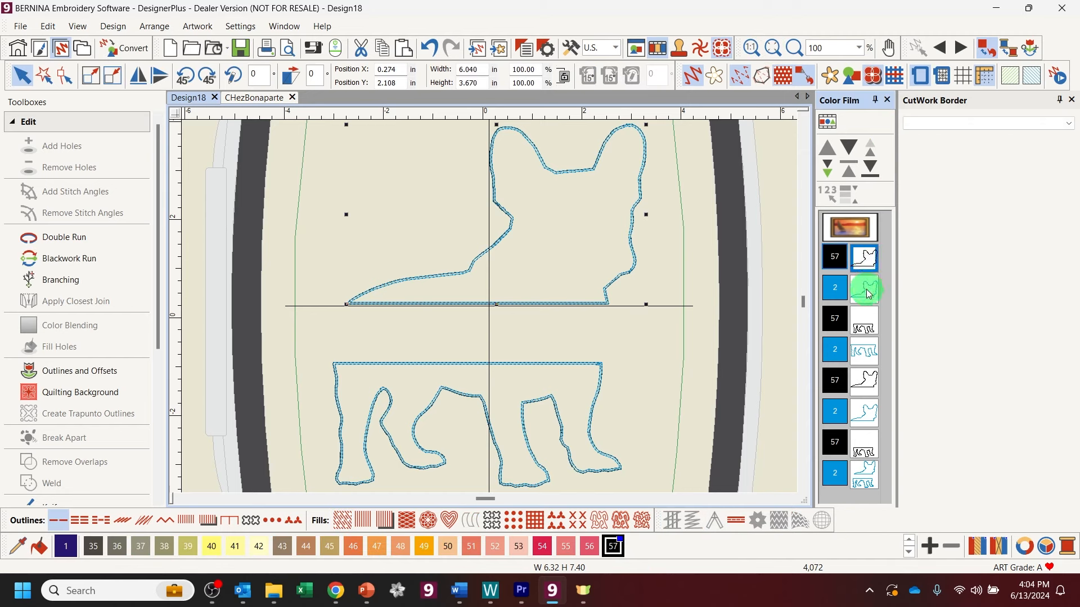
ctrl+click(860, 328)
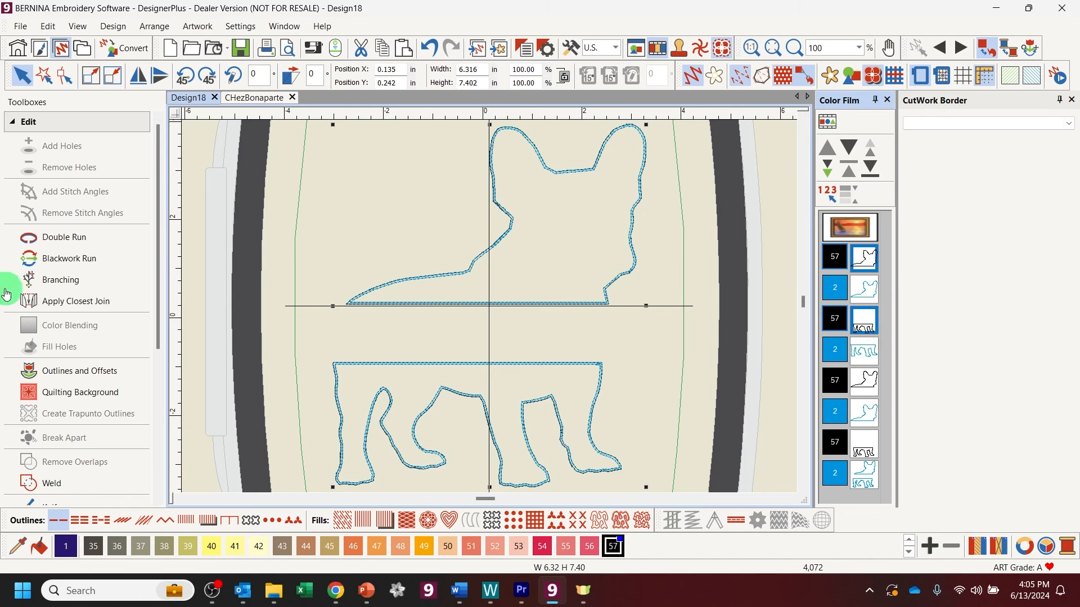
click(64, 371)
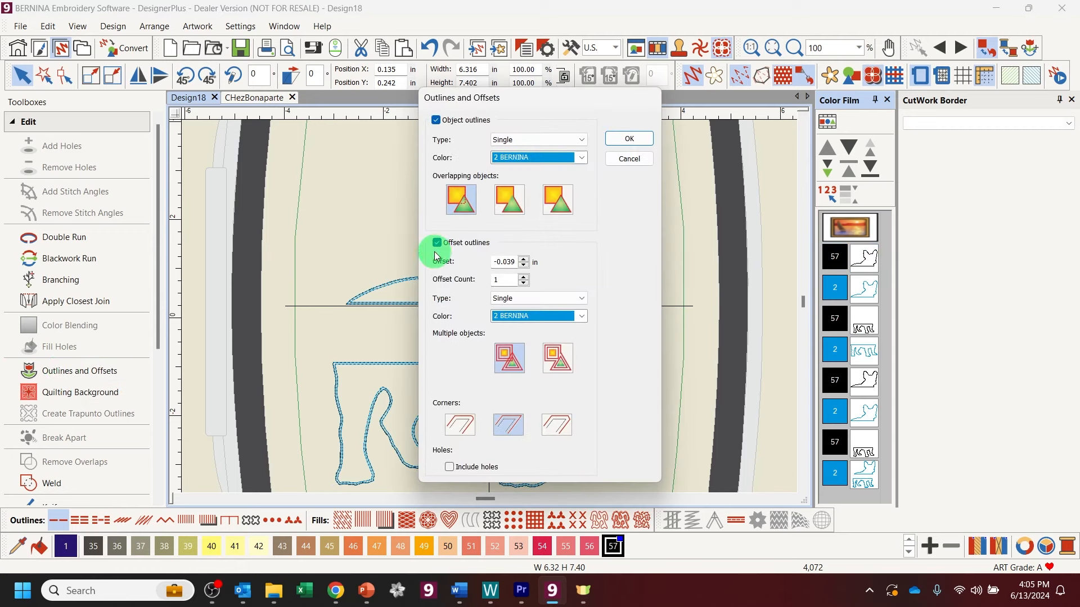
click(437, 243)
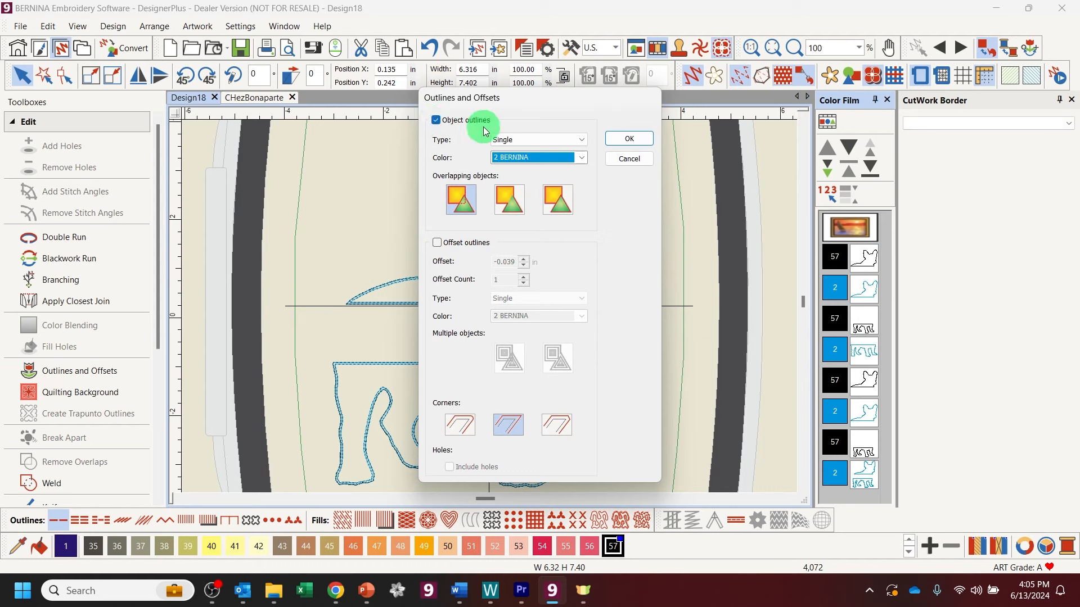
Generate Satin Line object outlines in color 3 BERNINA around both dog halves.
click(504, 141)
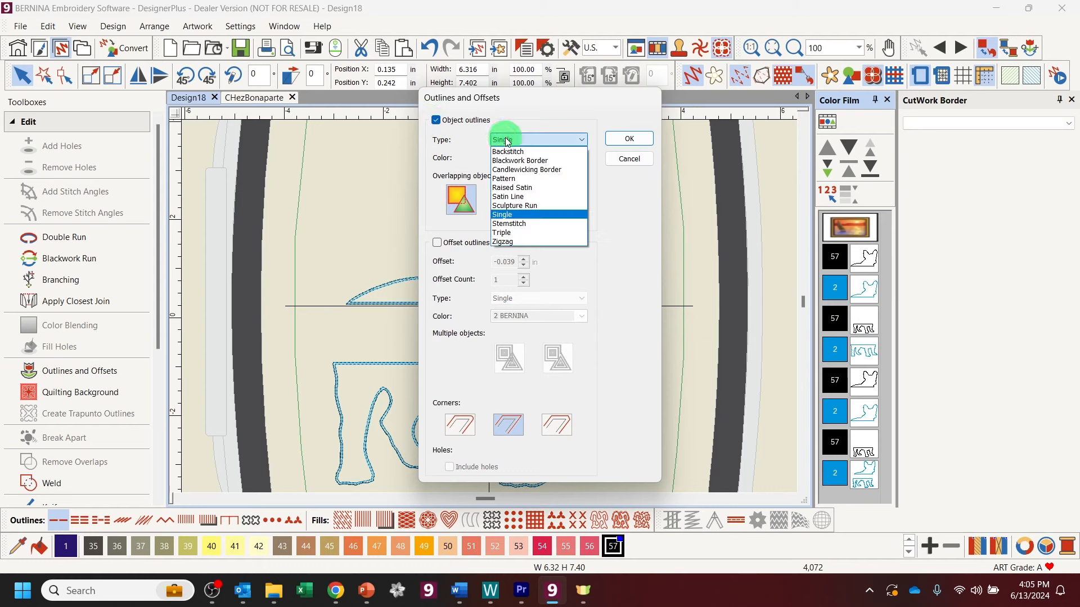
click(517, 196)
click(526, 157)
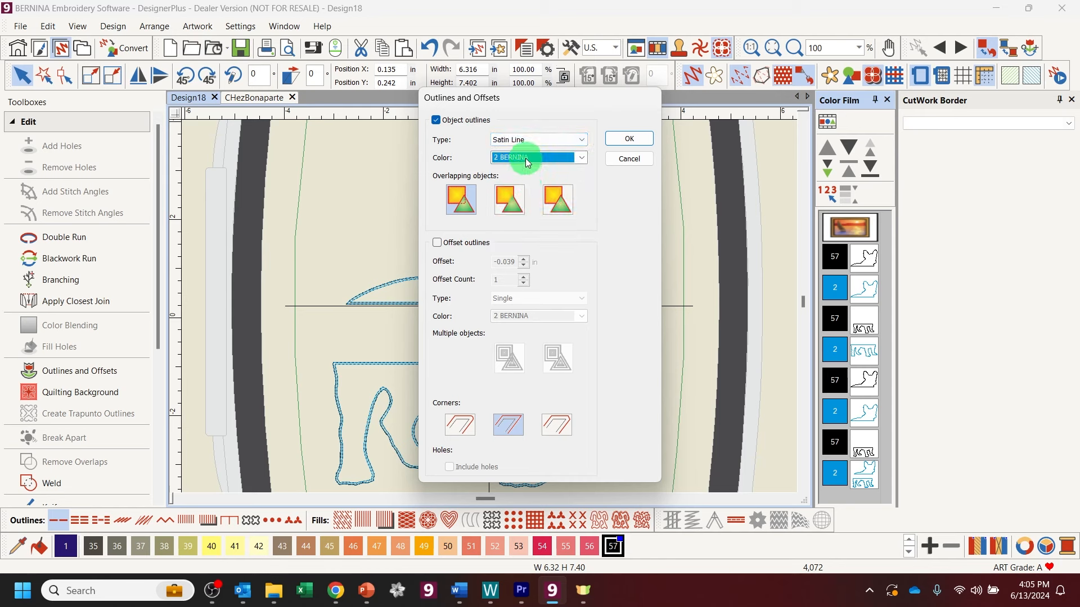
click(525, 185)
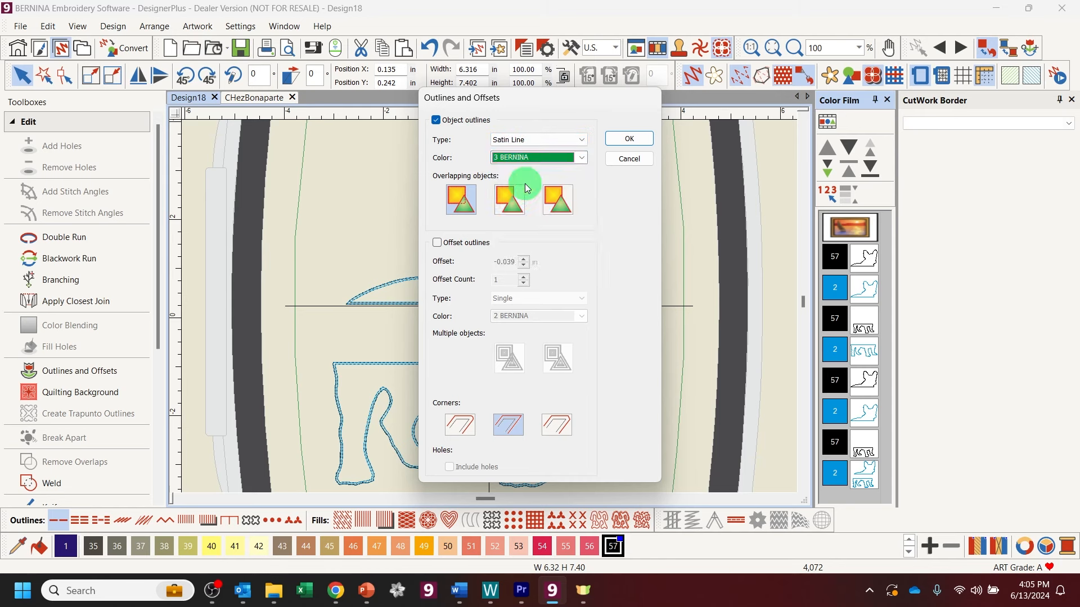
click(621, 139)
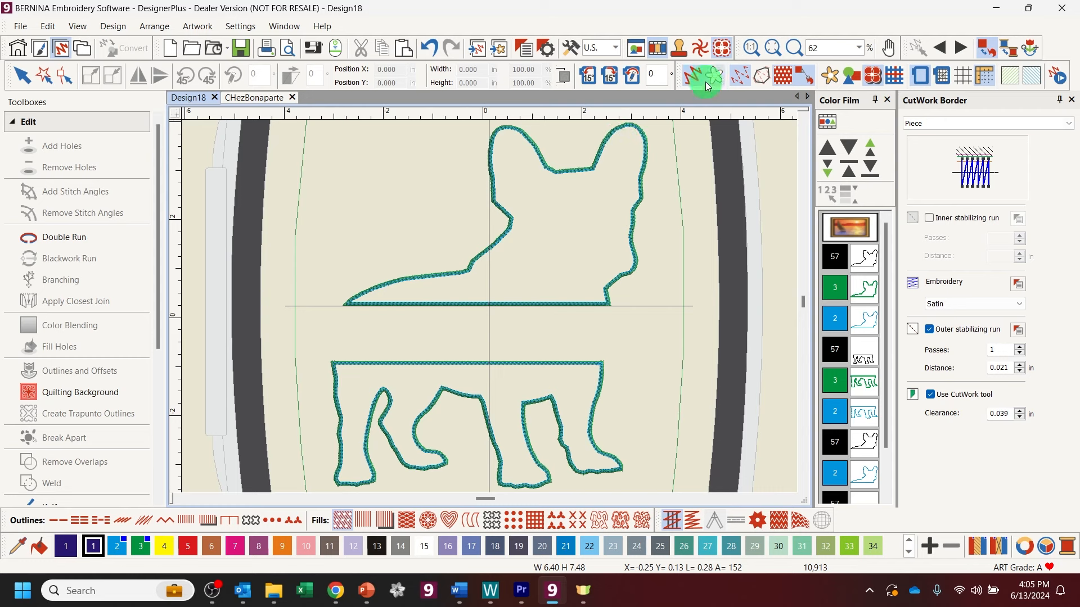
Set the satin width of both green dog outlines to 3 mm.
click(795, 48)
drag(685, 140, 622, 173)
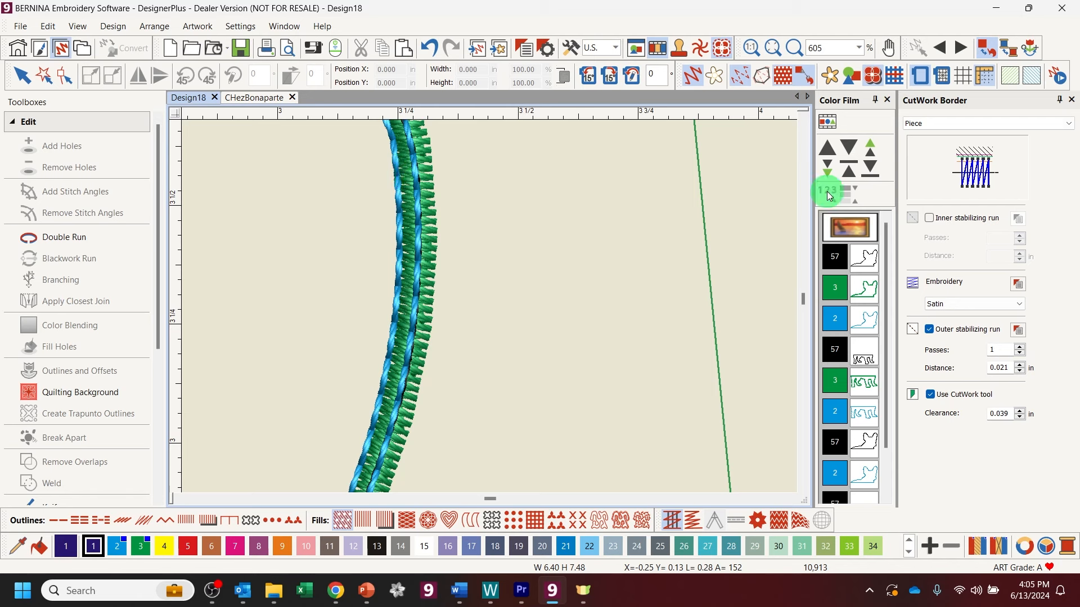
click(860, 288)
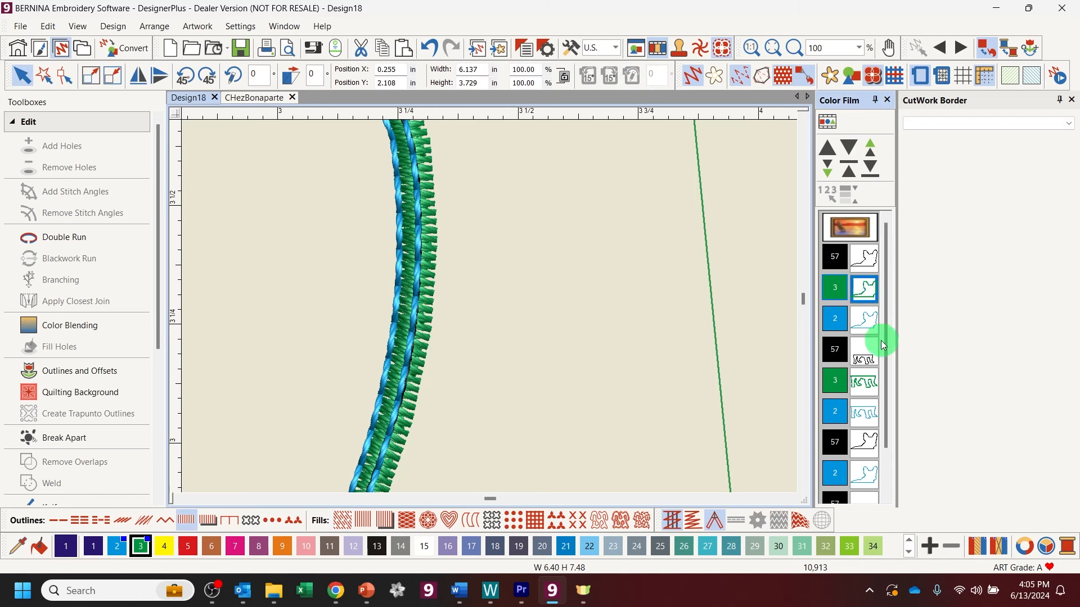
ctrl+click(863, 381)
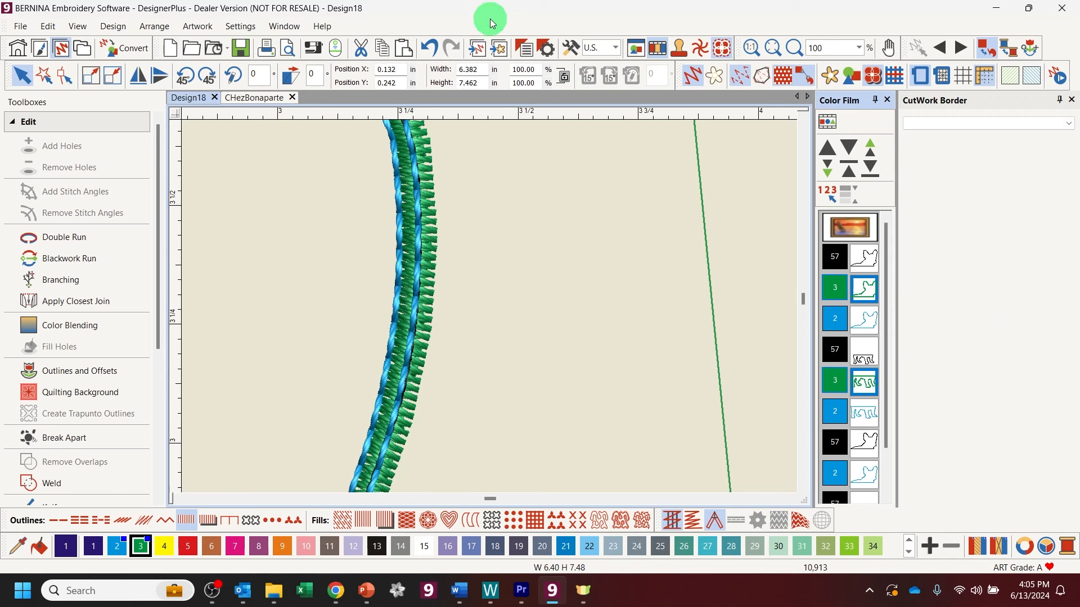
click(523, 49)
click(630, 137)
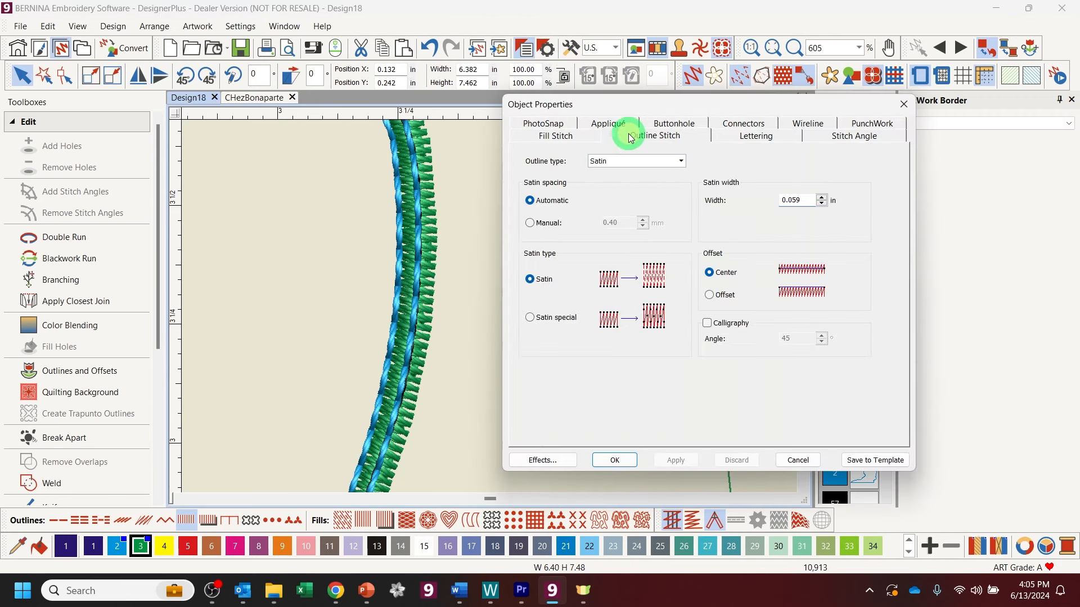
drag(801, 201, 767, 187)
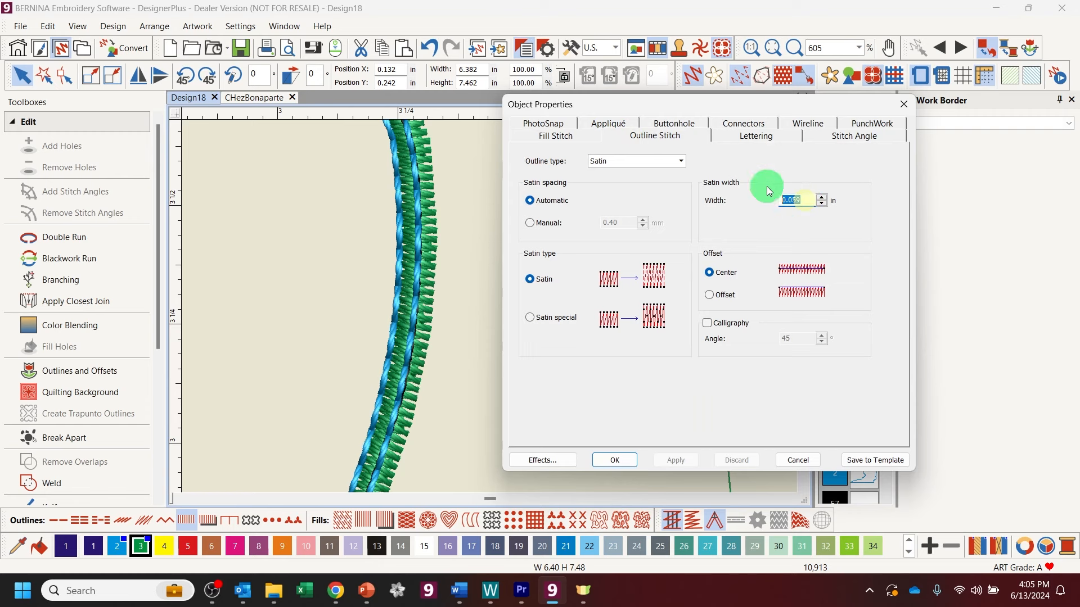
text(3mm)
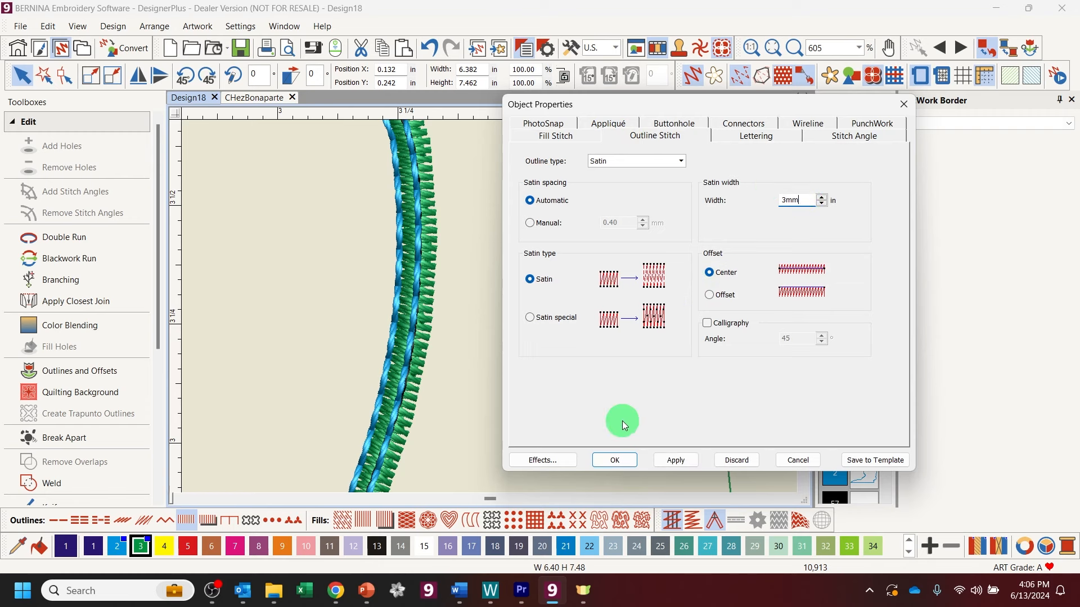
click(615, 460)
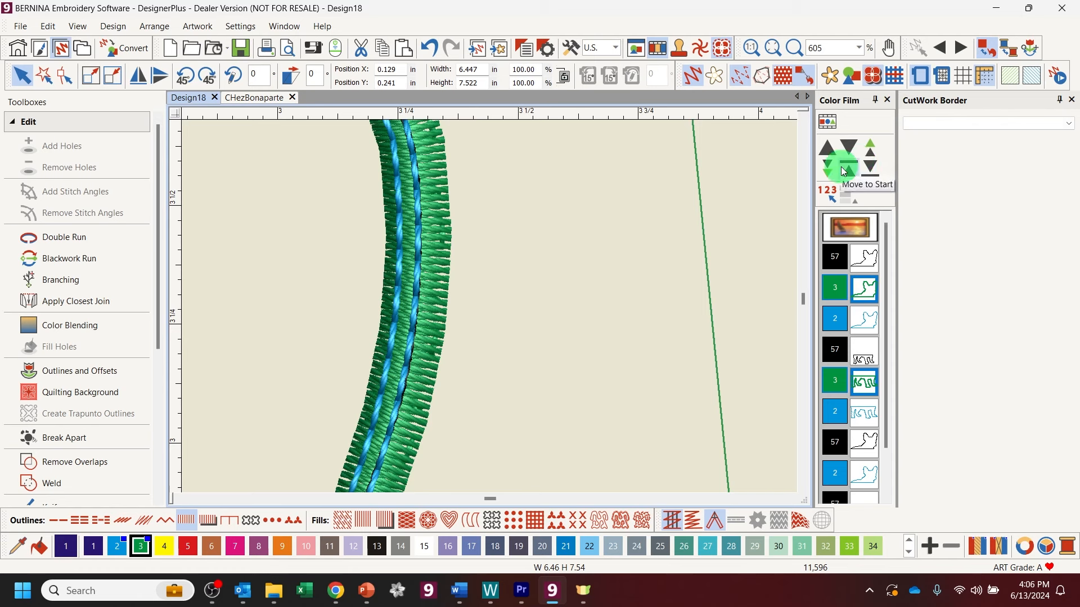
Move both green satin outlines to the end of the stitching sequence.
click(870, 167)
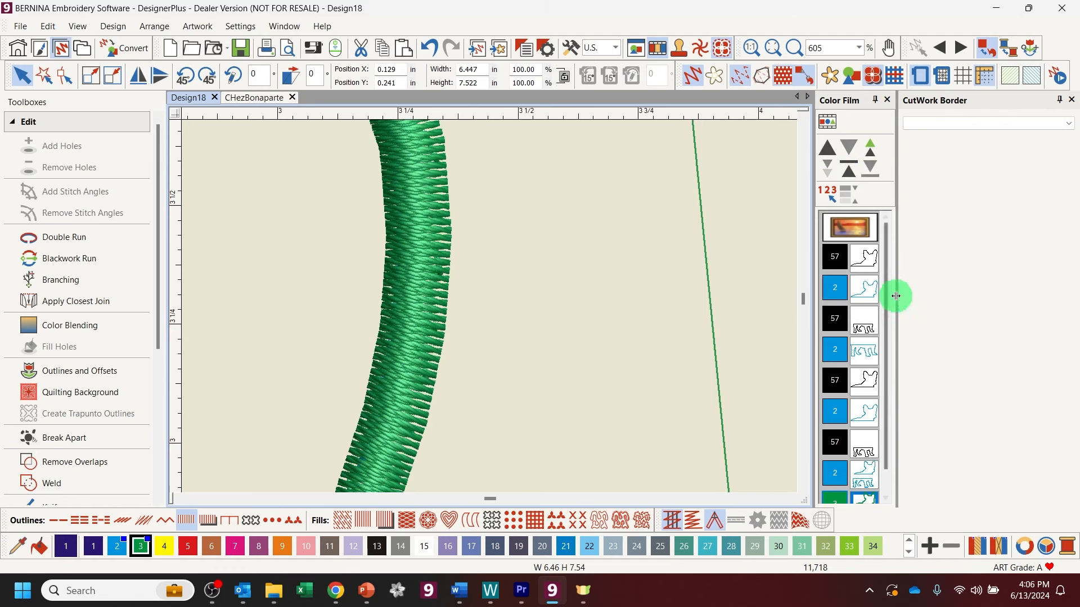
drag(887, 267, 881, 431)
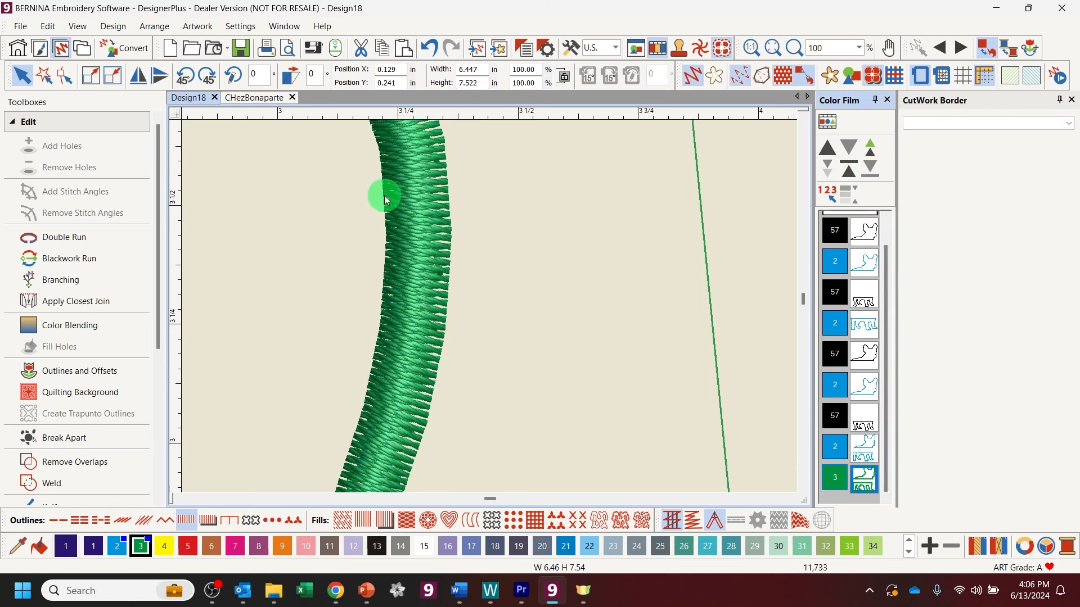
click(773, 48)
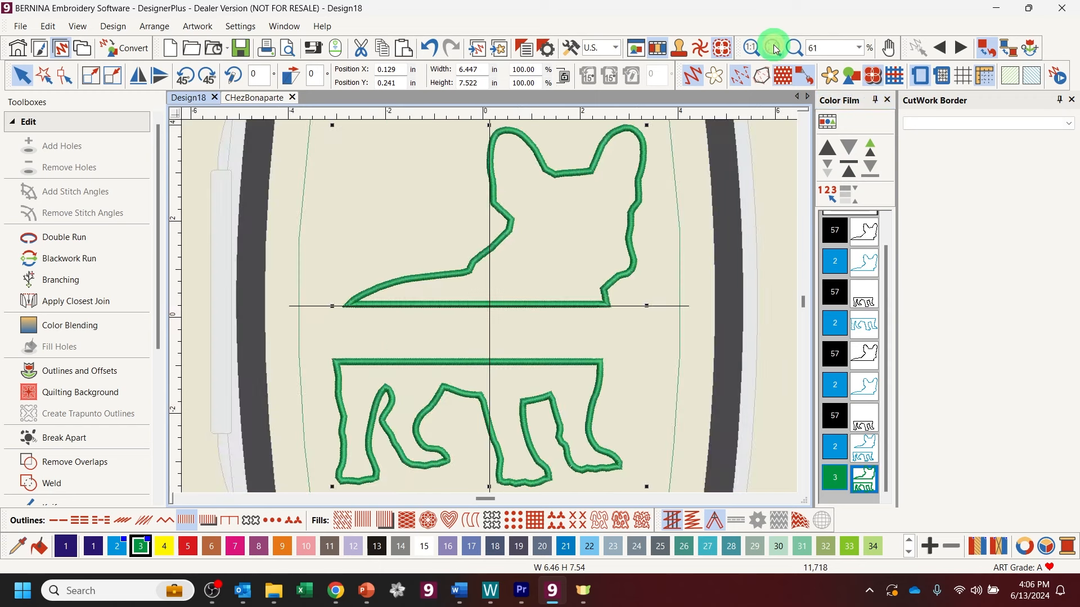
Optimize the design's color changes and select the color 57, 2 and 3 groups one after another.
click(861, 233)
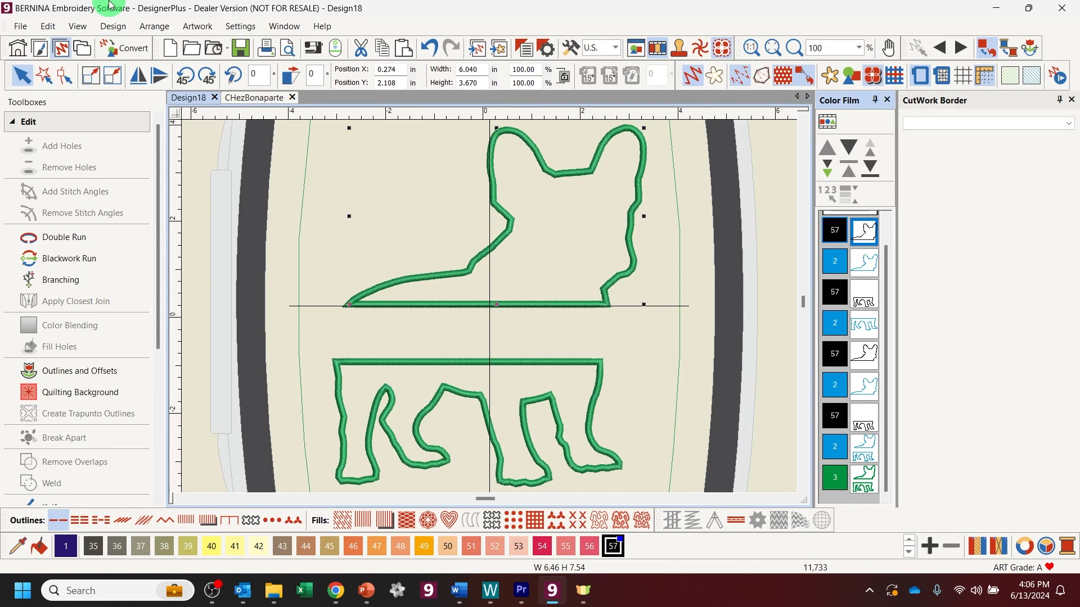
click(111, 26)
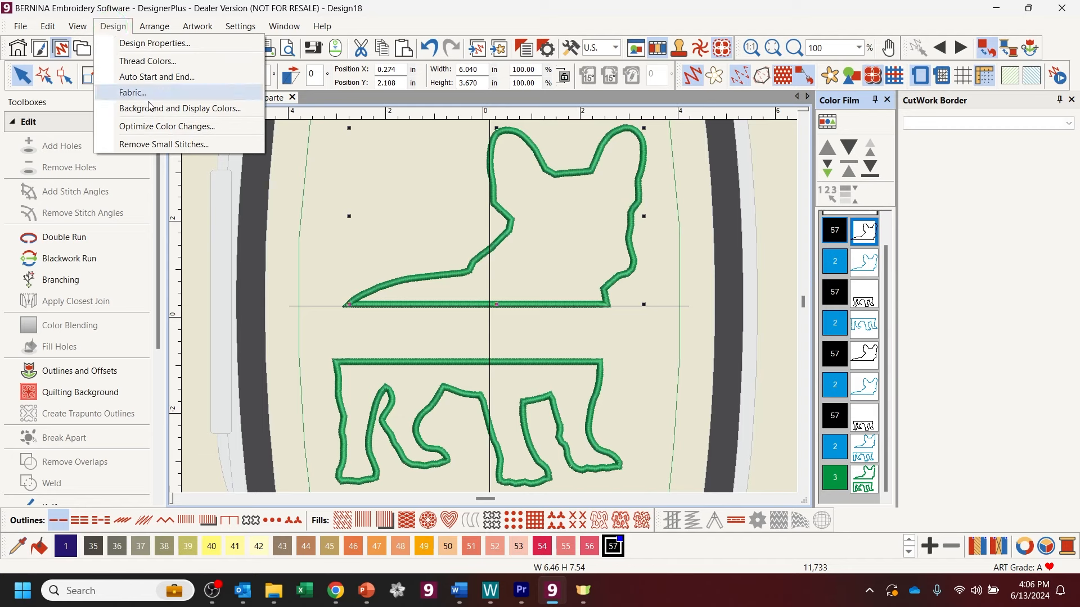
click(150, 129)
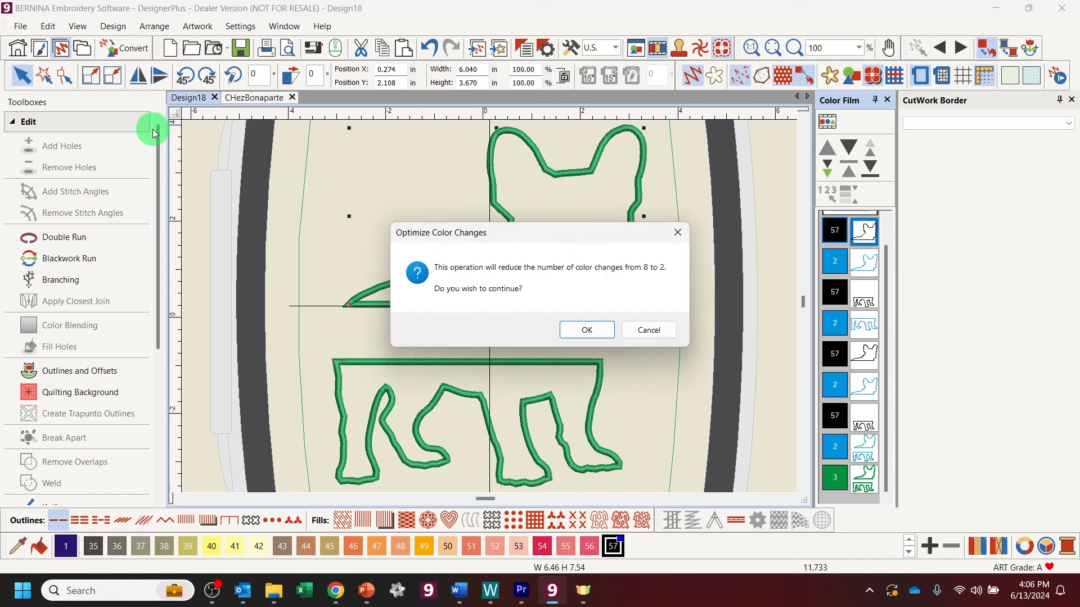
click(581, 328)
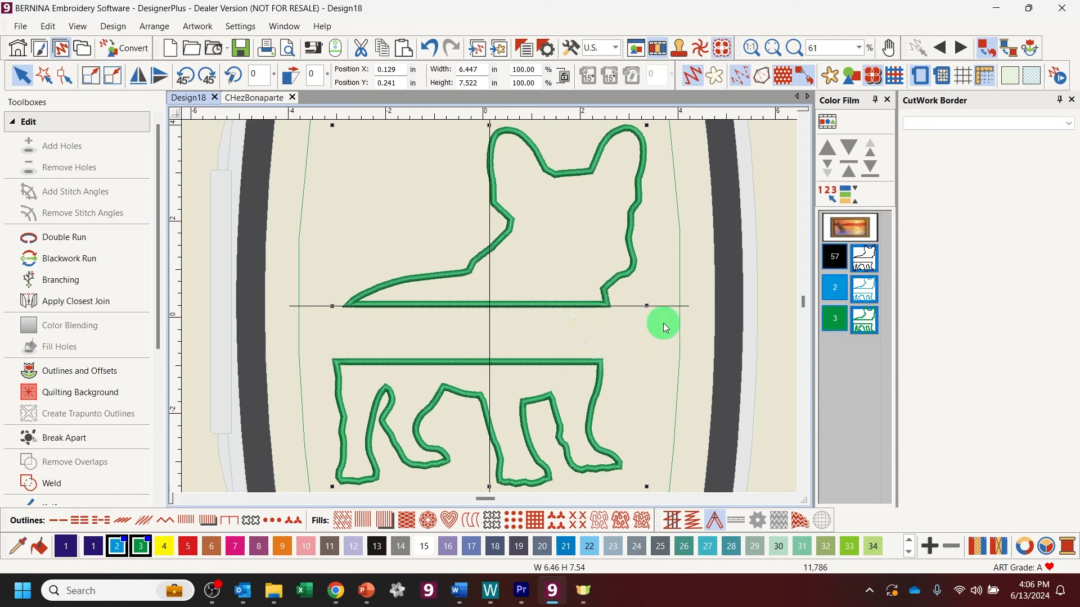
click(879, 259)
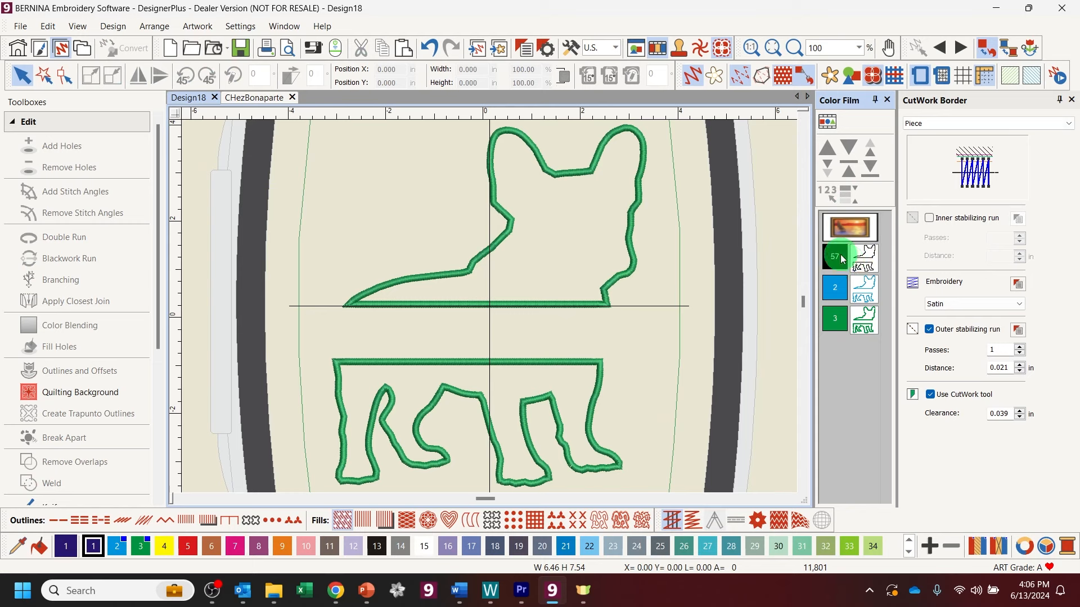
click(839, 258)
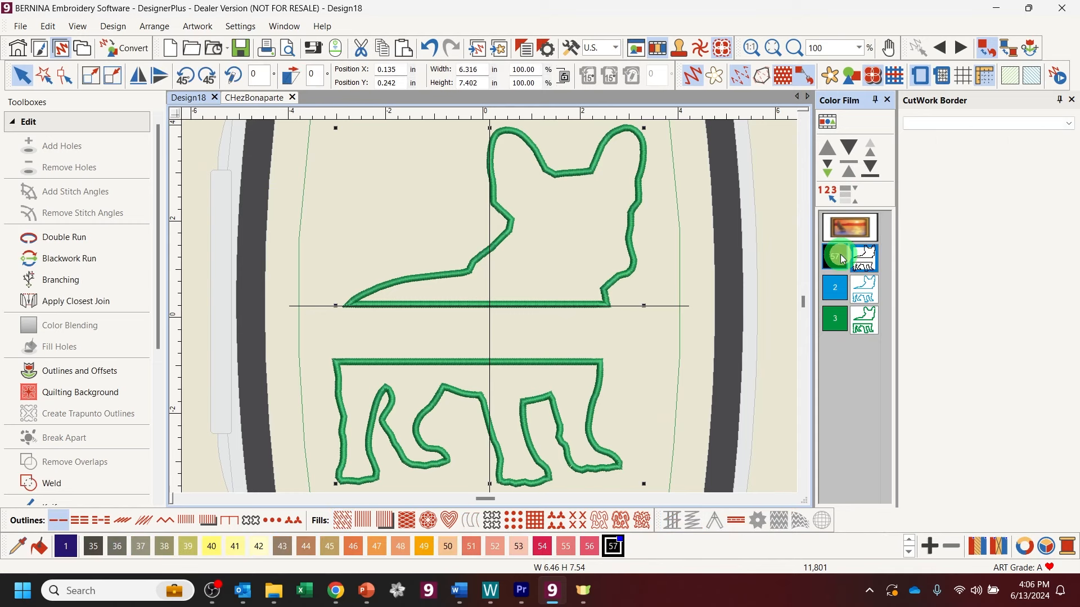
click(845, 286)
click(847, 321)
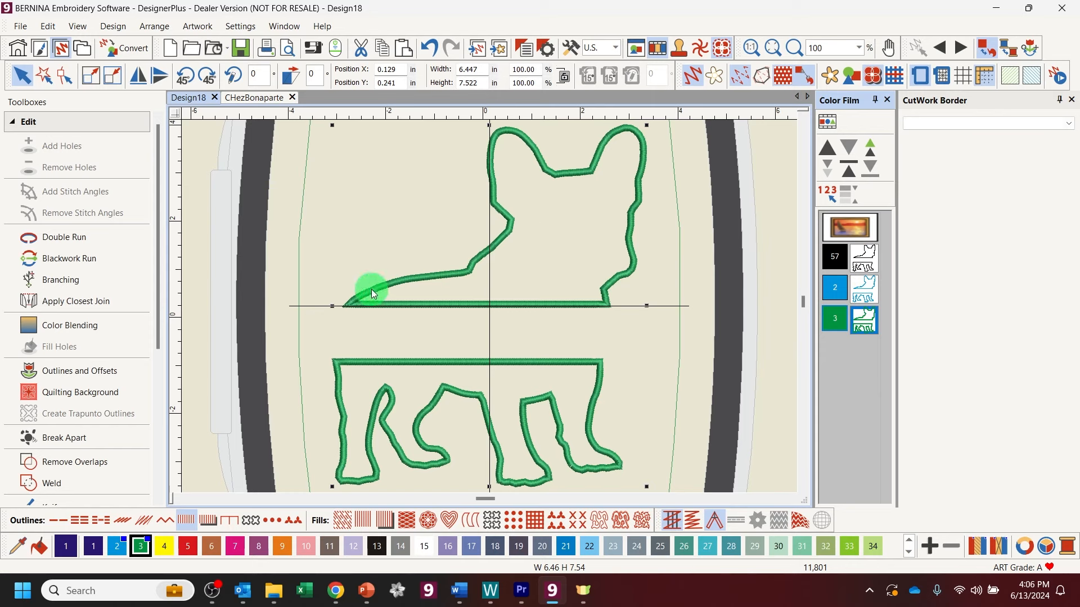
Digitize a horizontal open satin line about 6.9 in long in color 3 along the upper dog half's cut edge.
click(22, 121)
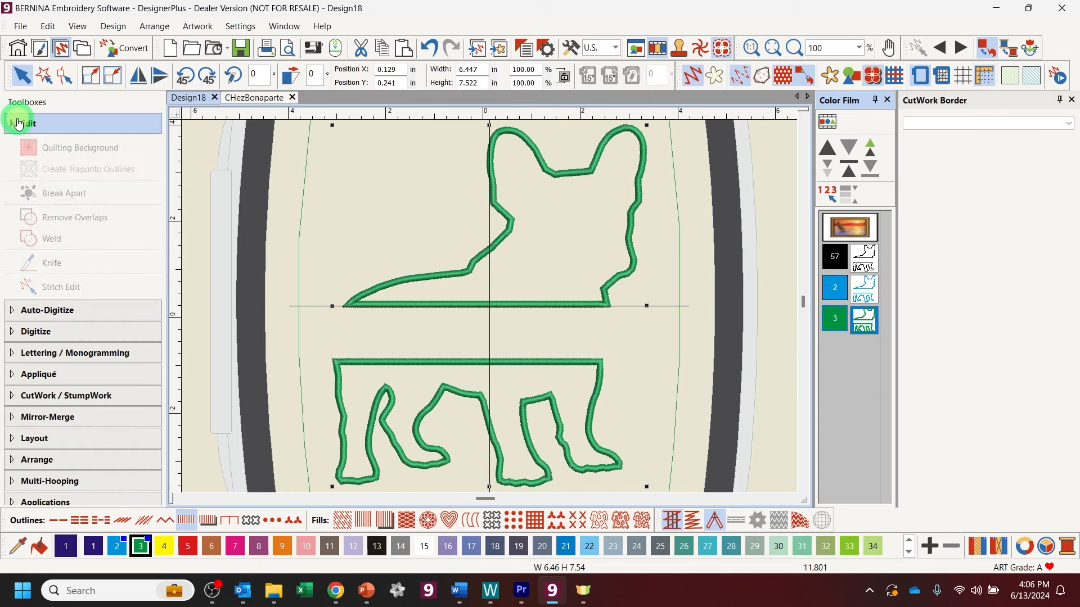
click(28, 166)
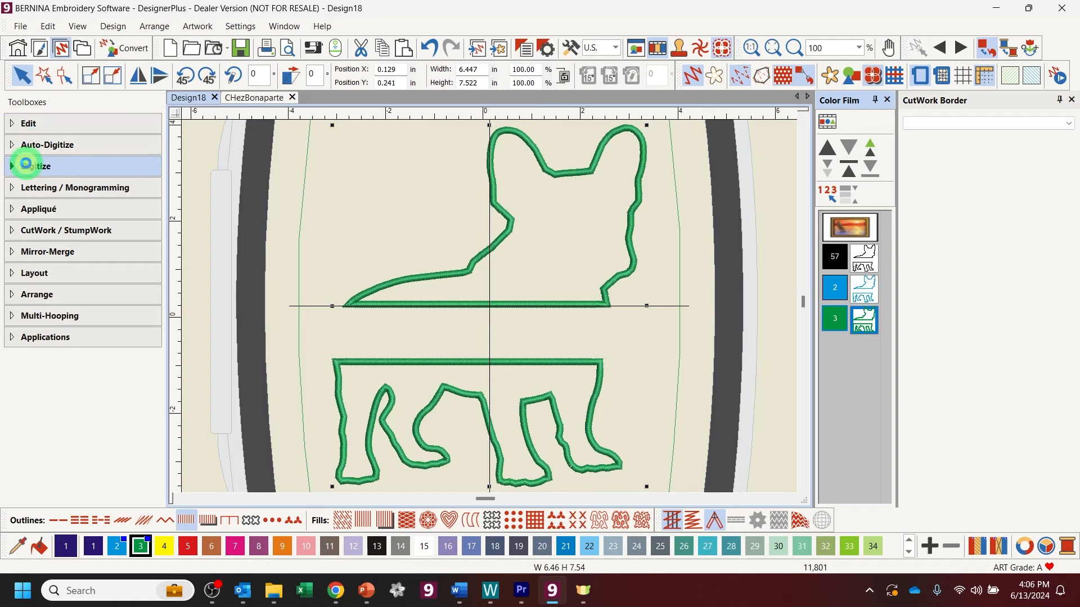
click(28, 191)
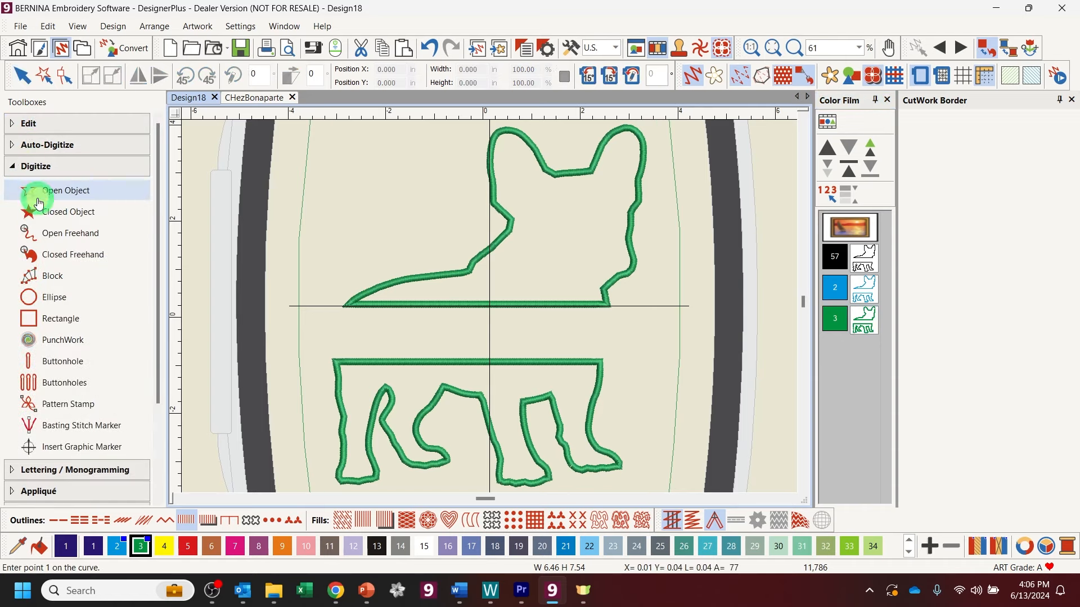
click(140, 546)
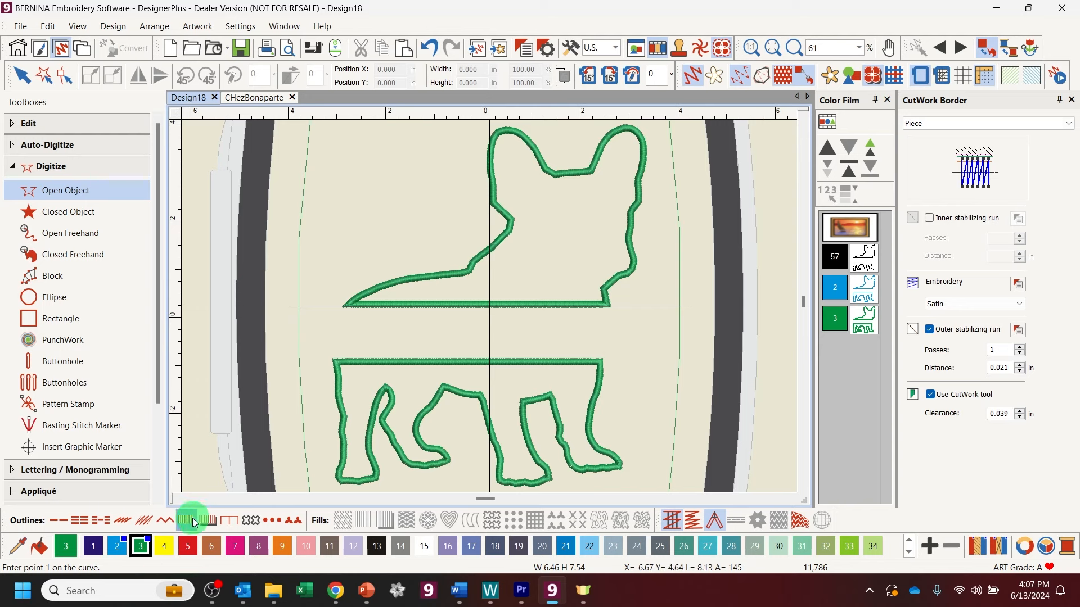
click(307, 306)
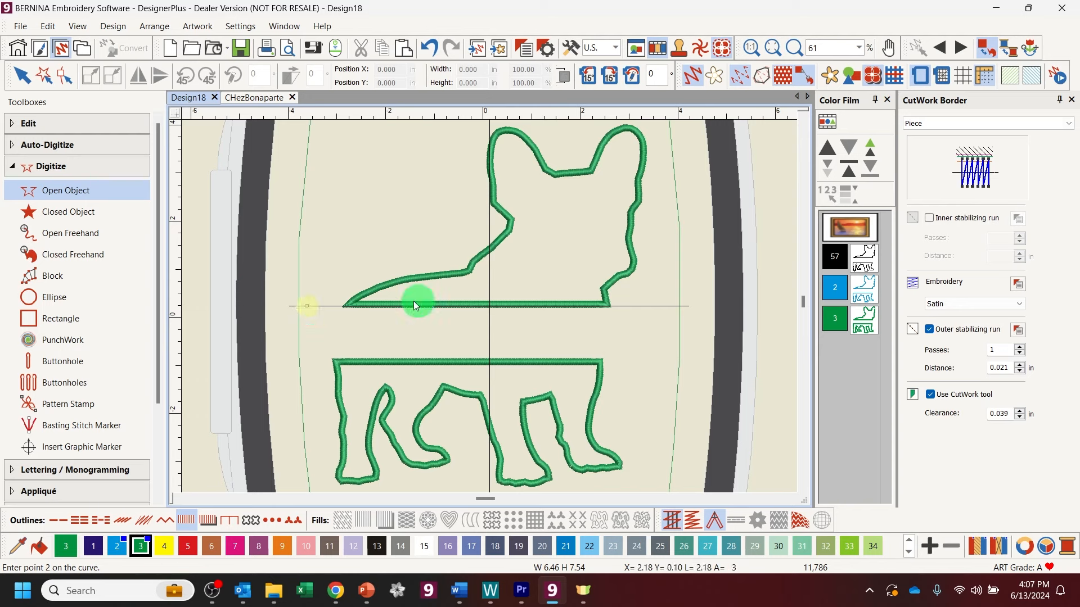
click(643, 306)
key(Return)
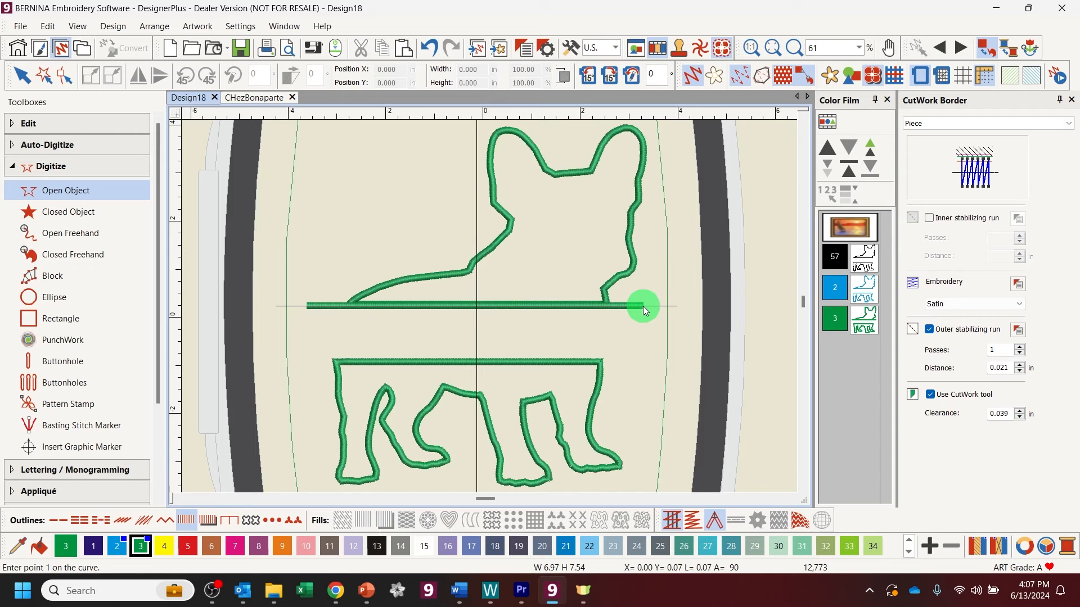
Set the new line's satin width to 3 mm and place a copy along the lower dog half's cut edge.
click(22, 75)
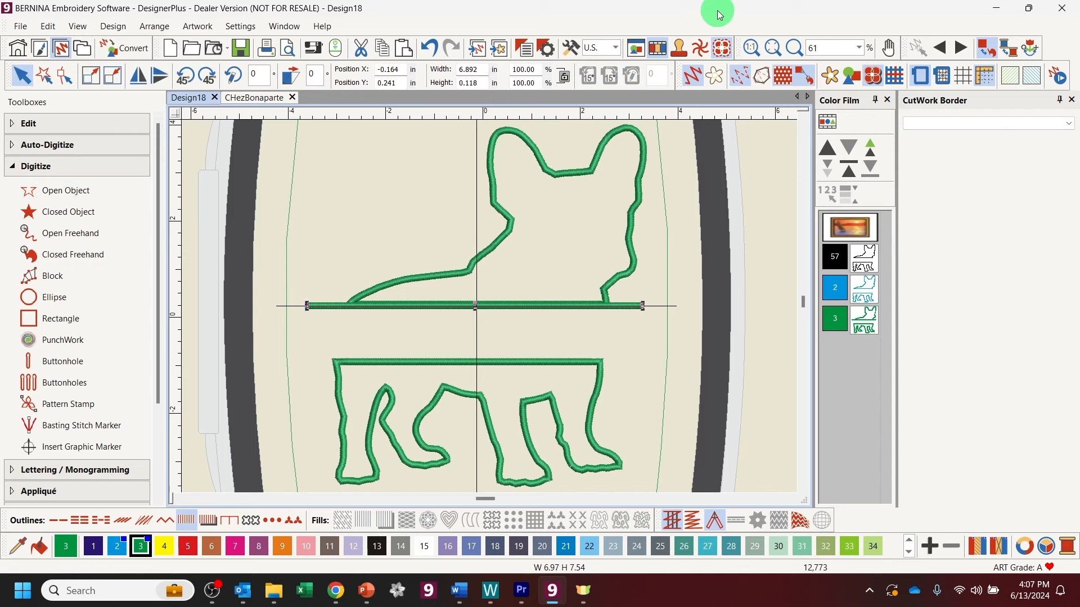
click(526, 49)
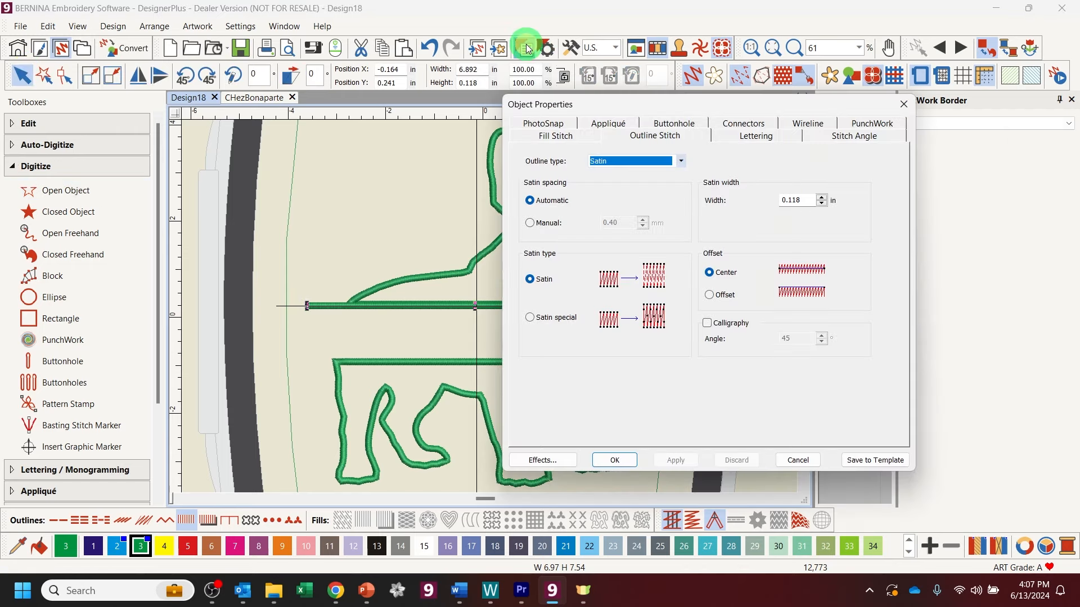
double_click(796, 200)
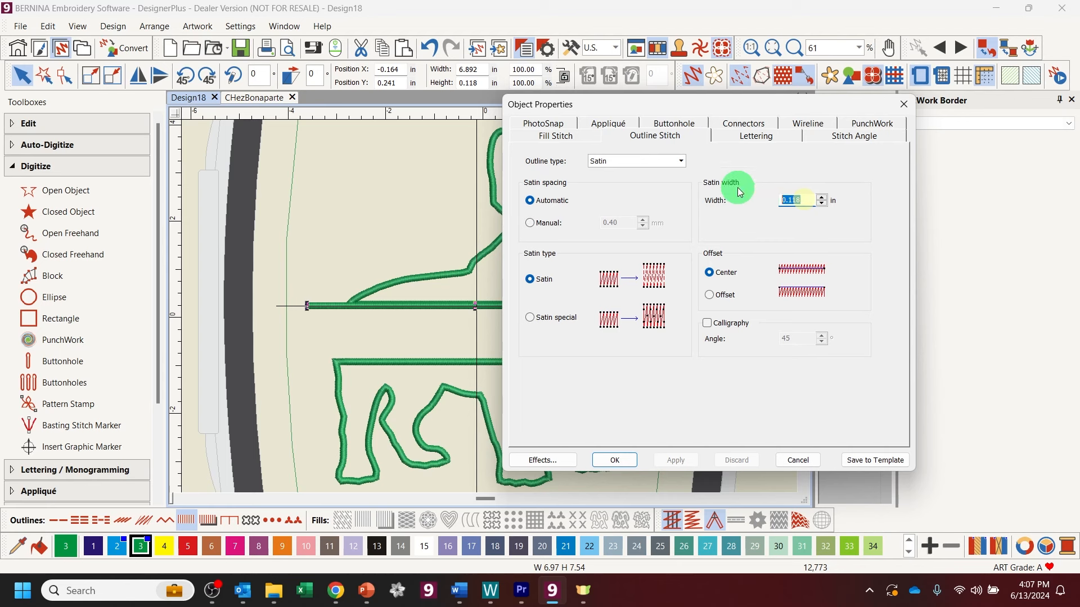
text(3mm)
click(614, 460)
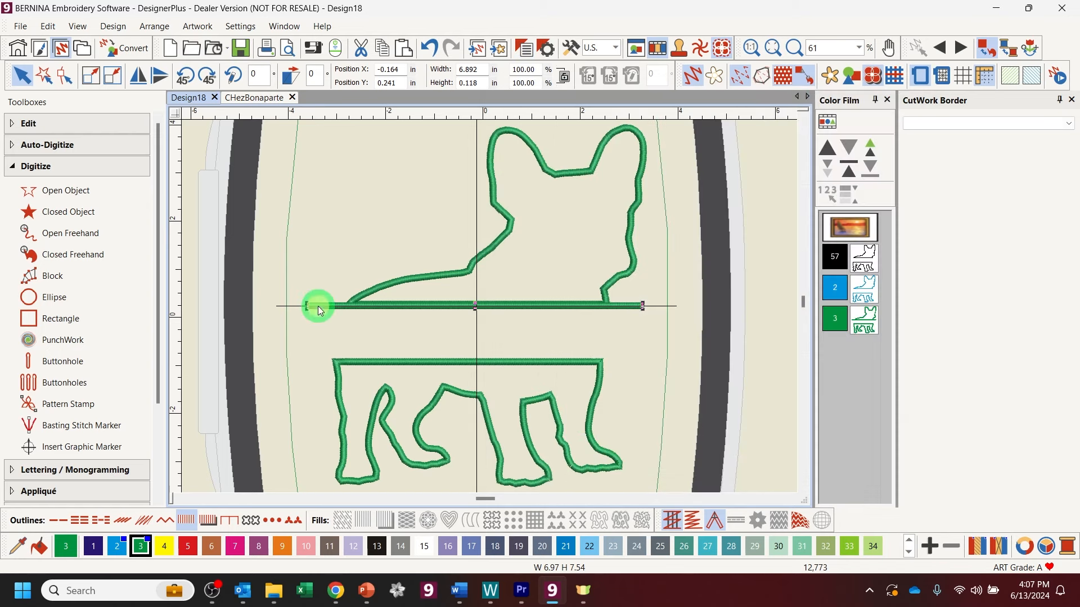
drag(318, 308, 318, 363)
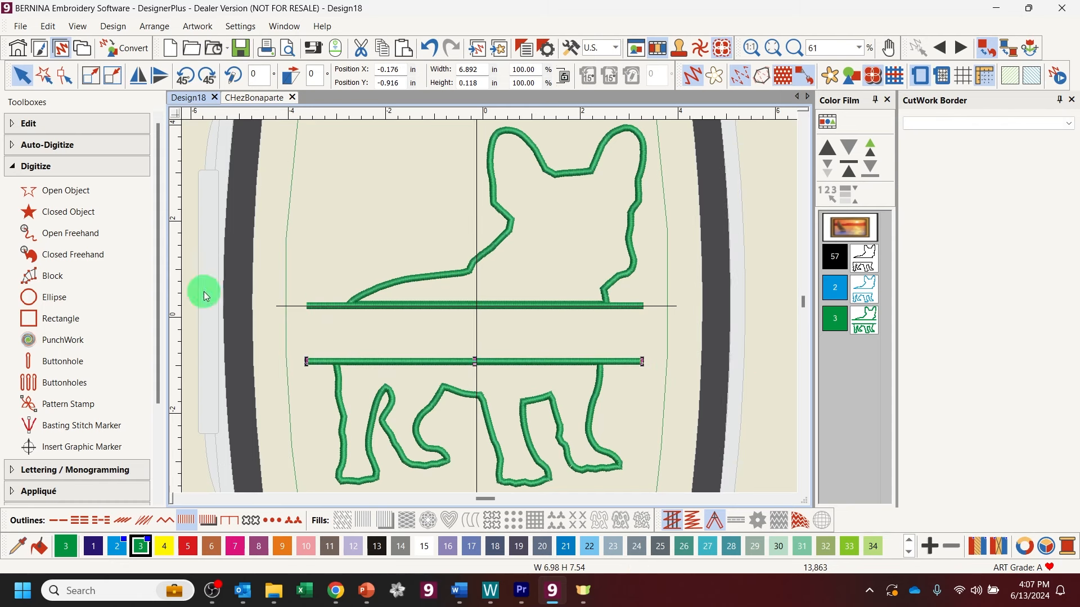
Try Remove Overlaps with both horizontal satin lines as the cutting objects.
ctrl+click(309, 306)
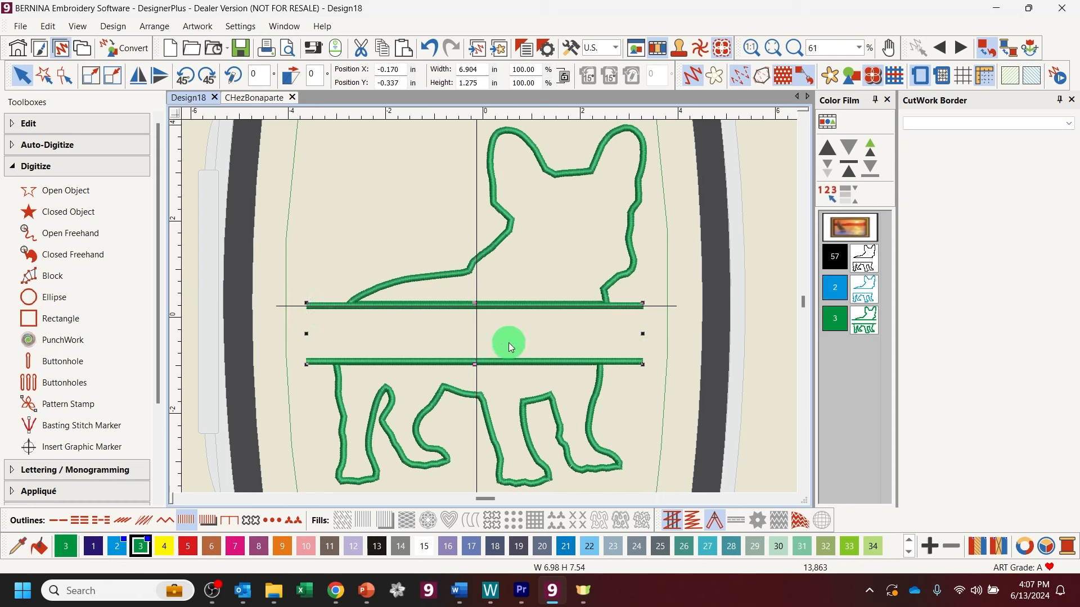
click(12, 122)
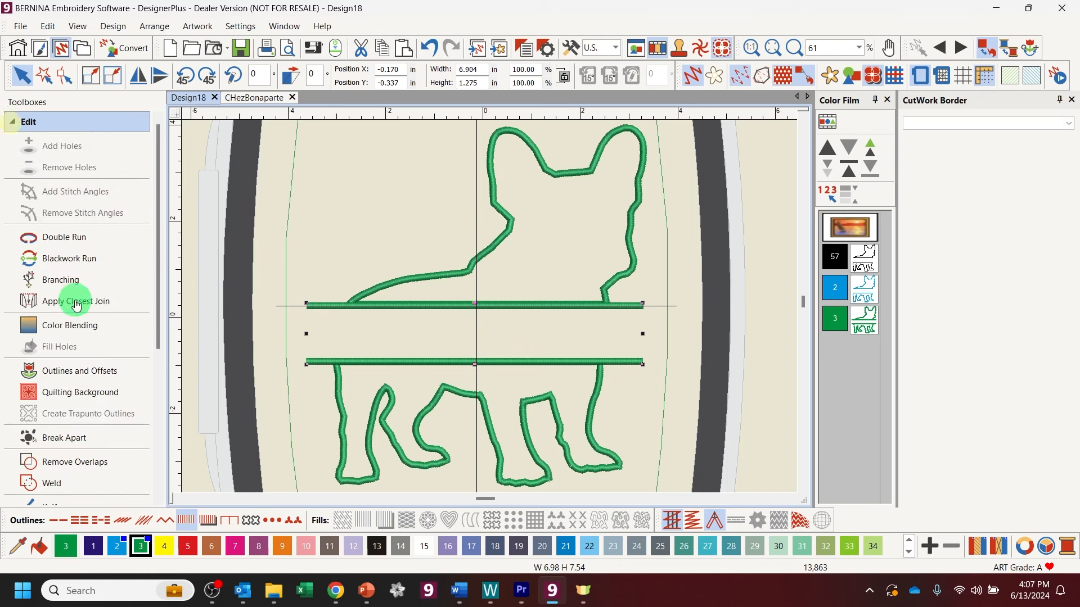
scroll(71, 450, down, 1)
click(71, 449)
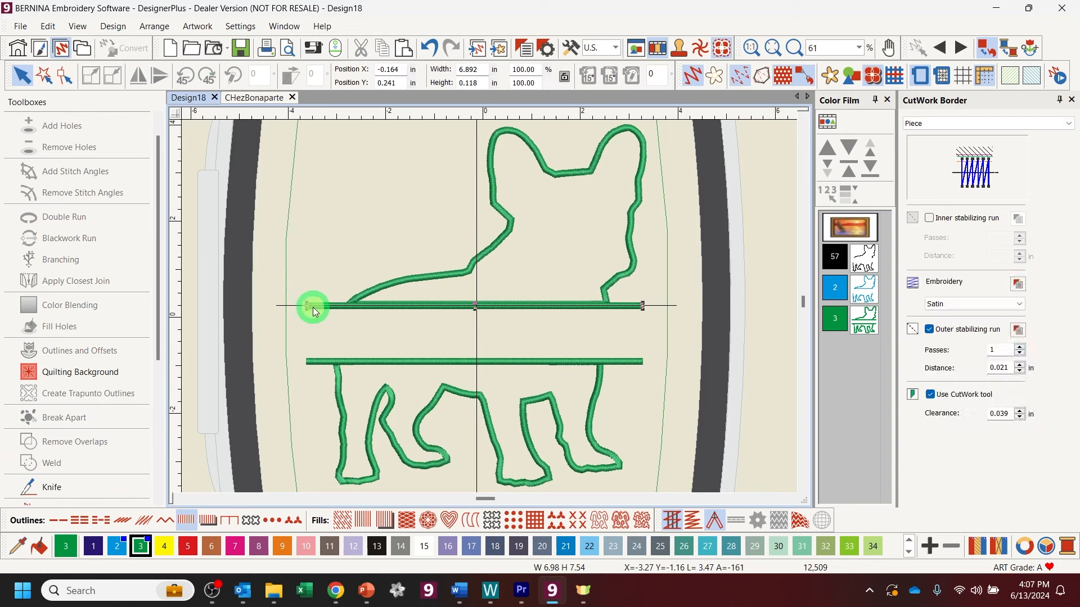
Move the upper satin line aside to inspect the outline beneath it, and undo the move and the overlap removal.
drag(312, 307, 312, 322)
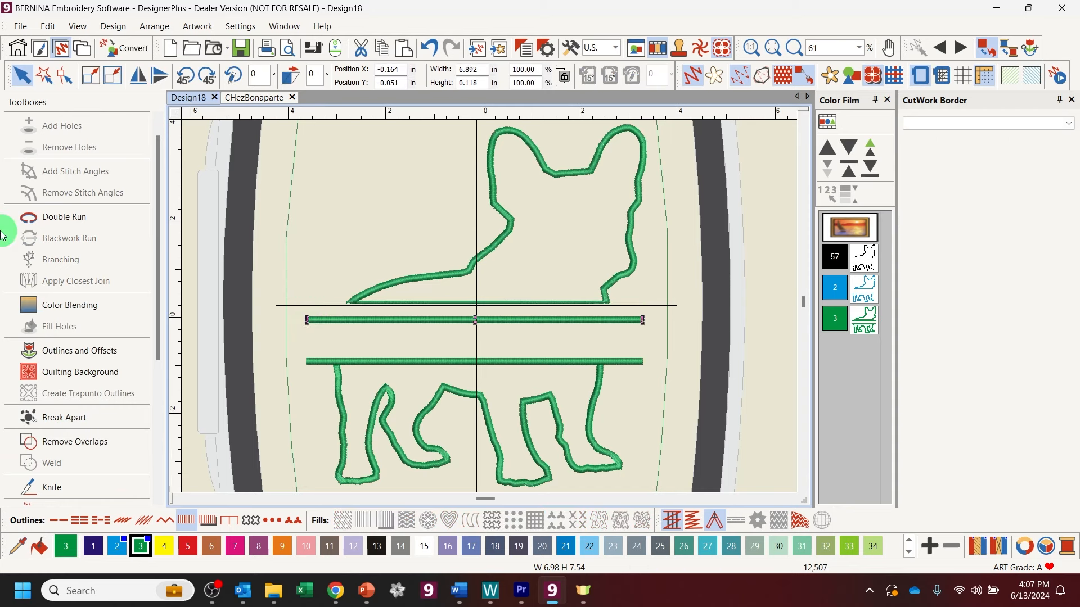
click(793, 49)
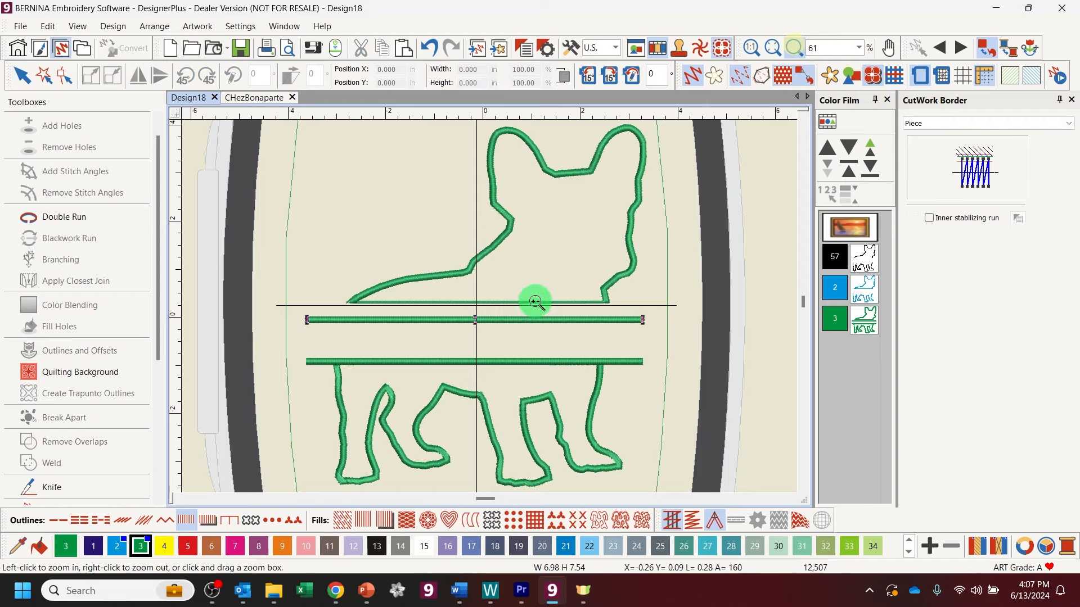
drag(459, 280, 502, 331)
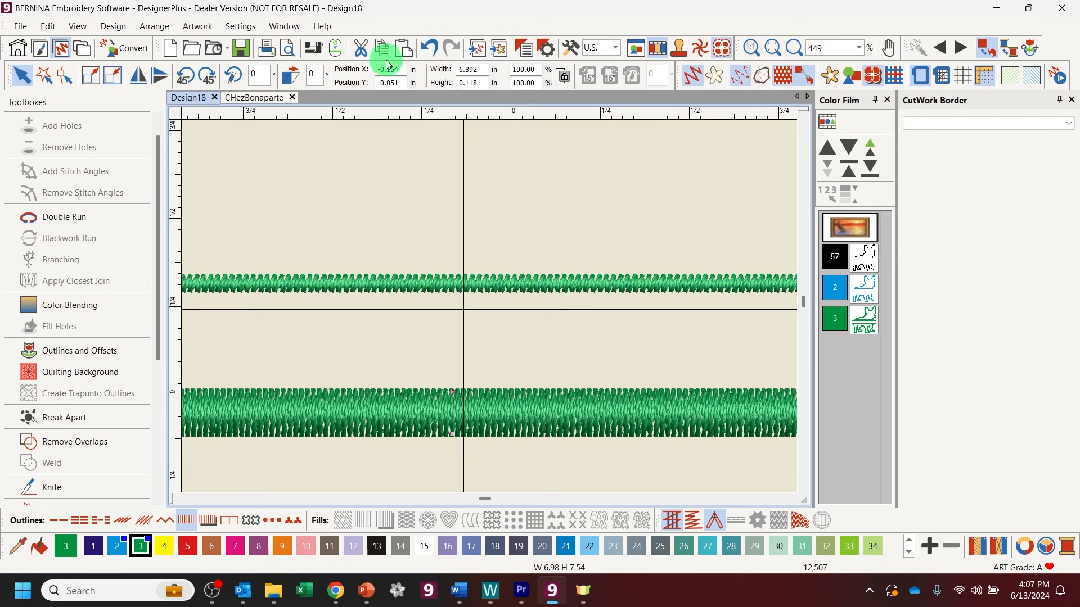
click(423, 49)
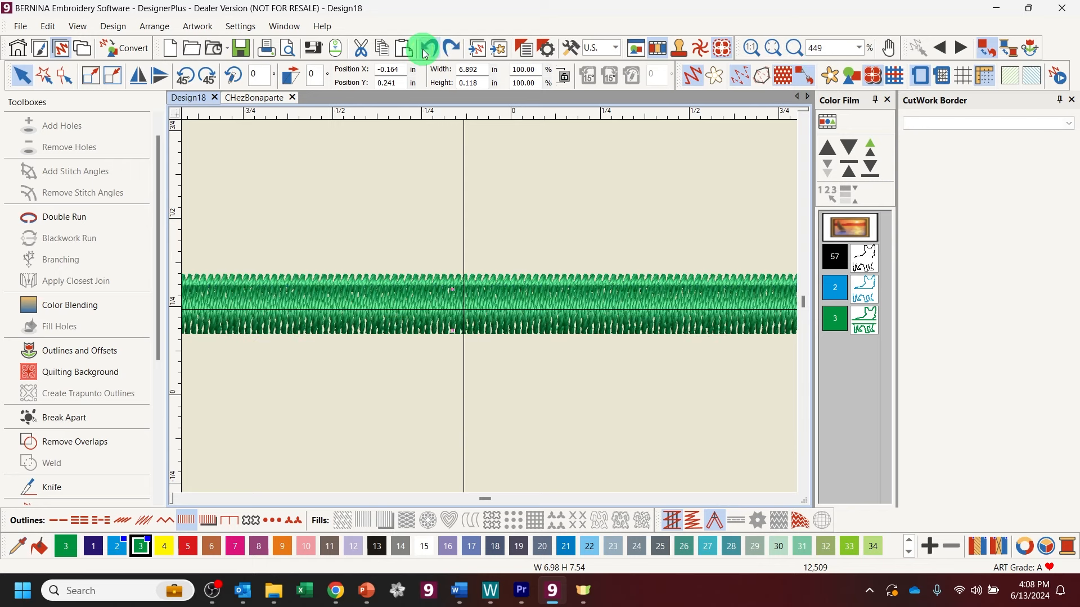
click(433, 49)
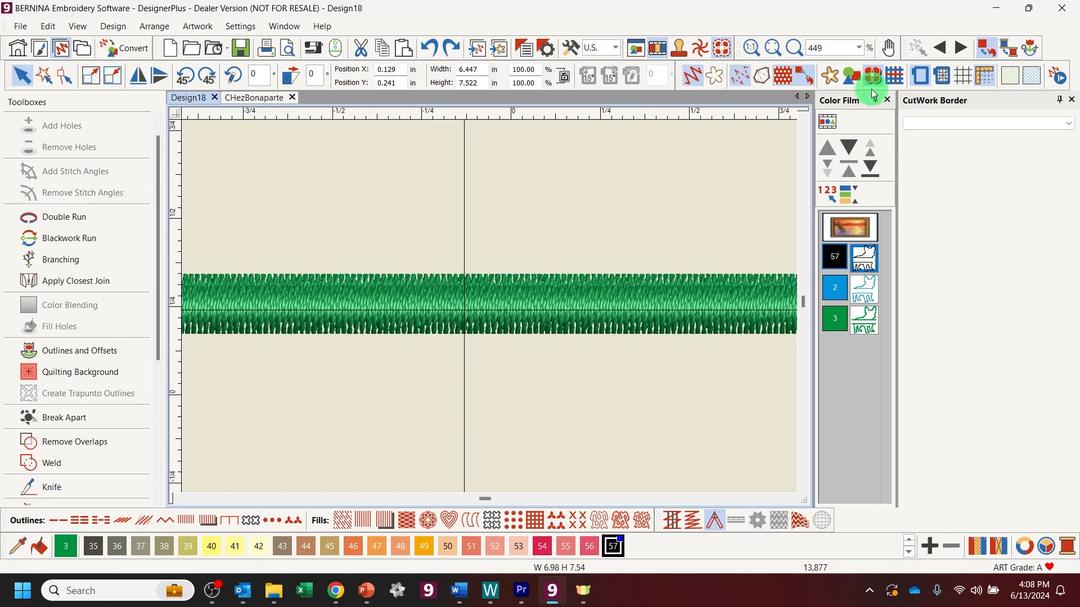
Nudge the upper horizontal satin line up to a Y position of 0.275 in, over the upper dog outline's bottom edge.
click(789, 50)
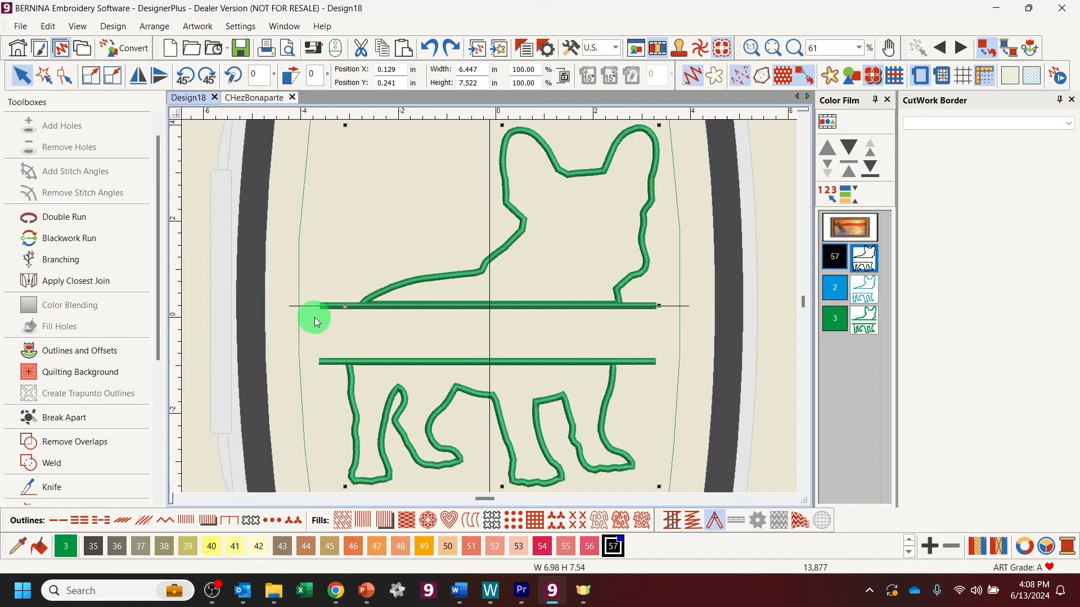
click(339, 305)
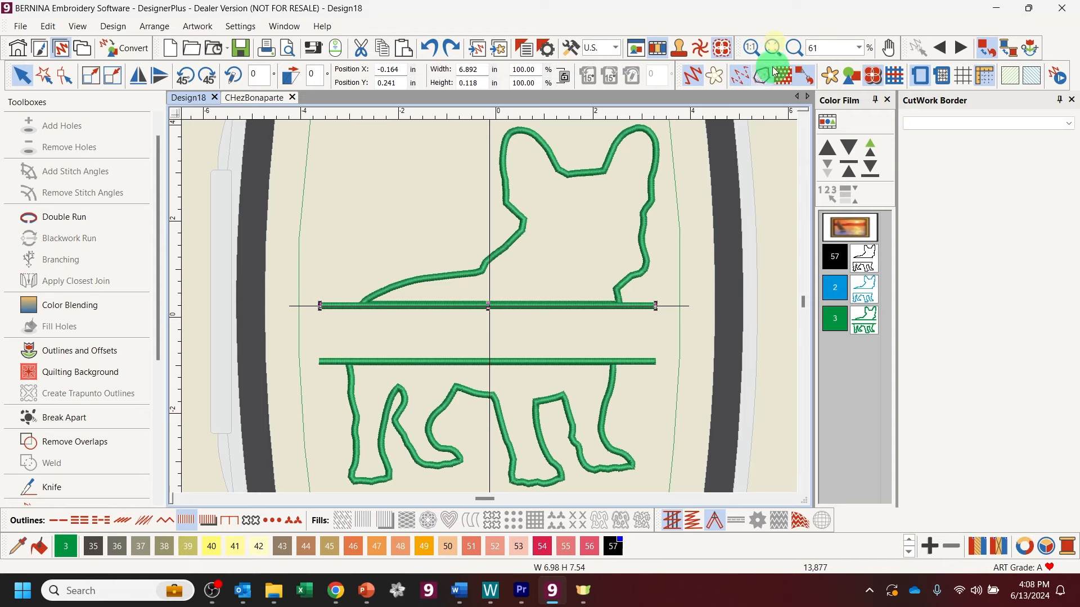
click(795, 46)
drag(415, 248, 441, 320)
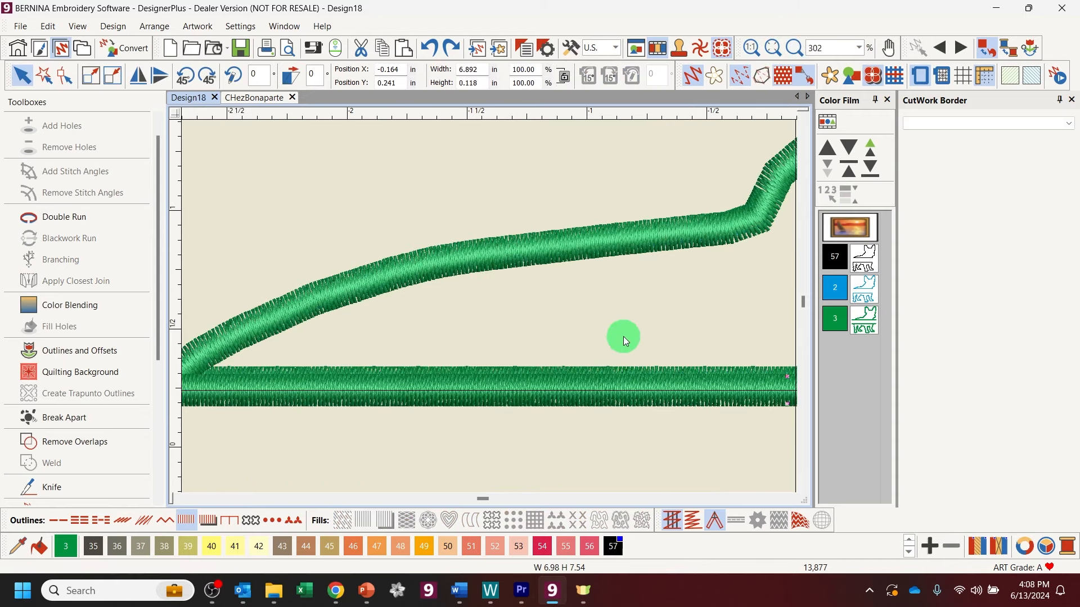
key(Up)
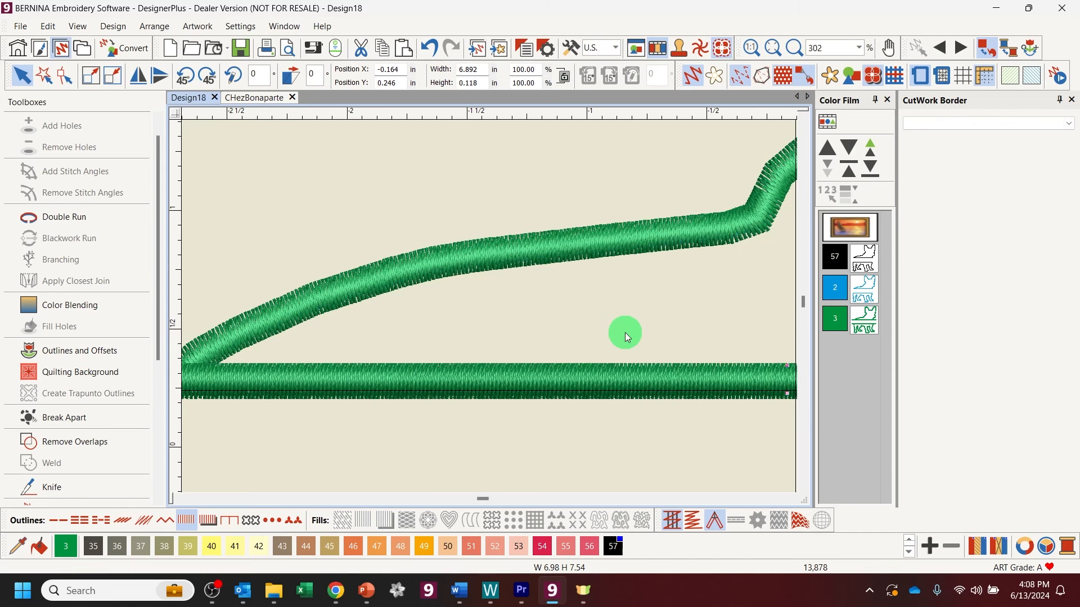
key(Down)
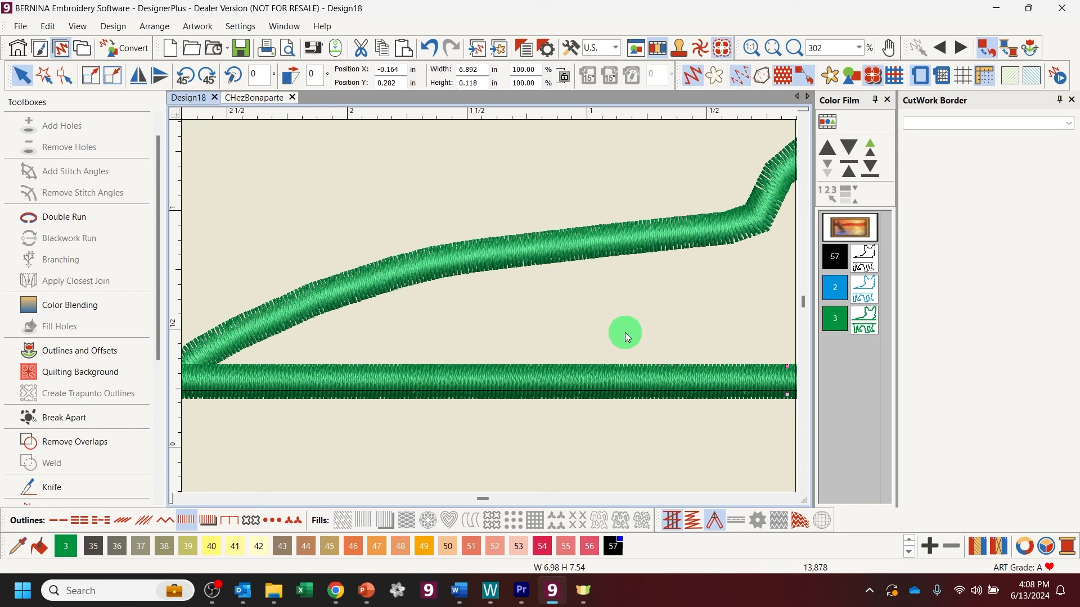
key(Down)
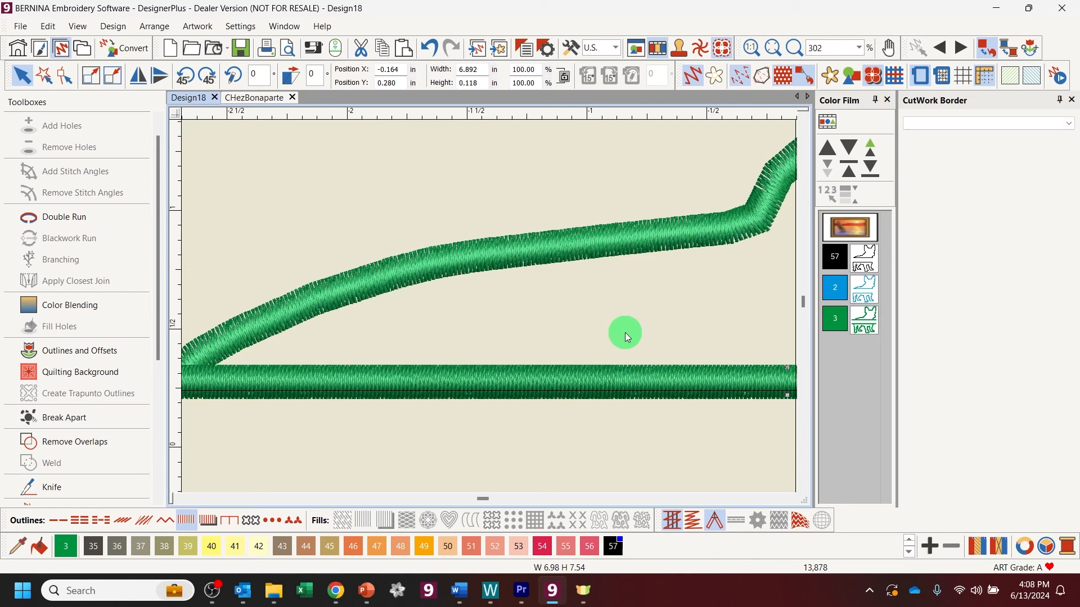
key(Down)
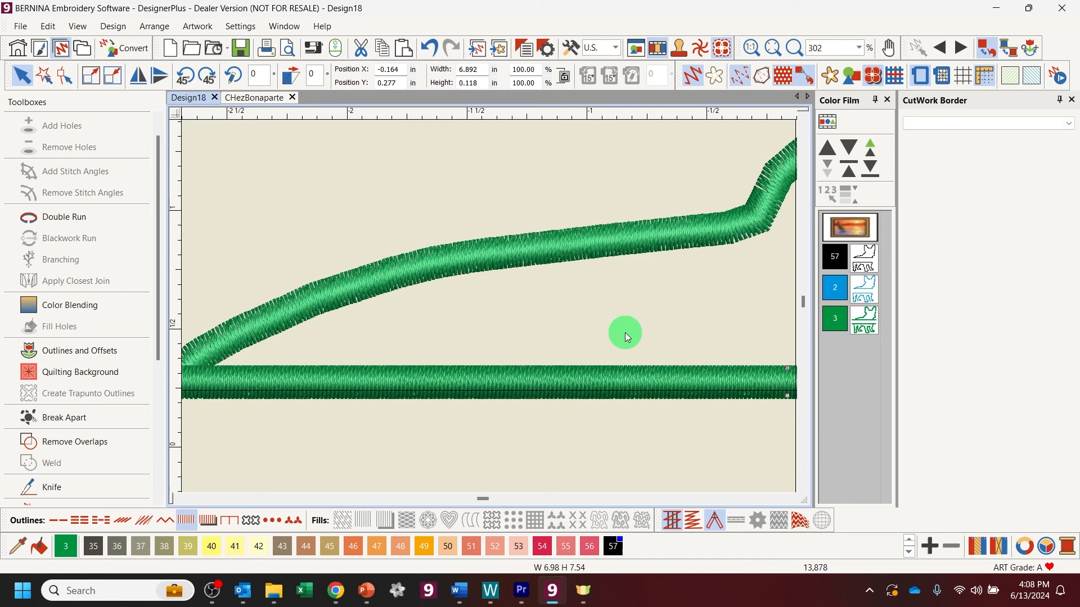
key(Down)
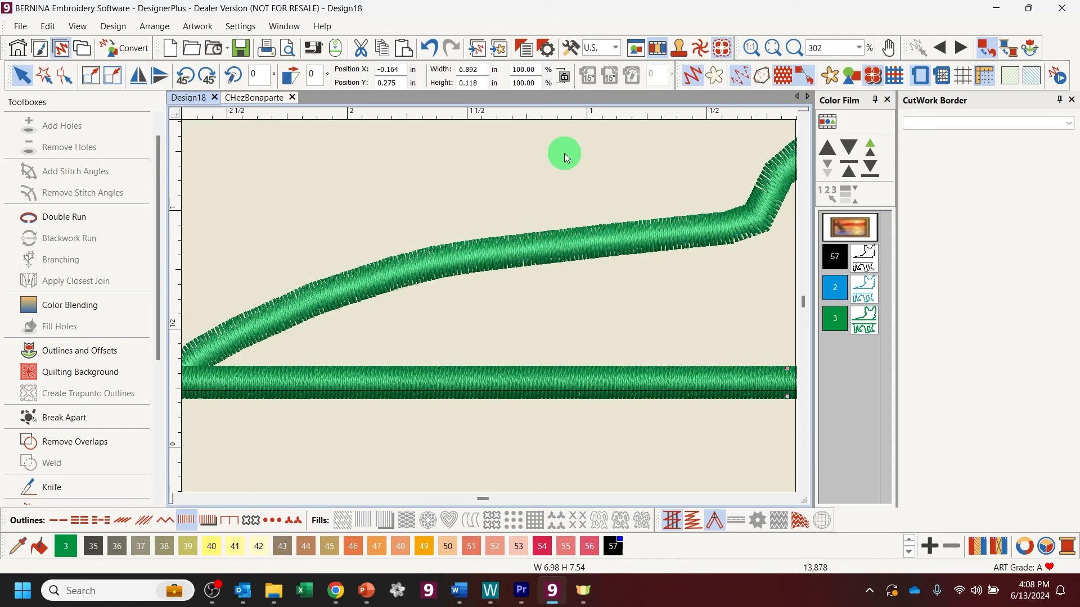
Check the lower line's coverage and remove the overlapping outline stitches beneath both horizontal satin lines.
click(769, 45)
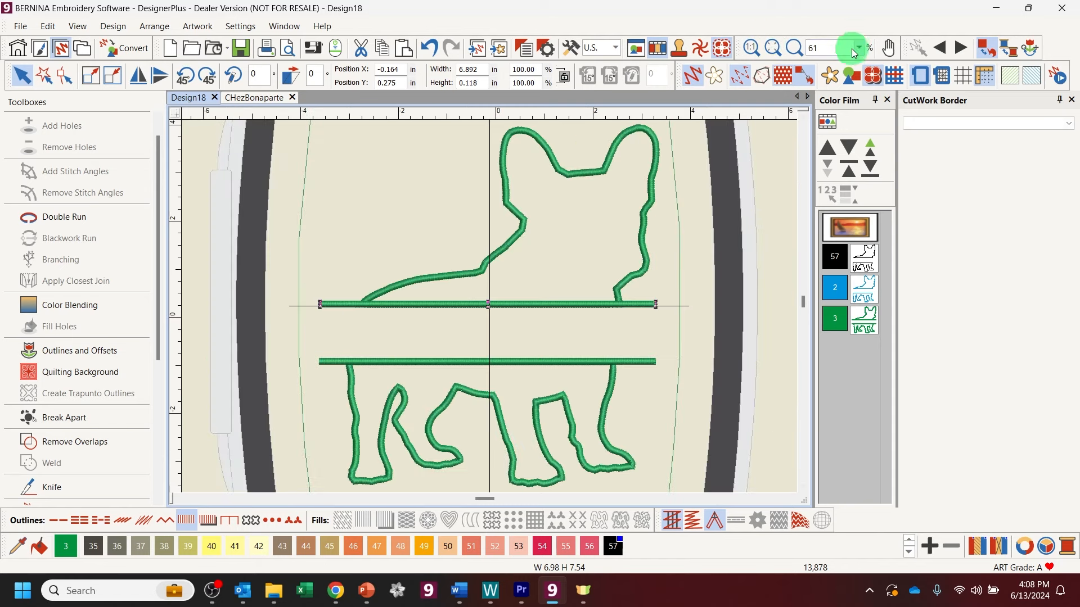
click(794, 47)
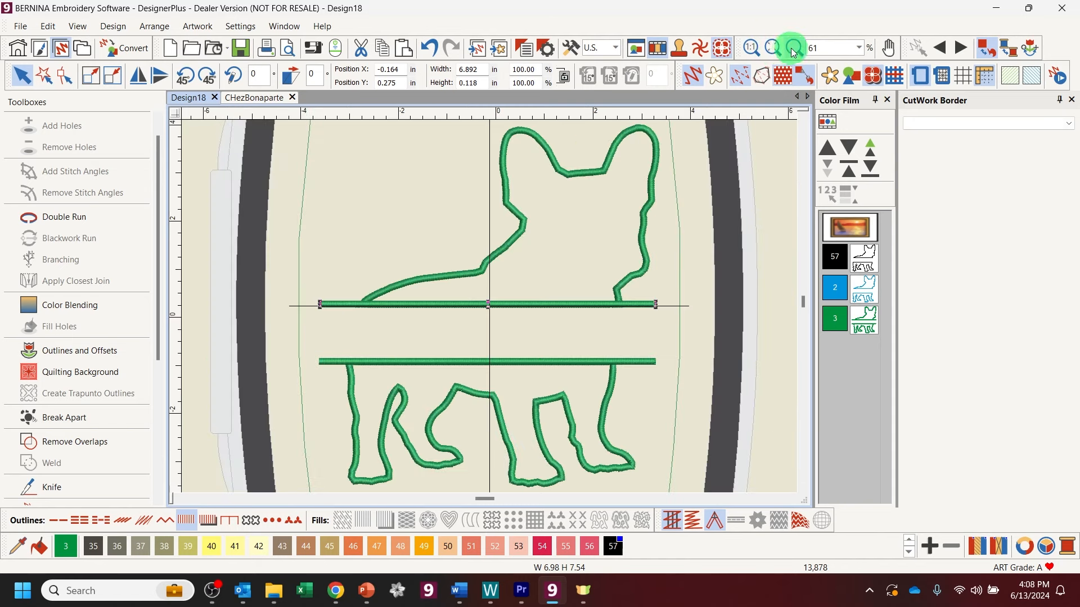
drag(460, 350, 479, 377)
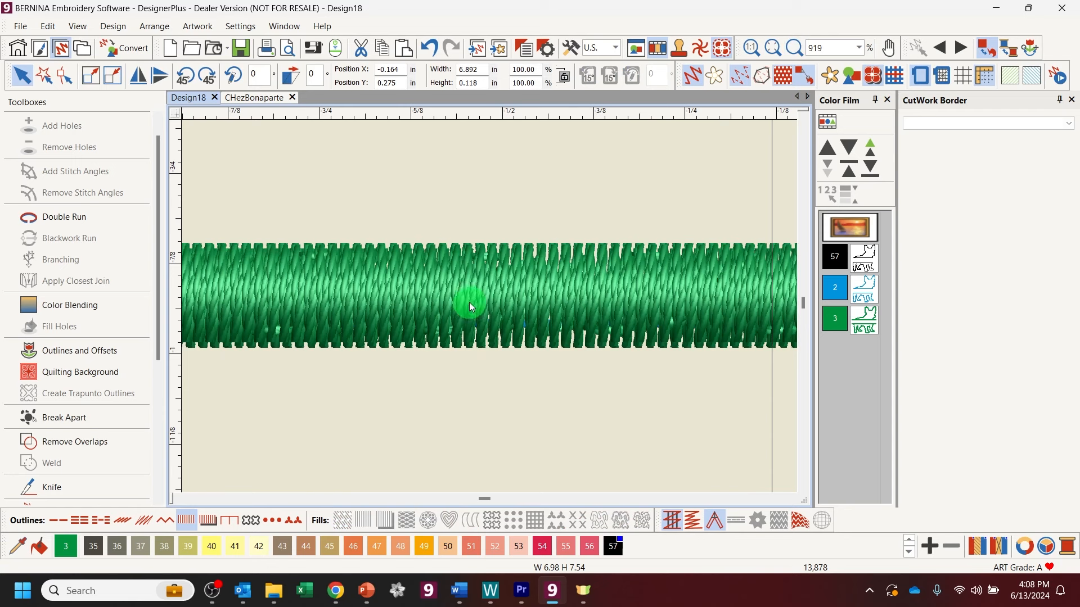
click(773, 47)
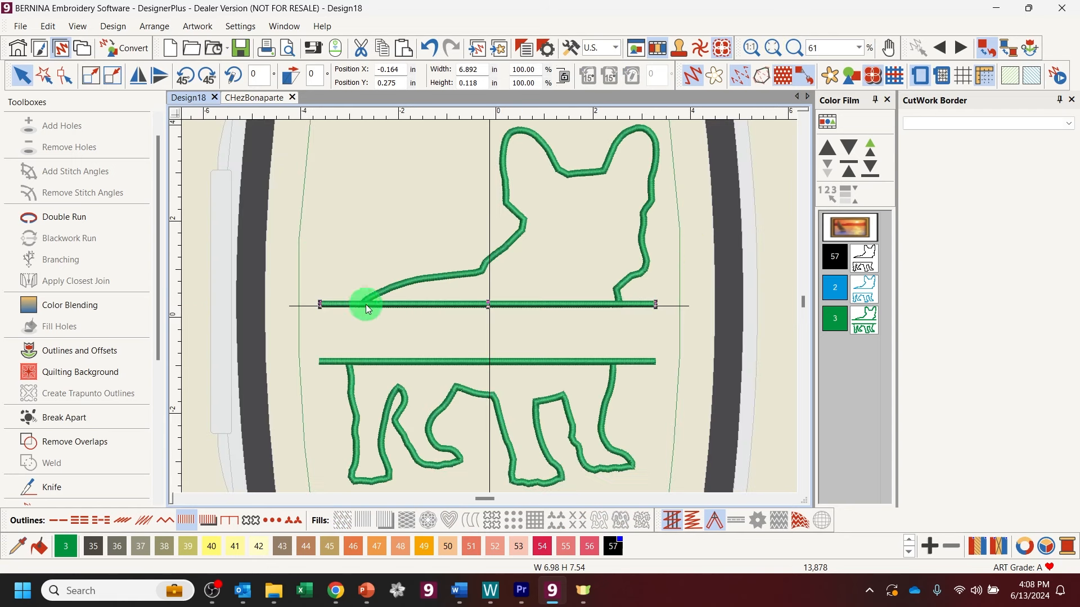
ctrl+click(326, 365)
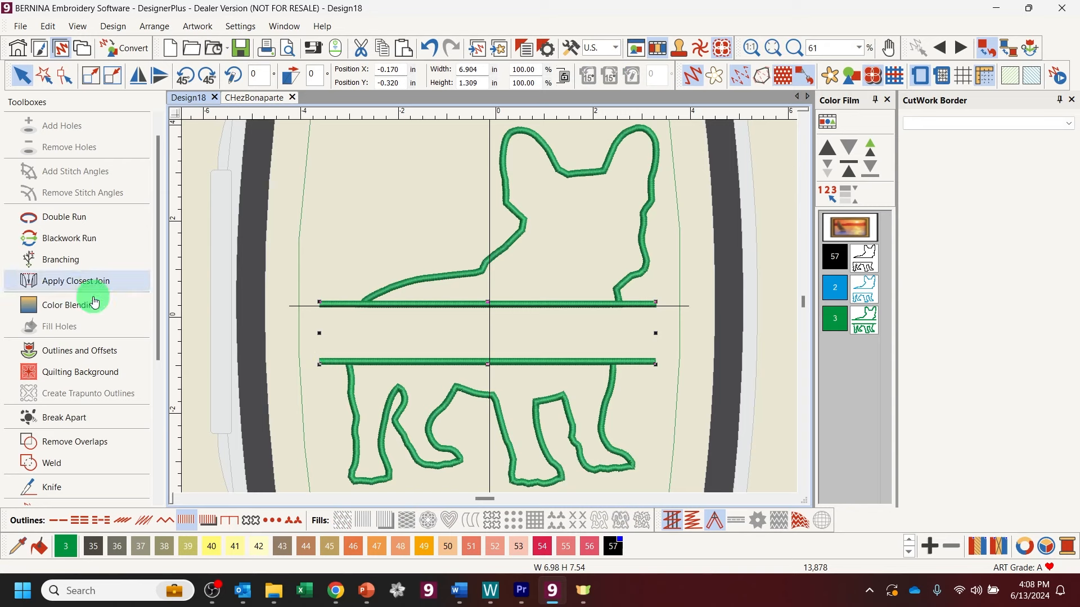
click(77, 440)
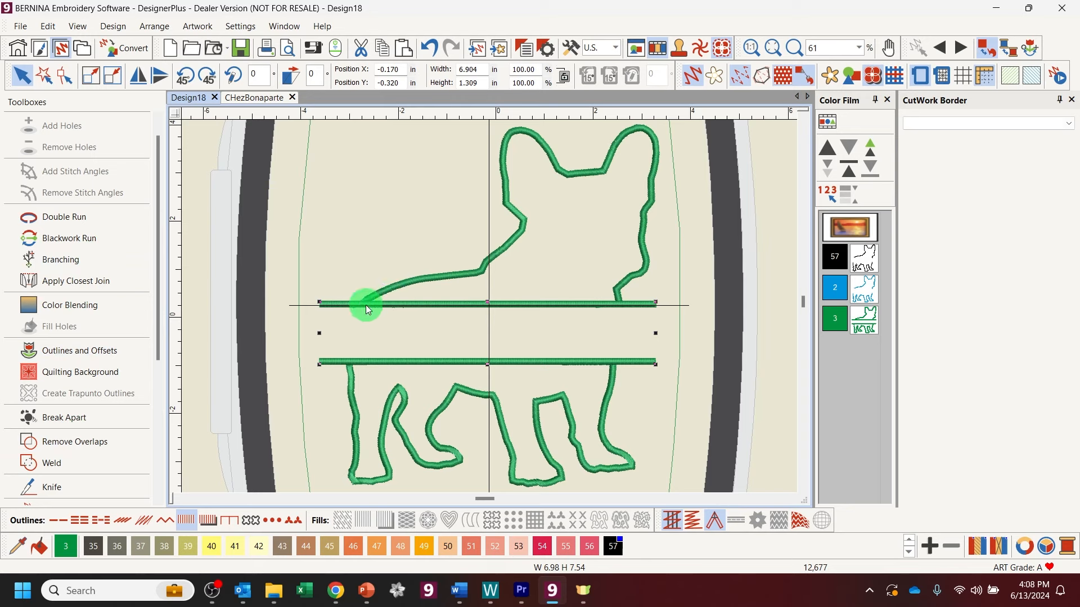
Move both satin lines down to inspect the removed overlaps, and place them back over the dog halves' cut edges.
drag(366, 305, 348, 339)
click(835, 360)
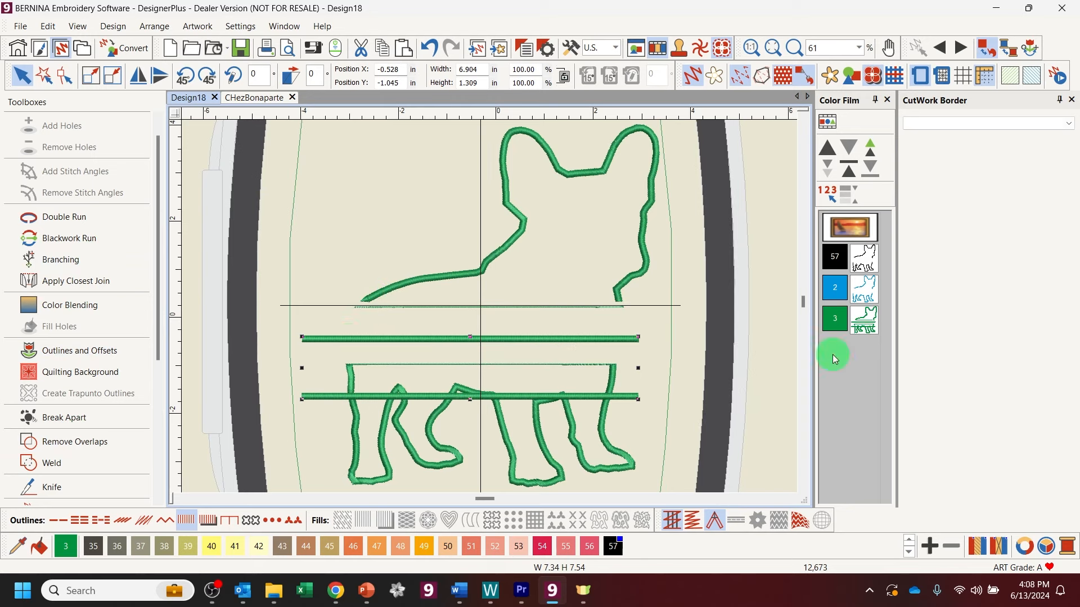
drag(453, 345, 458, 309)
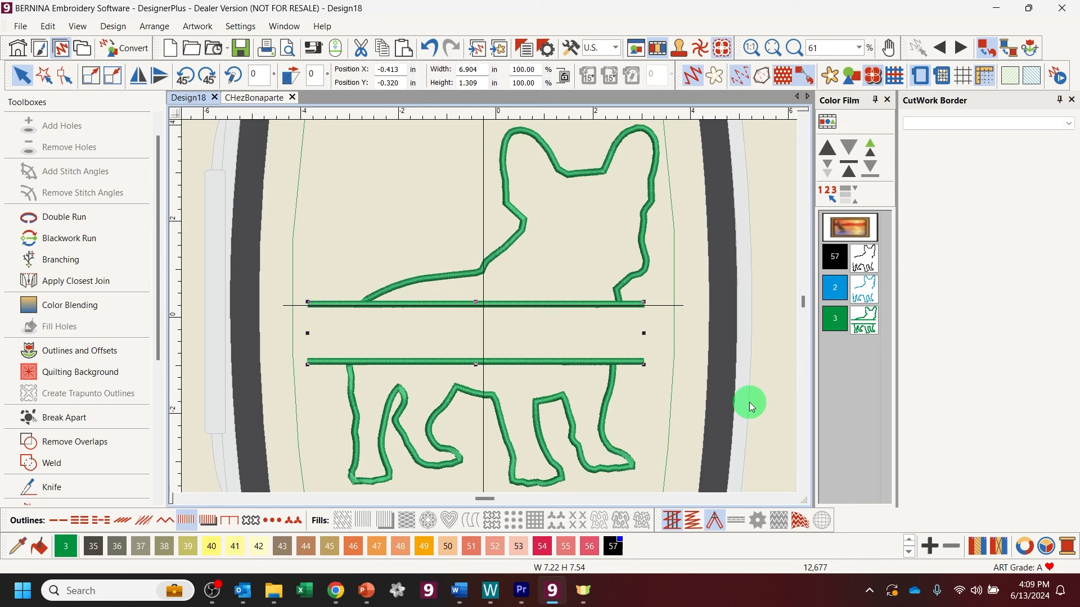
Nudge both horizontal satin lines sideways to an X position of -0.274 in, and deselect them.
key(Right)
key(Right)
key(Right)
key(Right)
key(Right)
key(Right)
key(Right)
key(Right)
key(Right)
key(Right)
key(Right)
key(Right)
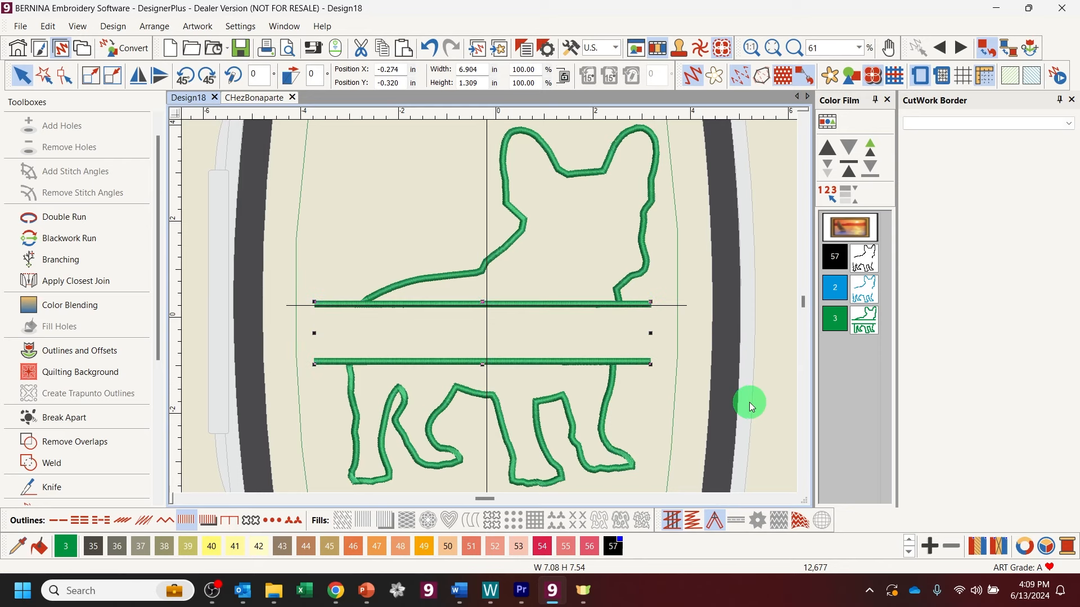
click(645, 335)
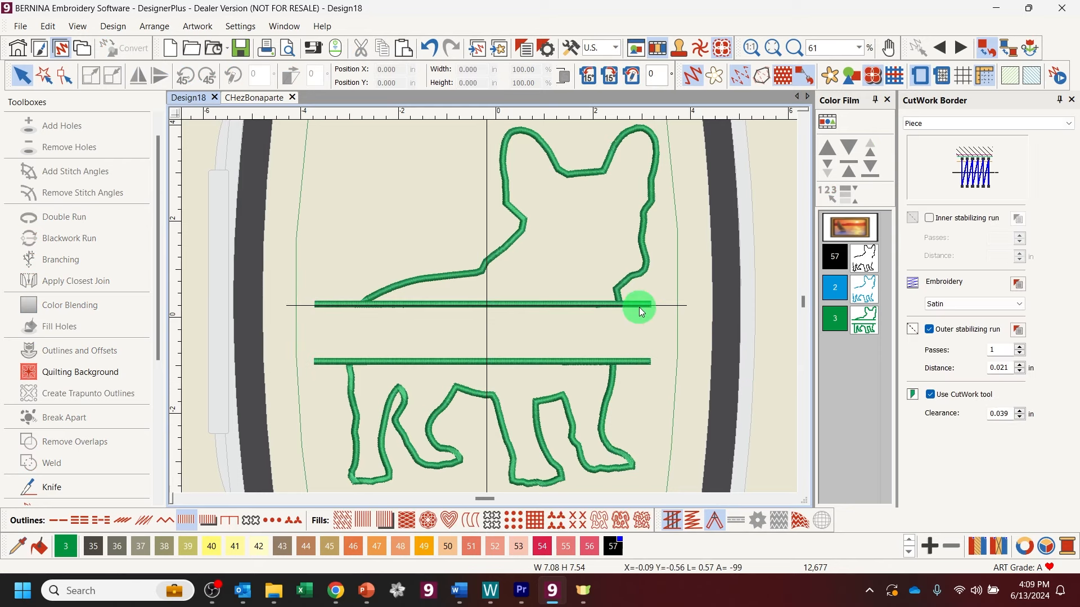
Branch all green satin outlines and lines into one sequenced group, accepting the default entry and exit points.
click(864, 319)
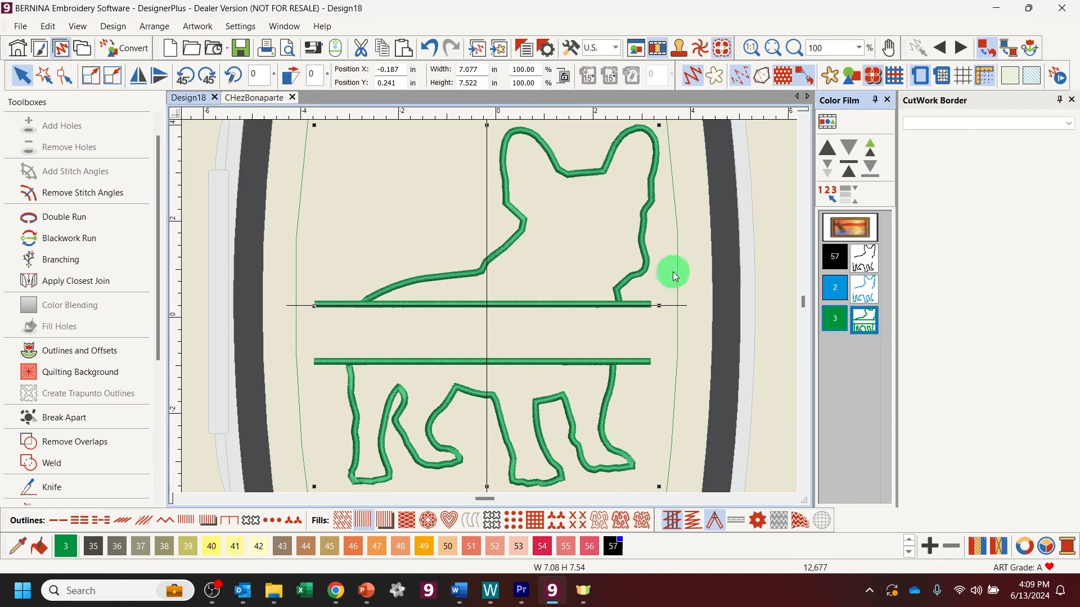
click(45, 259)
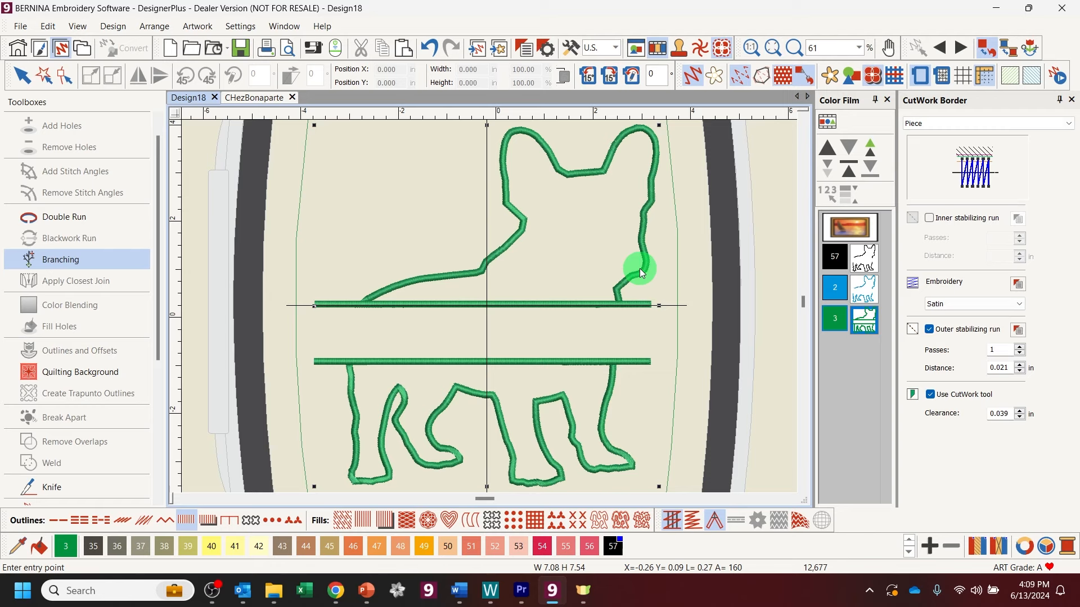
click(694, 75)
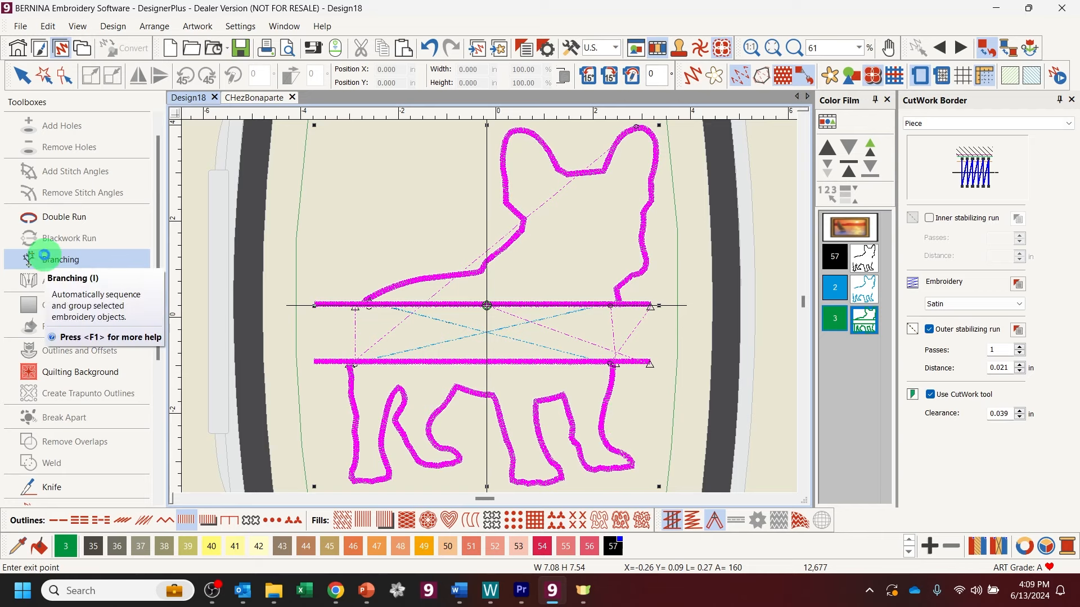
key(Return)
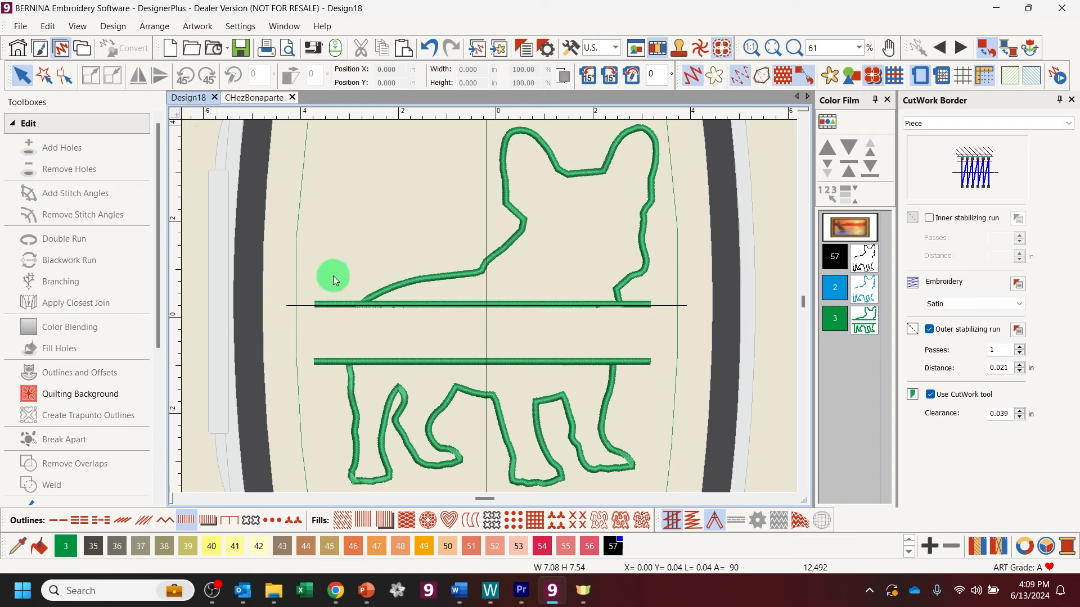
Begin a new lettering object and enter the text BONAPARTE.
click(13, 121)
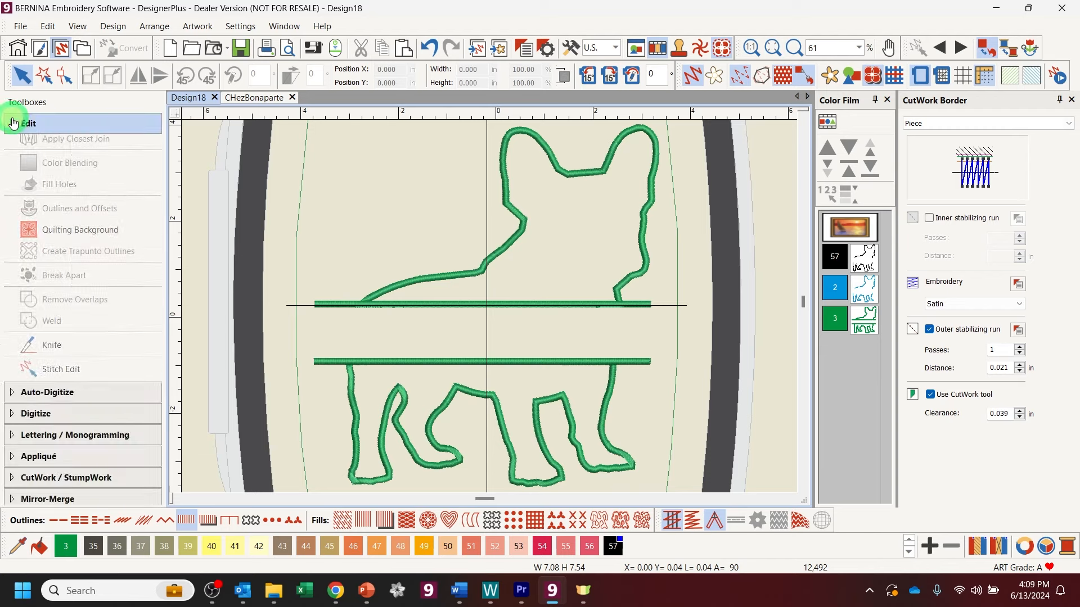
click(34, 190)
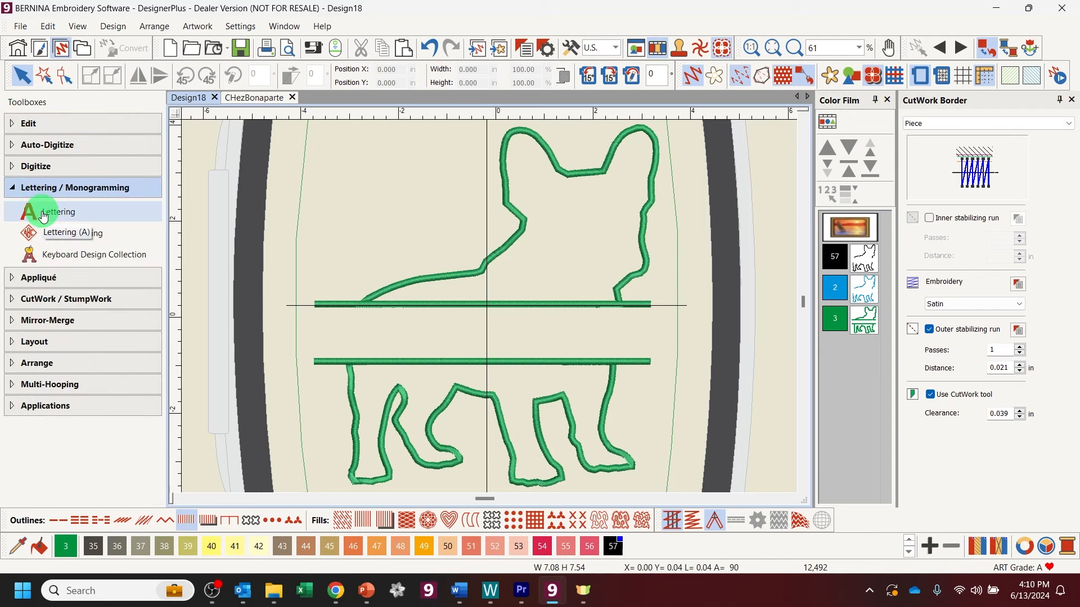
click(44, 217)
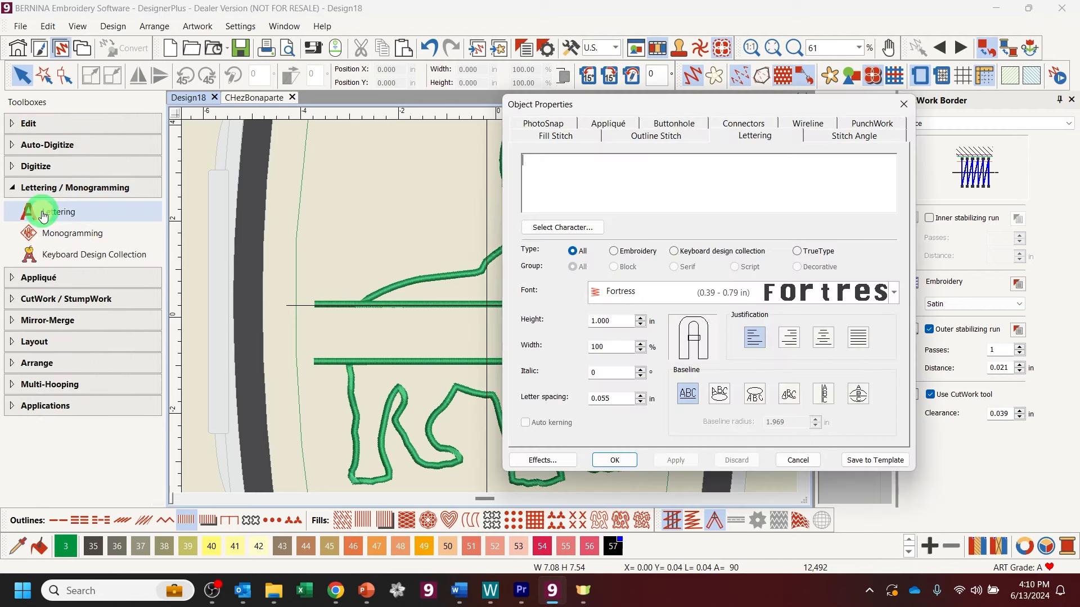
click(581, 163)
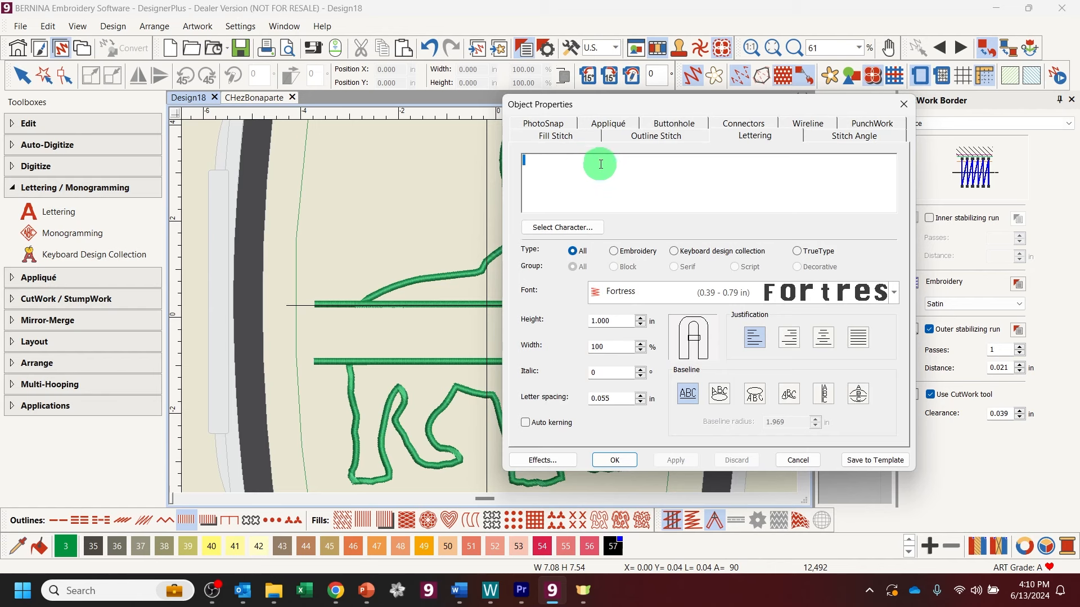
text(BONAPARTE)
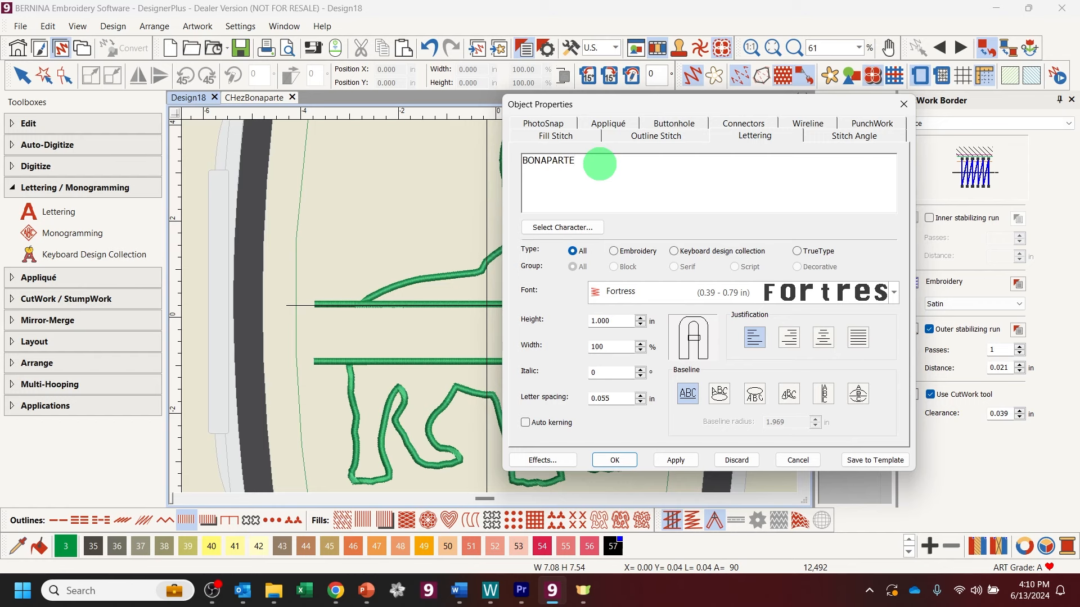
Set the lettering height to 0.75 in and choose the 3D Drummon font after trying Swis721 Blk BT.
click(896, 291)
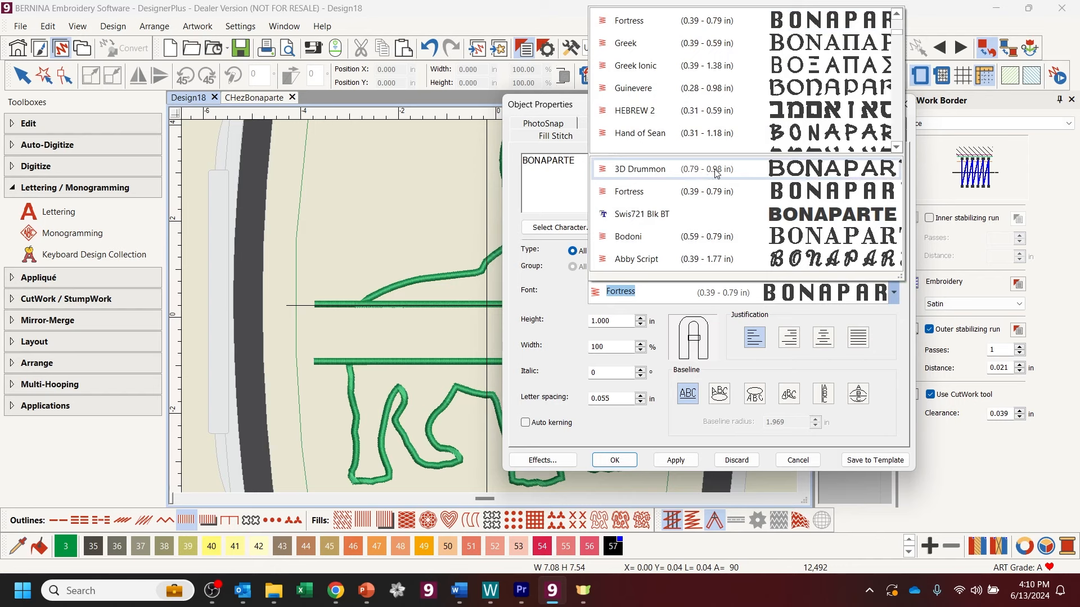
click(703, 214)
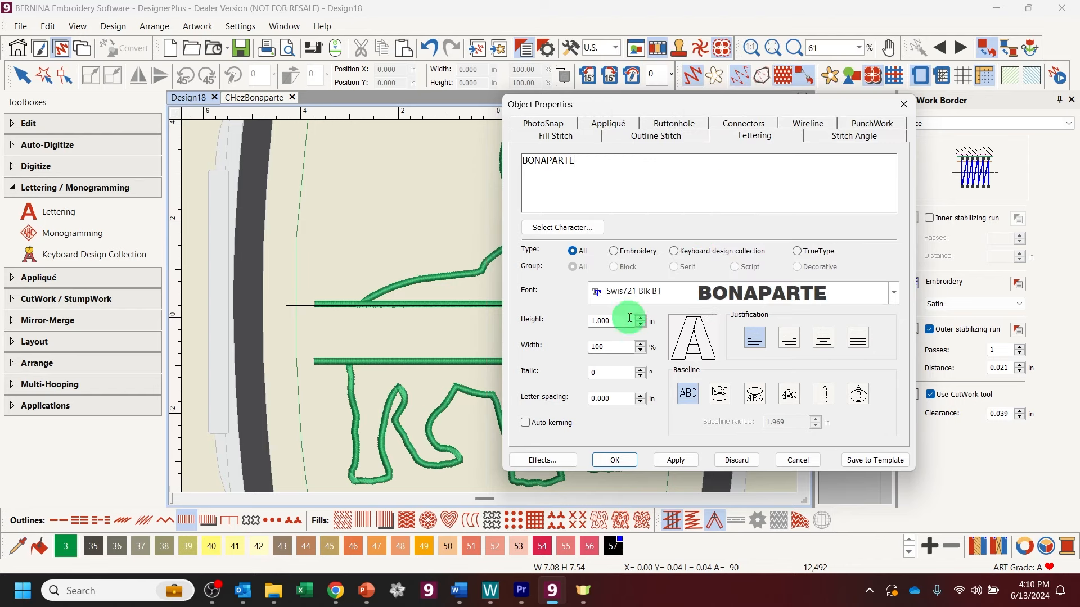
drag(617, 319, 587, 321)
text(.75)
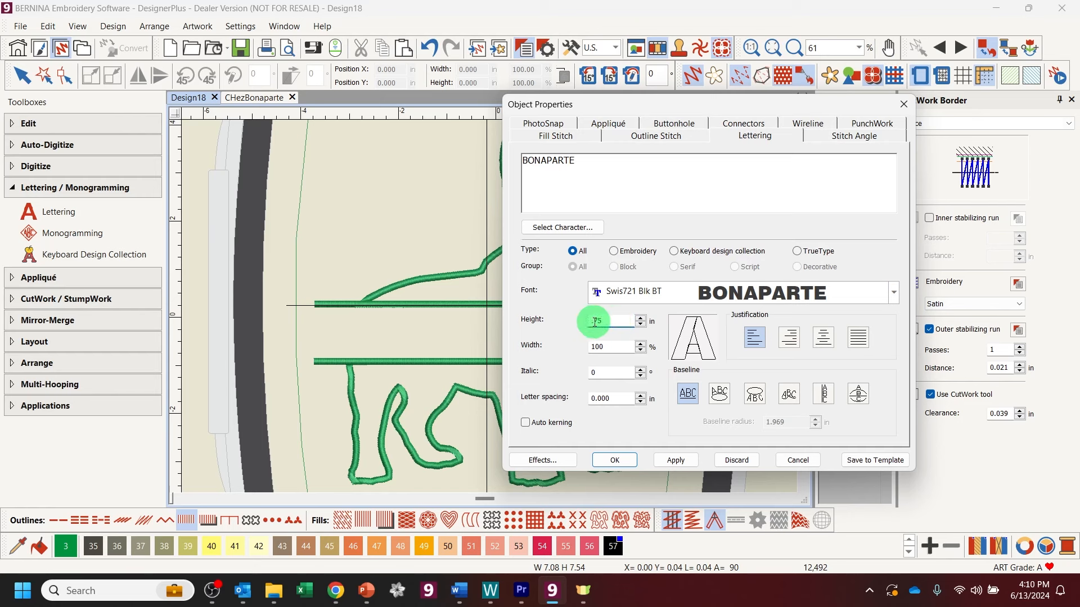
click(665, 291)
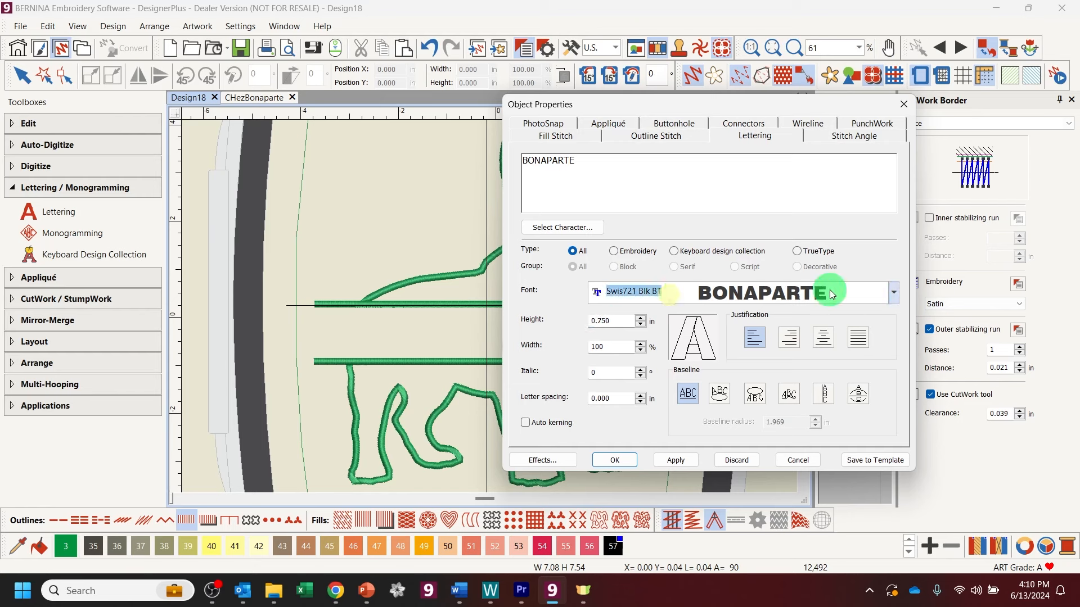
click(893, 292)
click(817, 193)
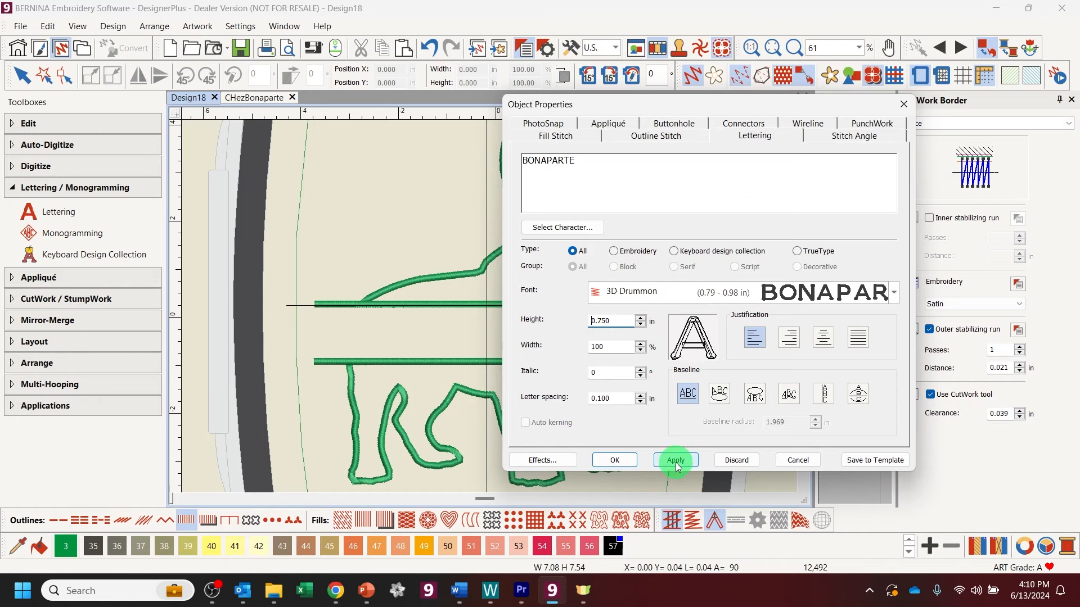
Place the BONAPARTE lettering in the gap between the two satin lines and color it with thread 46.
click(615, 460)
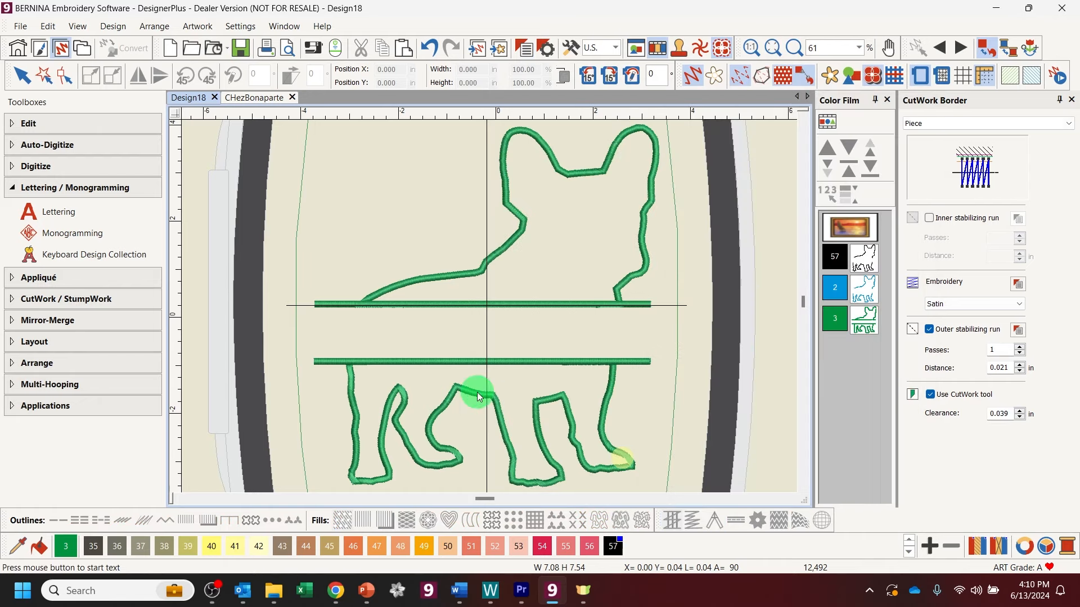
click(433, 335)
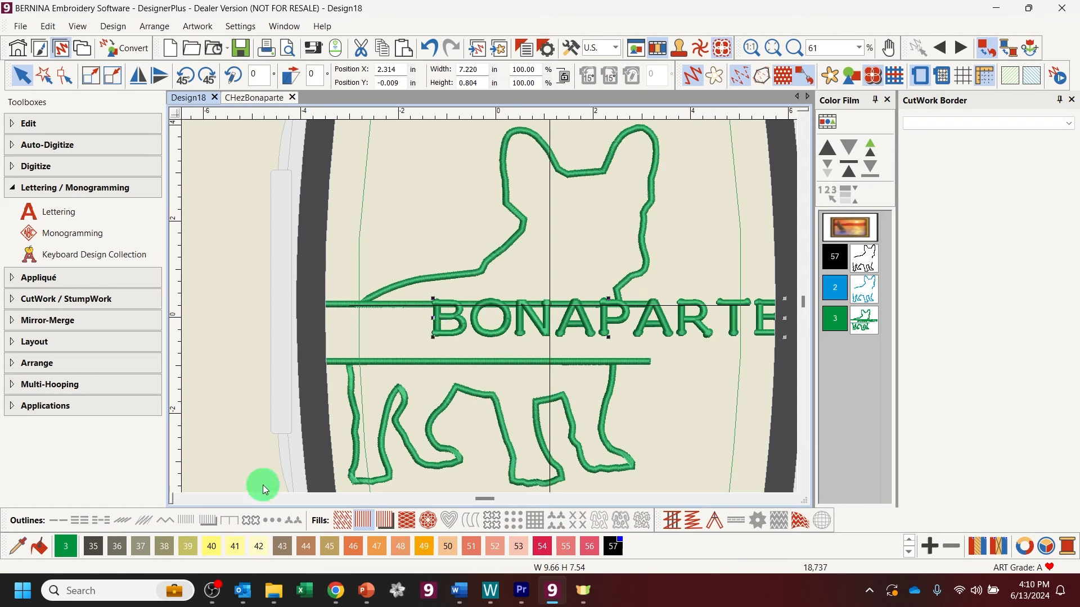
click(363, 547)
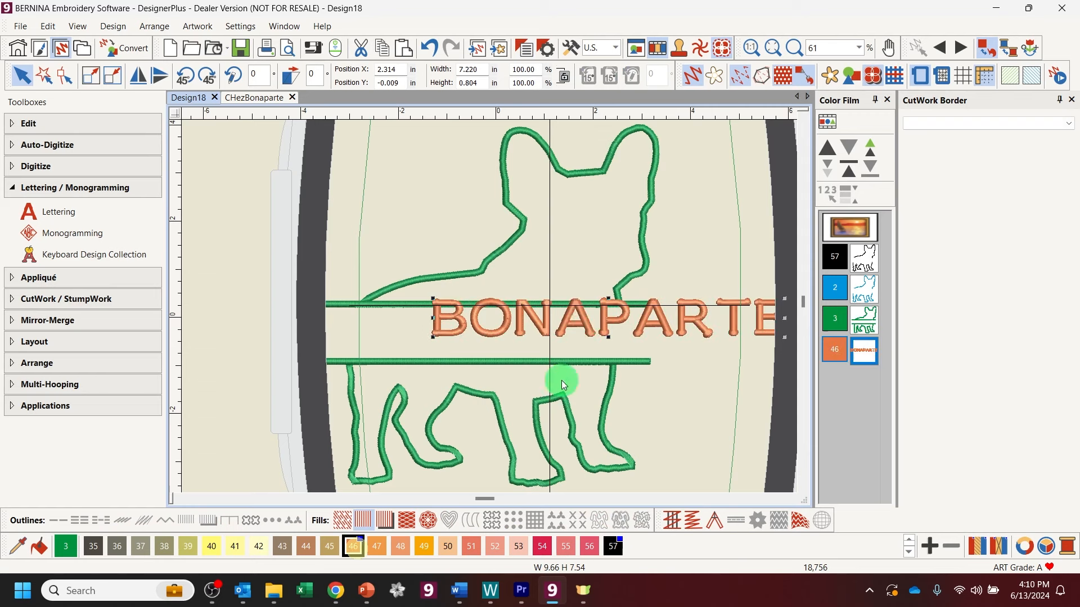
drag(565, 322, 419, 347)
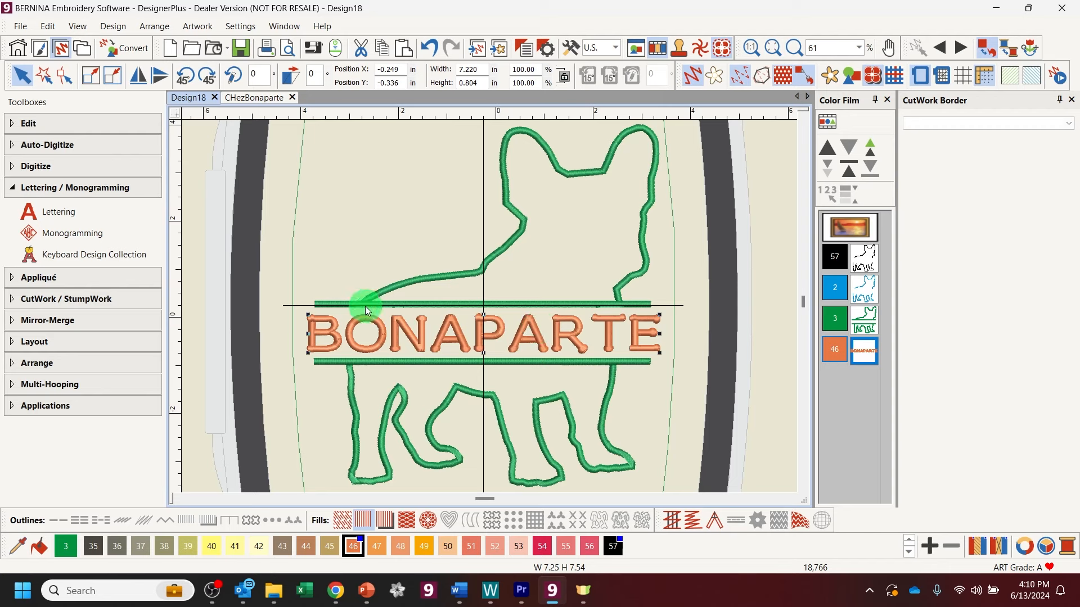
Add Triple stitch object outlines in color 5 BERNINA around the lettering using Outlines and Offsets.
click(14, 123)
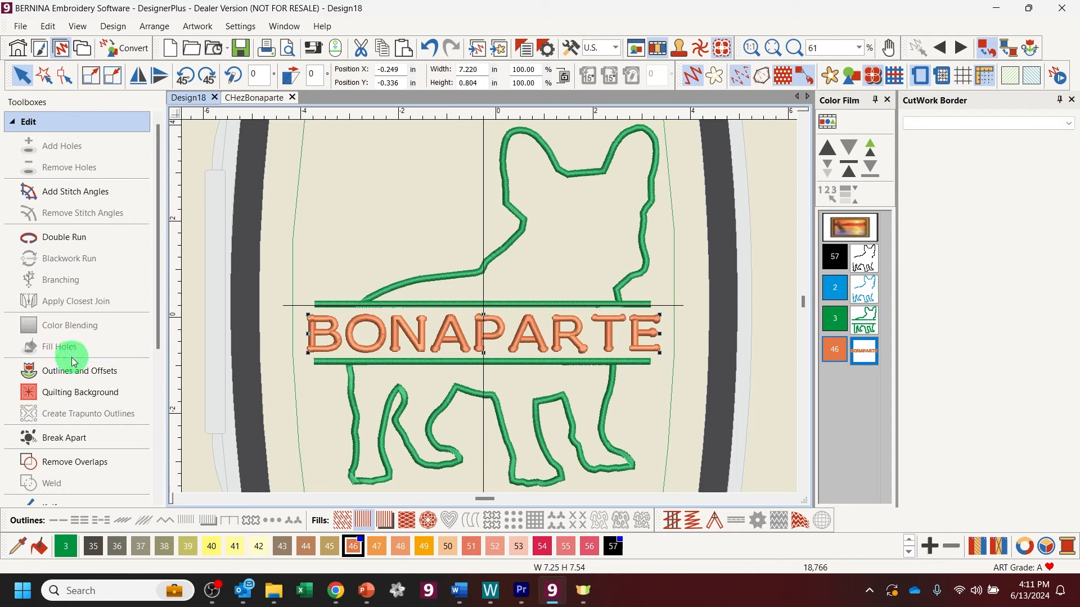
click(78, 370)
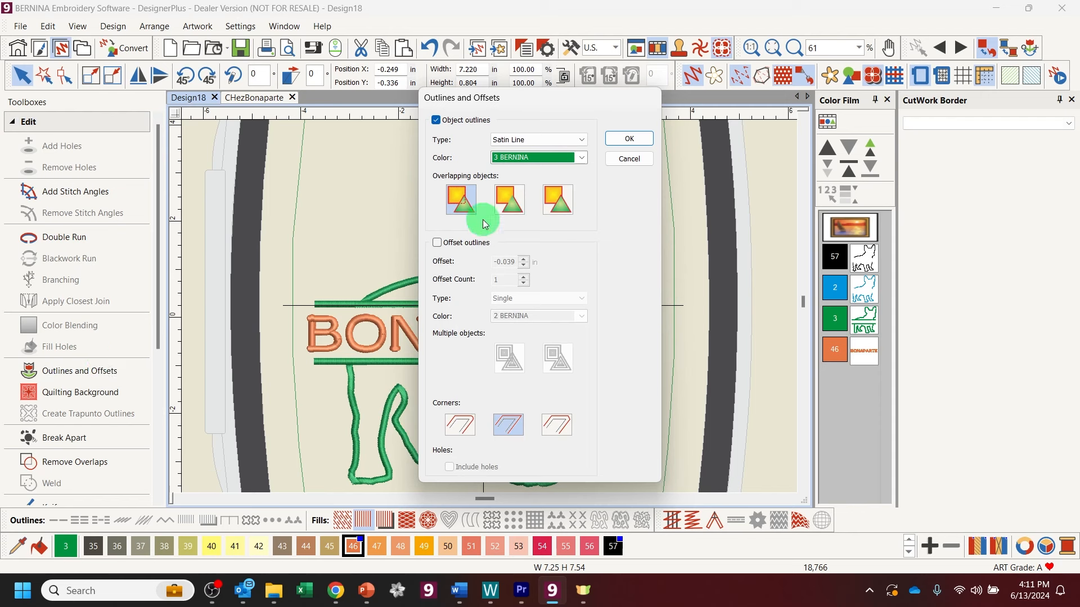
click(582, 141)
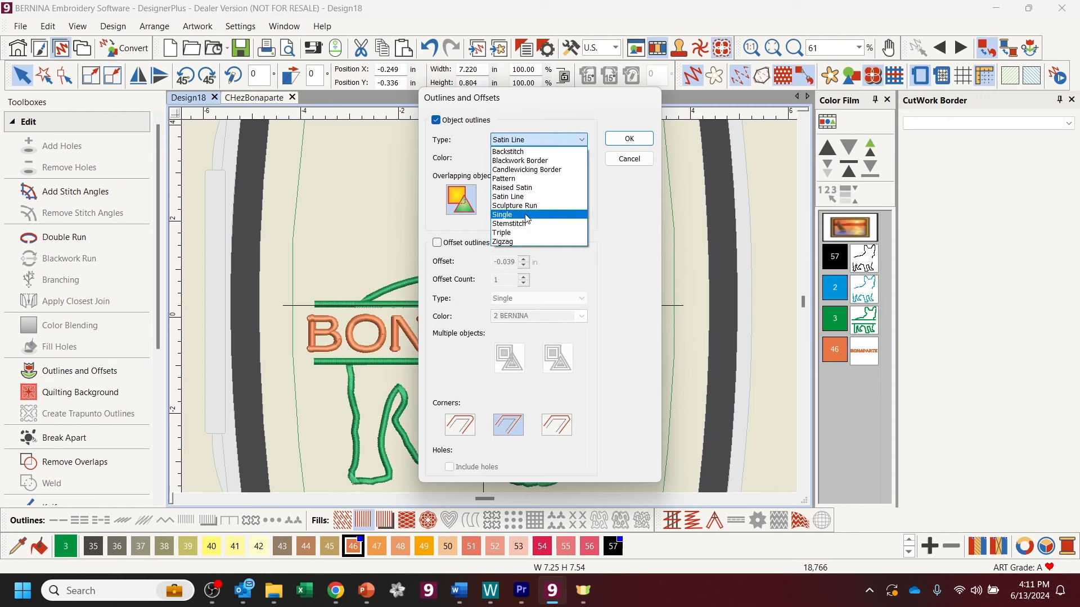
click(521, 232)
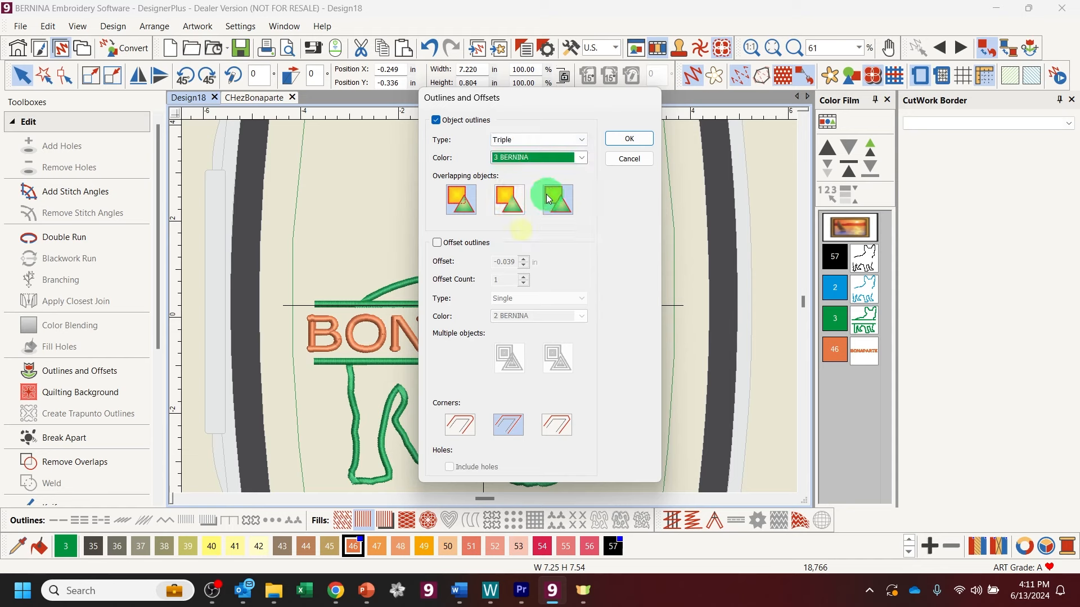
click(582, 158)
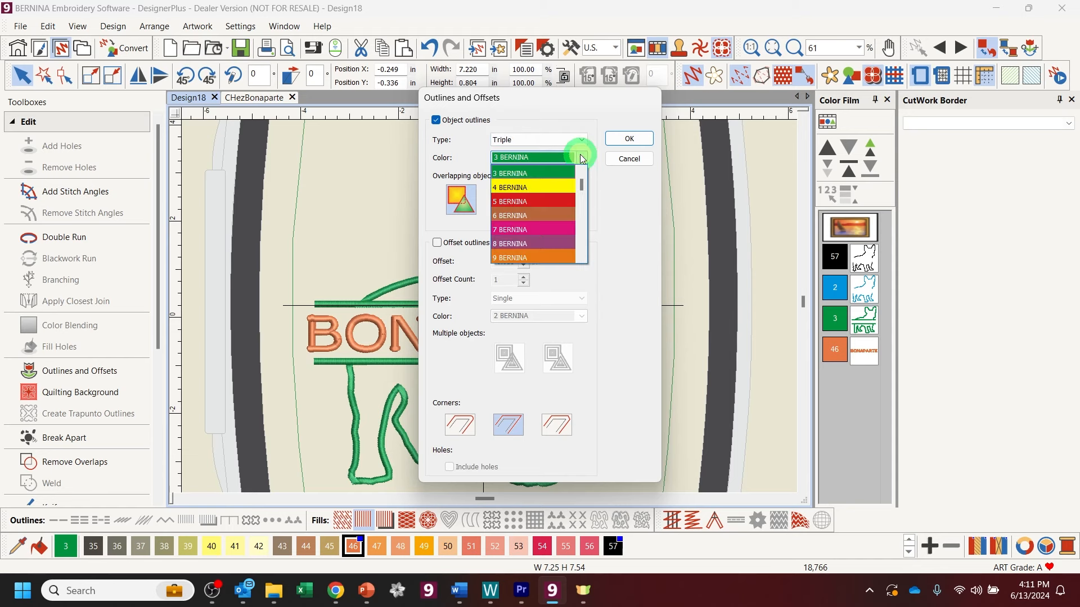
click(549, 201)
click(628, 140)
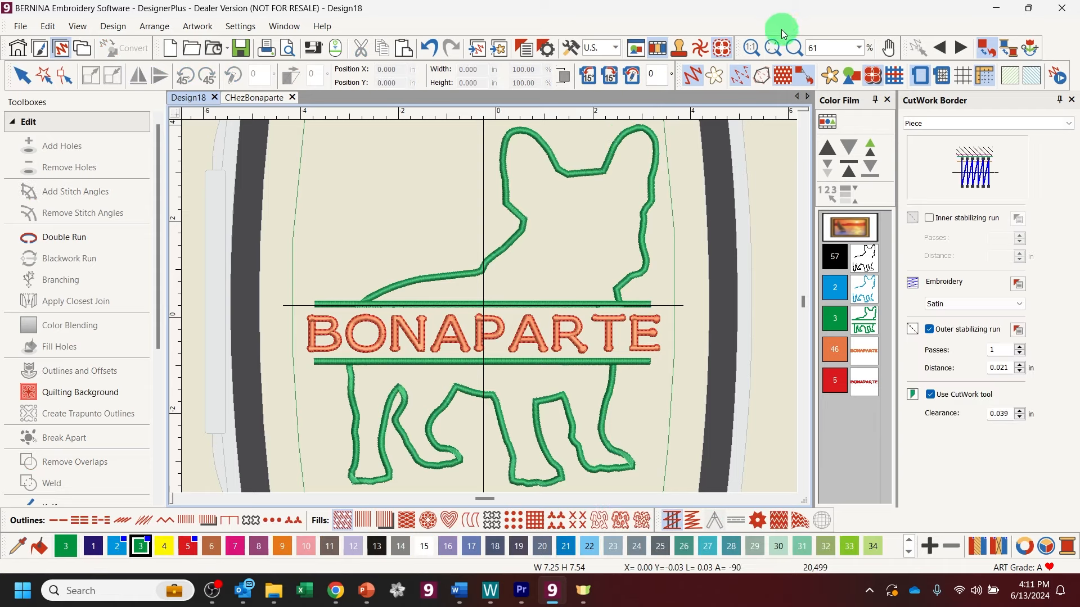
Recolor the green satin dog outlines and horizontal lines with thread color 6.
click(838, 320)
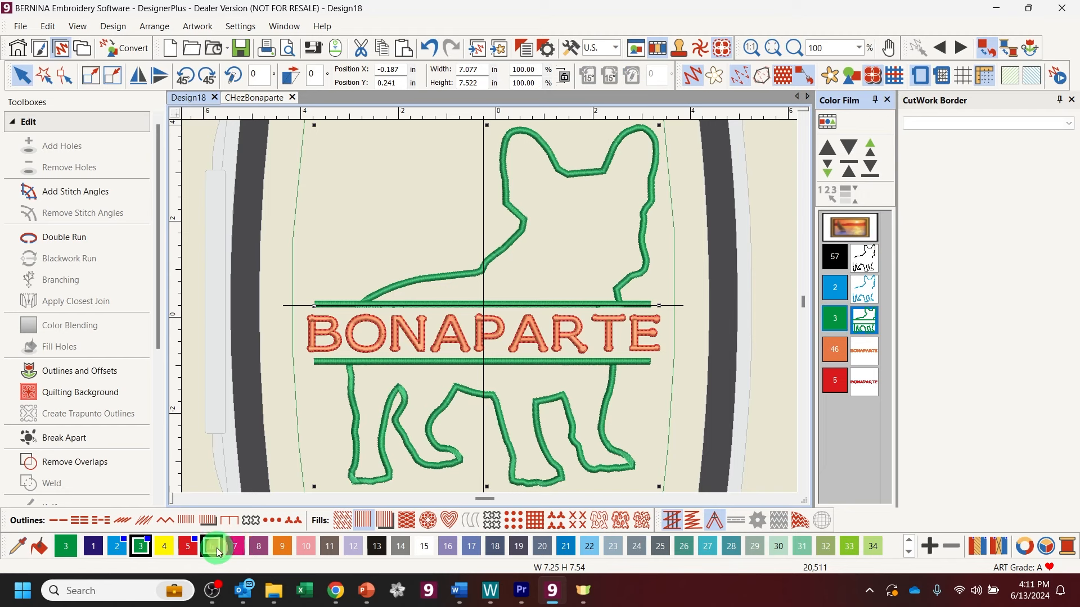
click(217, 548)
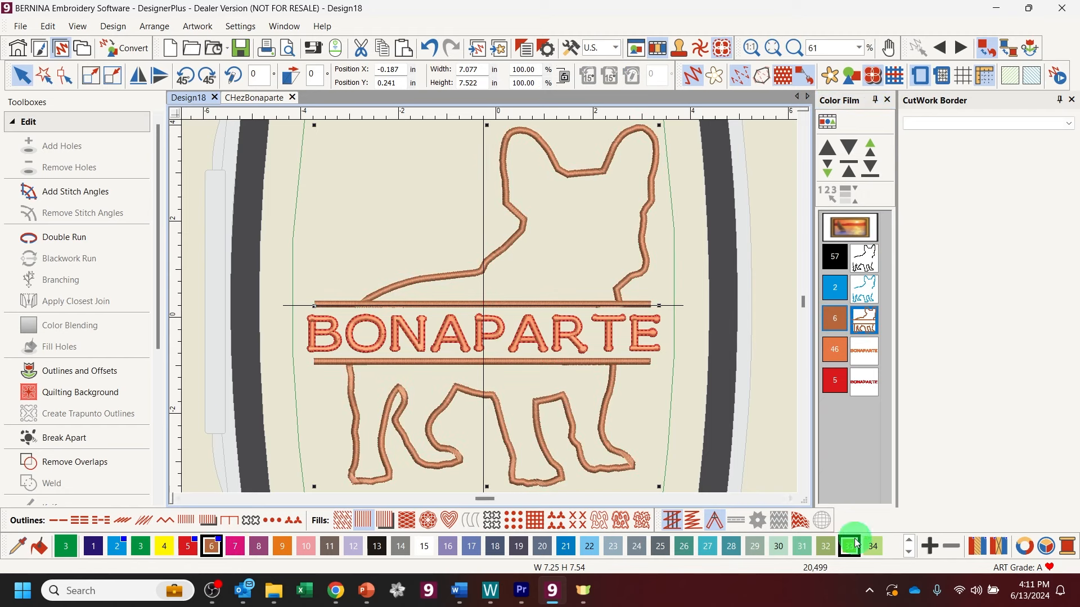
click(908, 541)
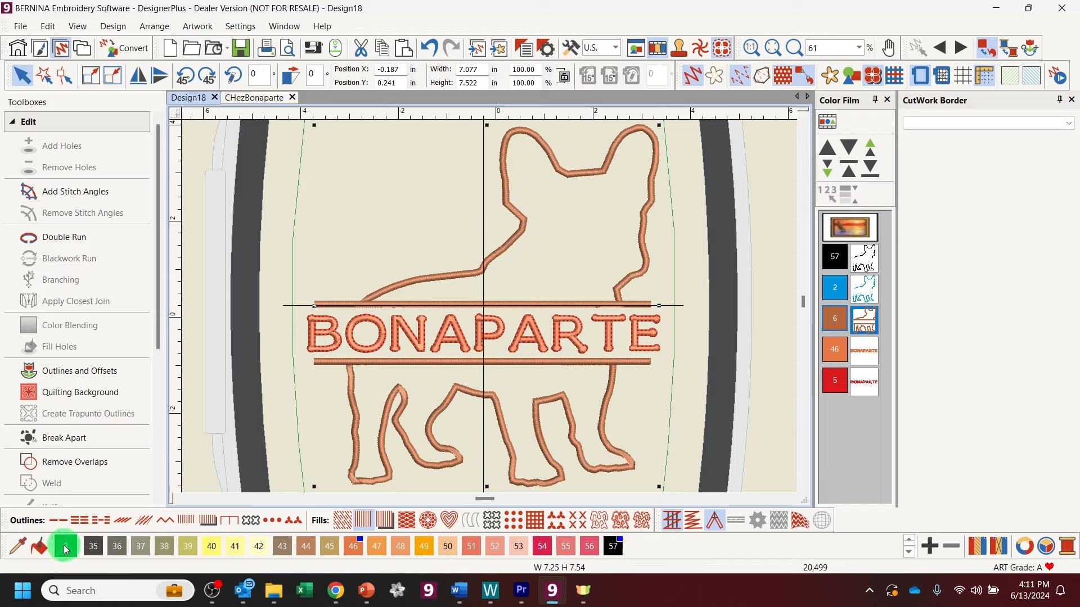